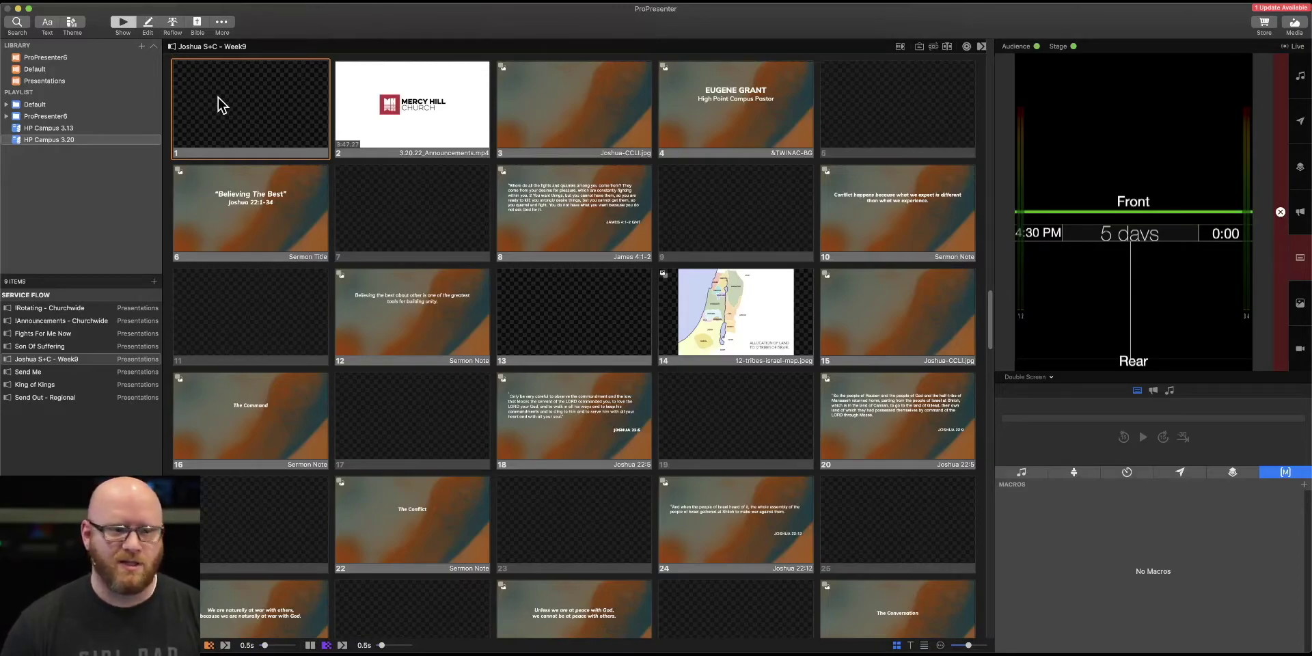
- Open the Sermon Title slide in the editor and move its title text box up to about Y 82.8
click(147, 23)
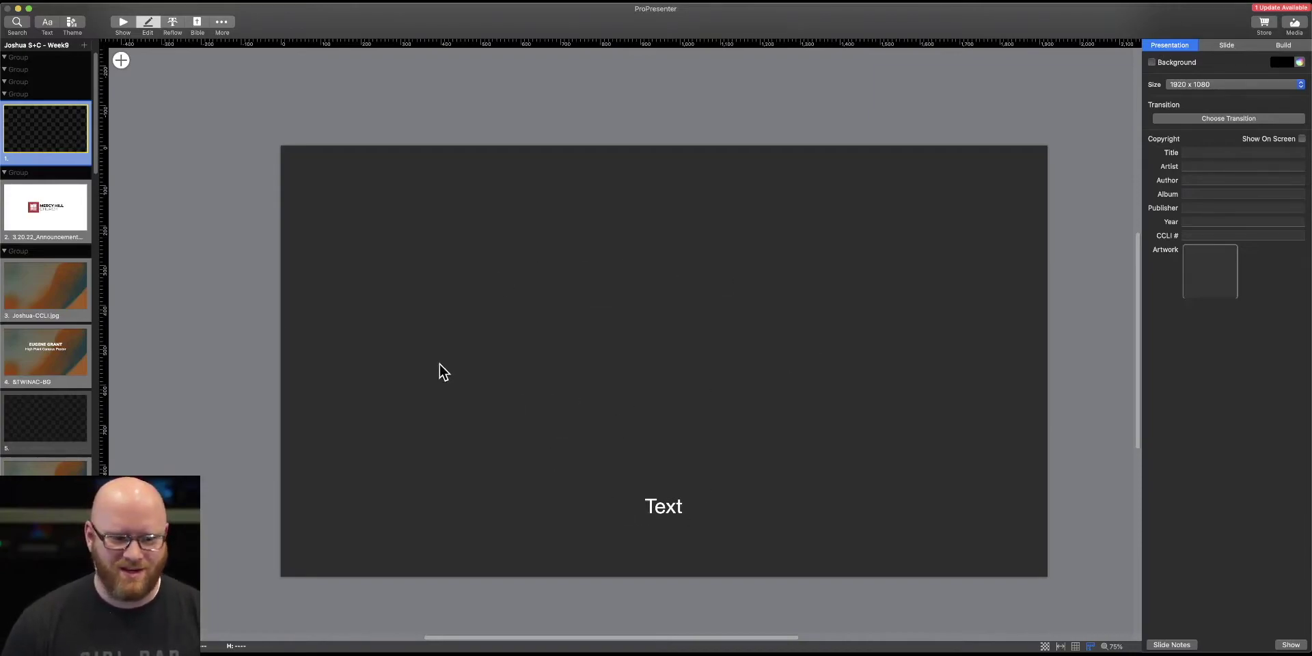
scroll(41, 313, down, 5)
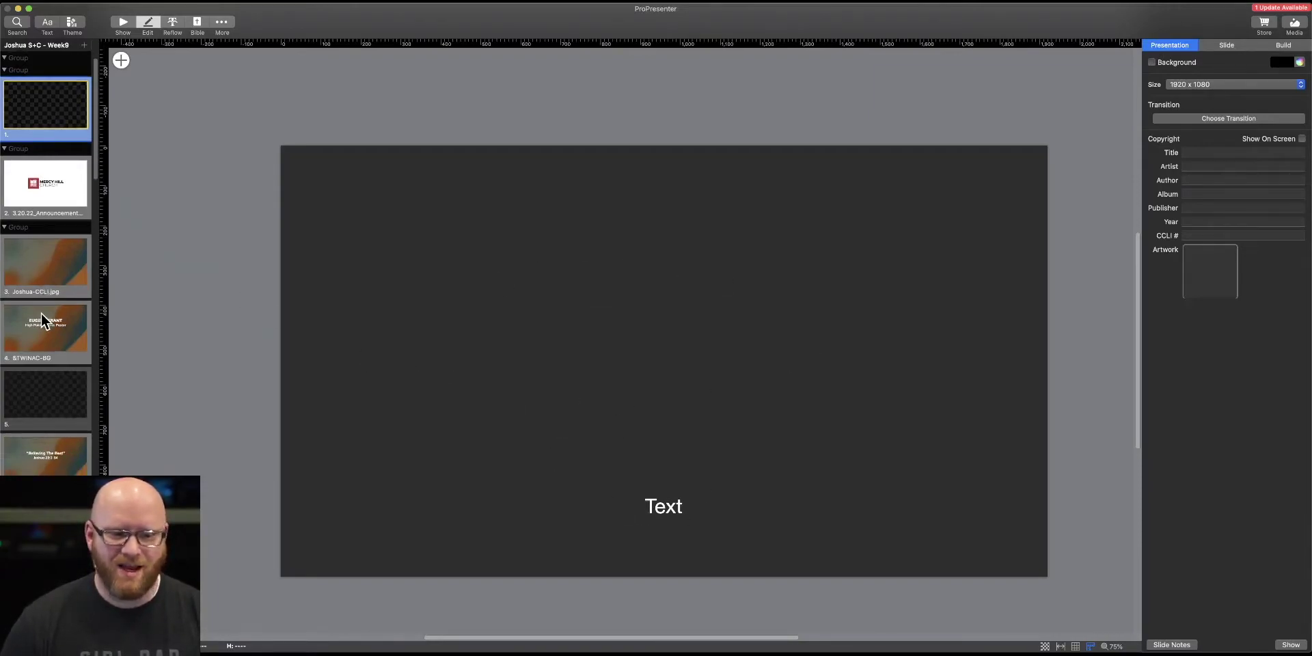
scroll(42, 318, down, 5)
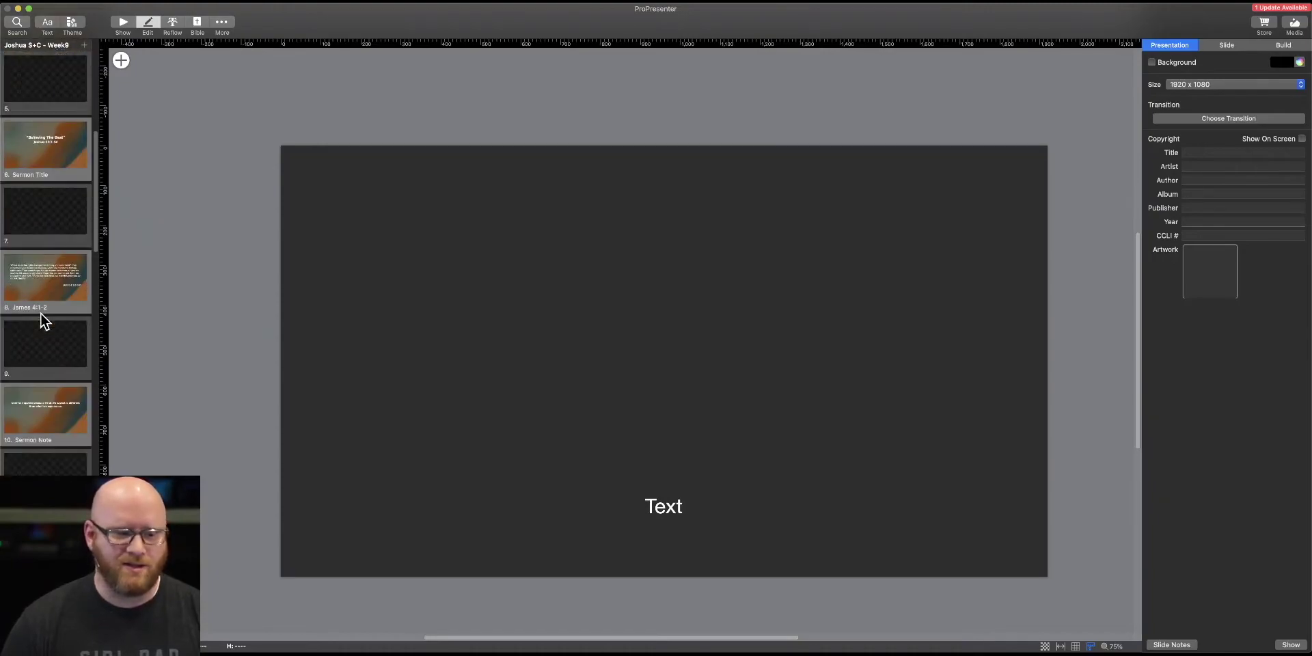
click(45, 140)
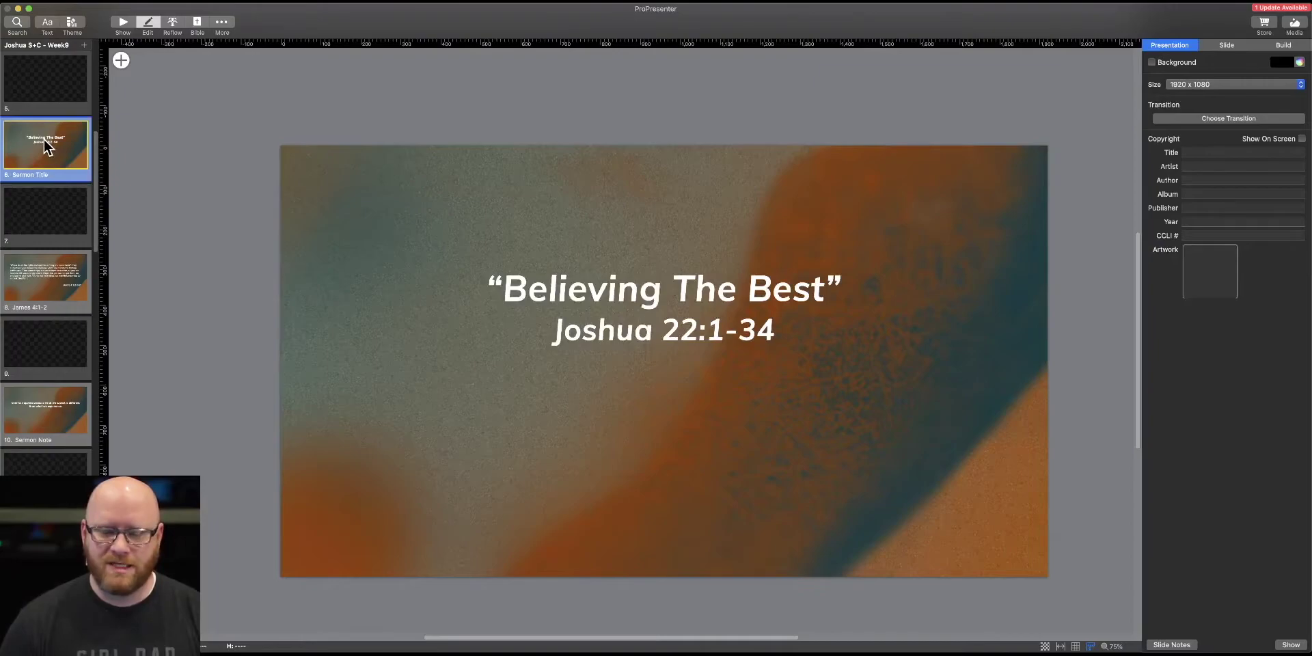
click(692, 306)
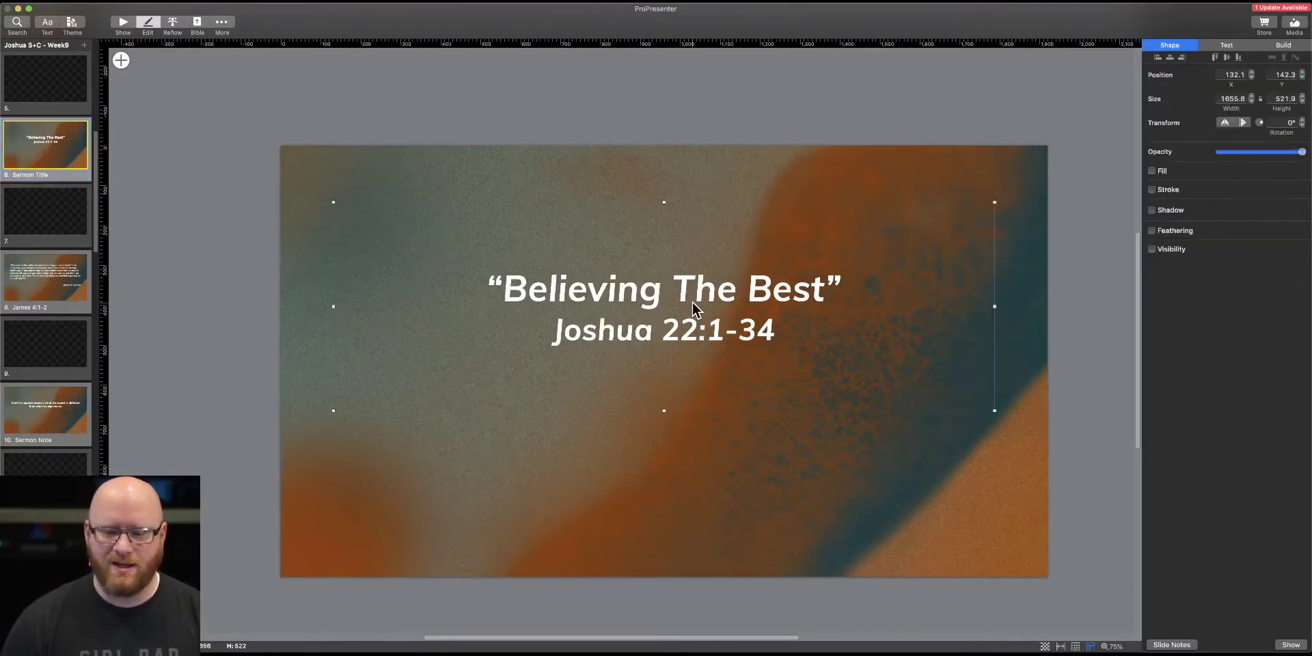
mouse_move(681, 295)
mouse_down()
mouse_move(681, 250)
mouse_move(683, 272)
mouse_up()
key(Down)
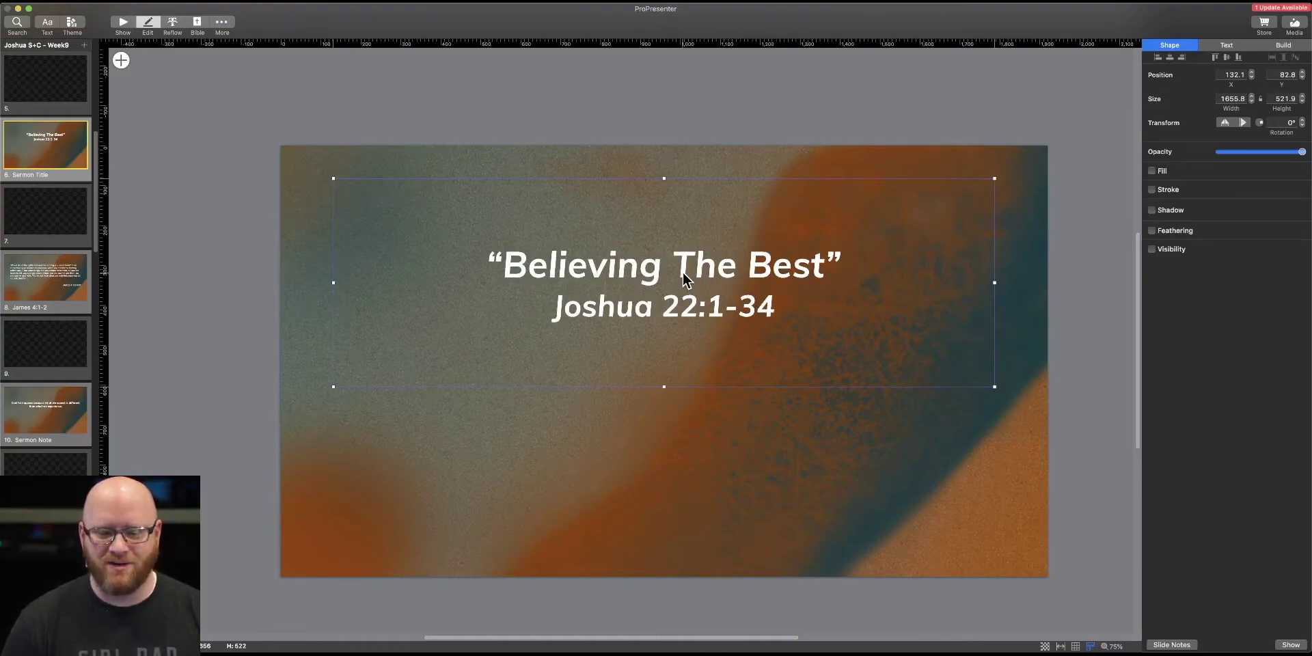
- Nudge the title text box left in small increments and back right in two larger ones
key(Left)
key(Left)
key(Left)
key(Left)
key(Left)
key(Left)
key(Left)
key(Left)
key(Left)
key(Left)
key(Left)
key(Left)
key(Left)
key(Left)
key(Left)
key(Left)
key(Left)
key(Left)
key(Left)
key(Left)
key(shift+Right)
key(shift+Right)
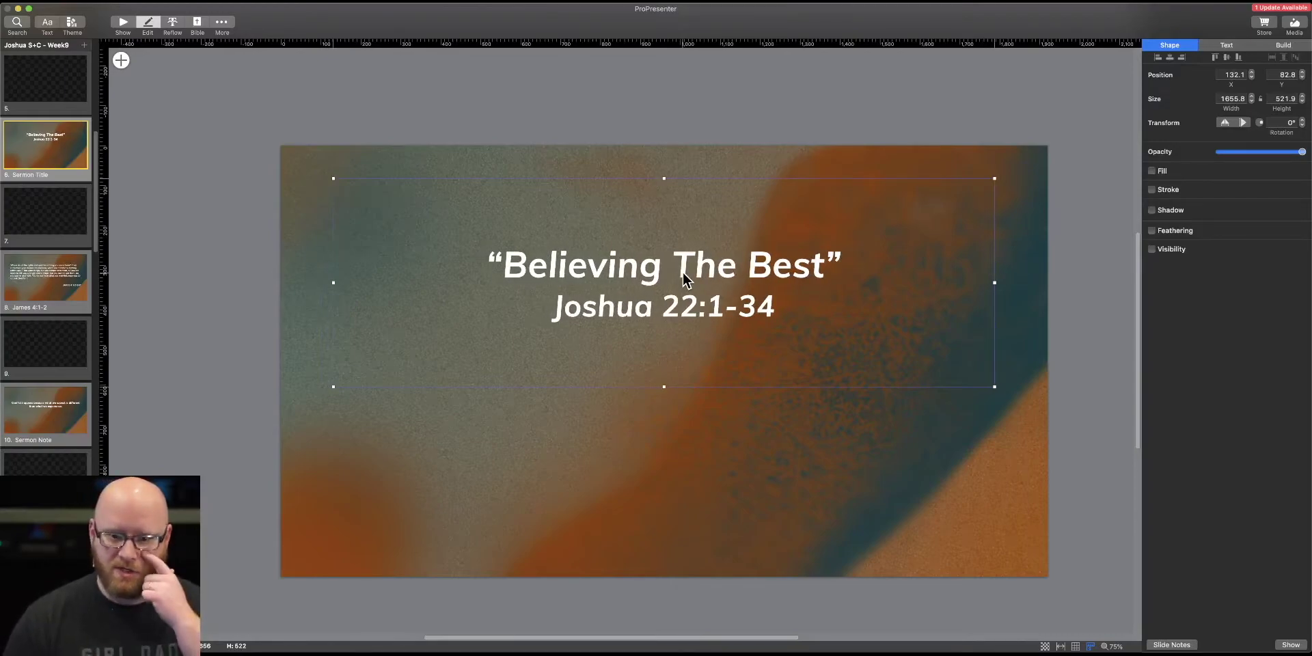
- Move the title text box to about Y 92.2 and change its wording to “Believing the Best” with a lowercase “the”
mouse_move(705, 275)
mouse_down()
mouse_move(756, 269)
mouse_move(757, 236)
mouse_move(689, 252)
mouse_move(701, 277)
mouse_up()
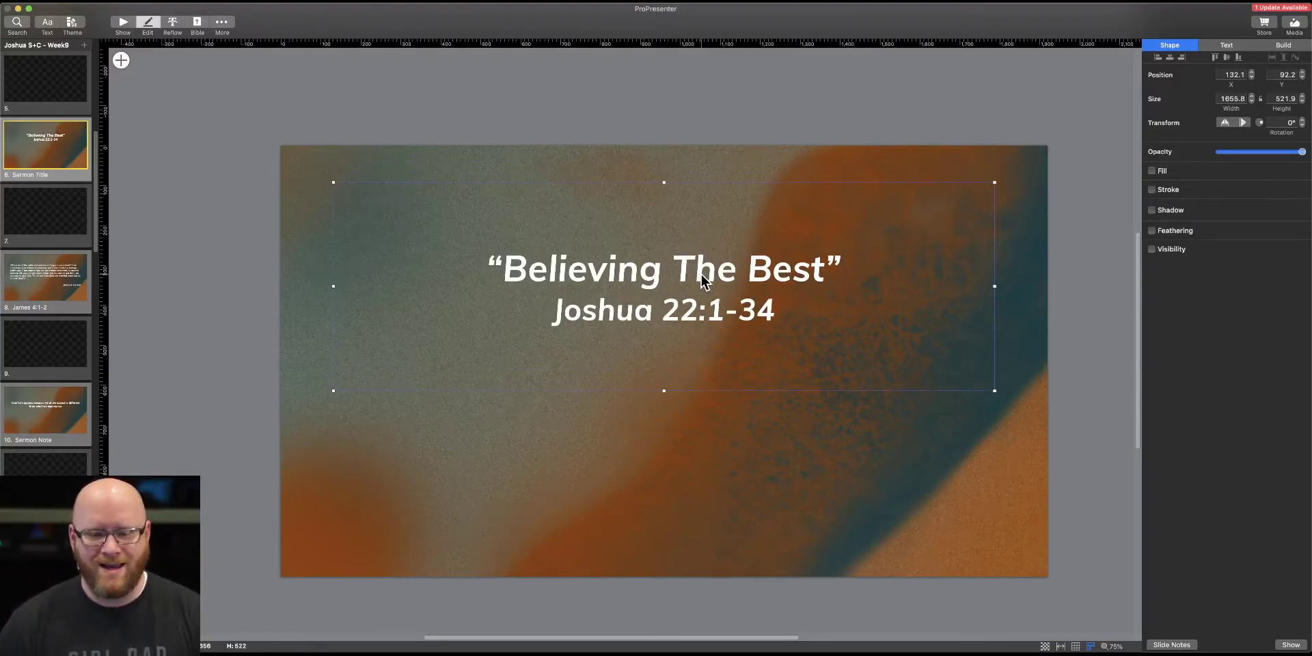
double_click(661, 277)
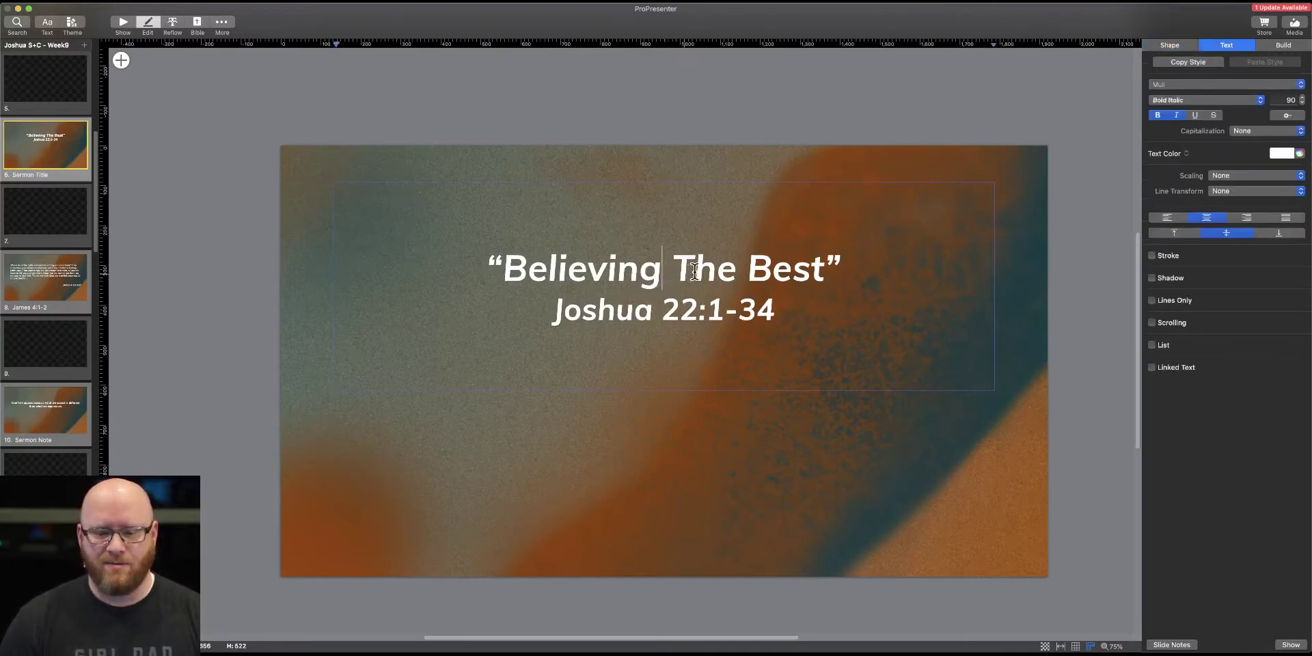
click(693, 272)
key(BackSpace)
text(t)
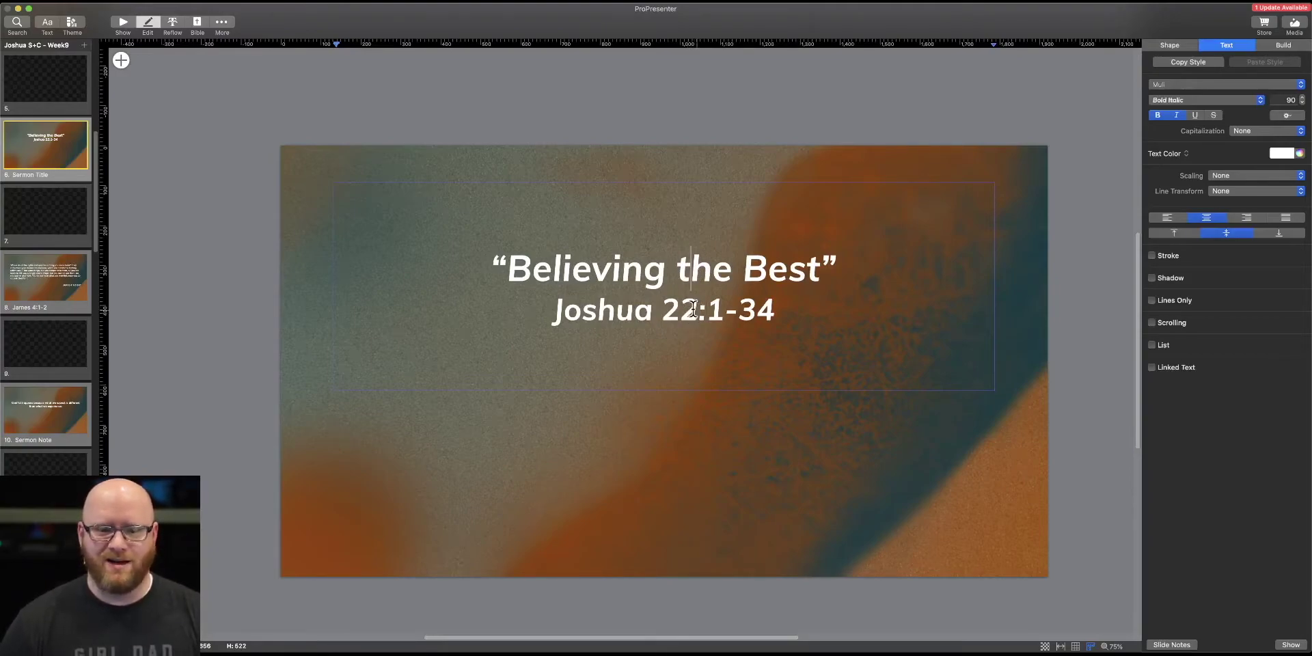
click(629, 134)
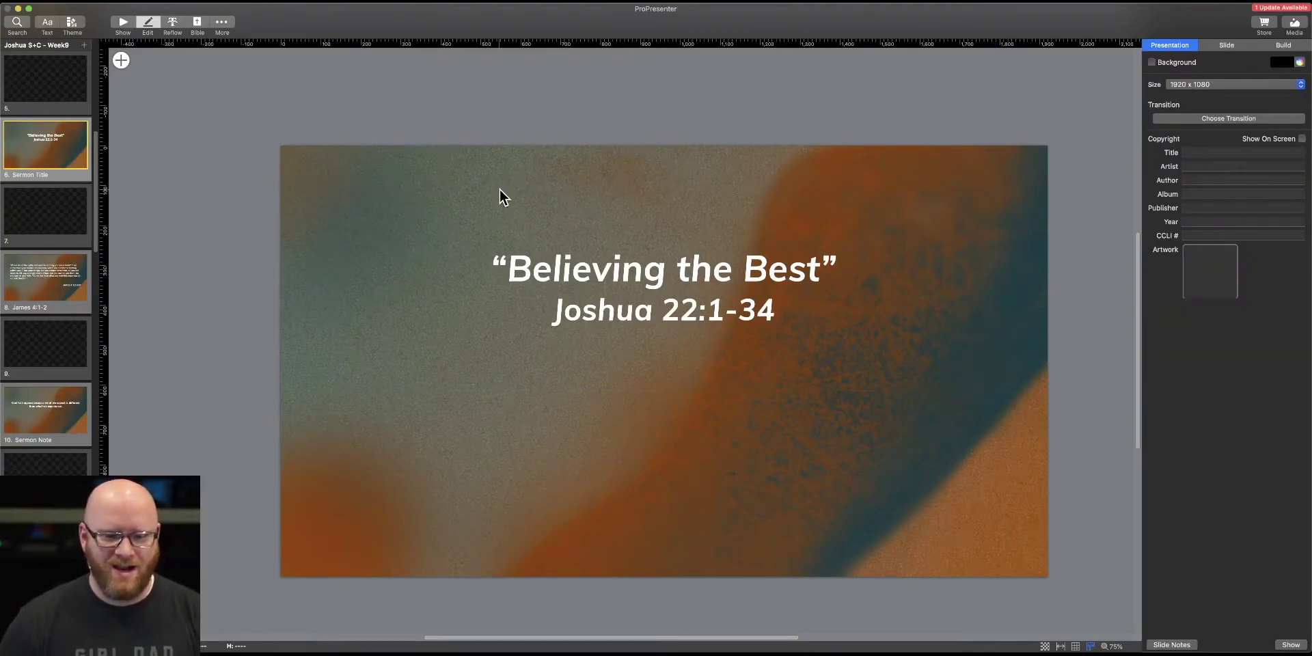
click(351, 196)
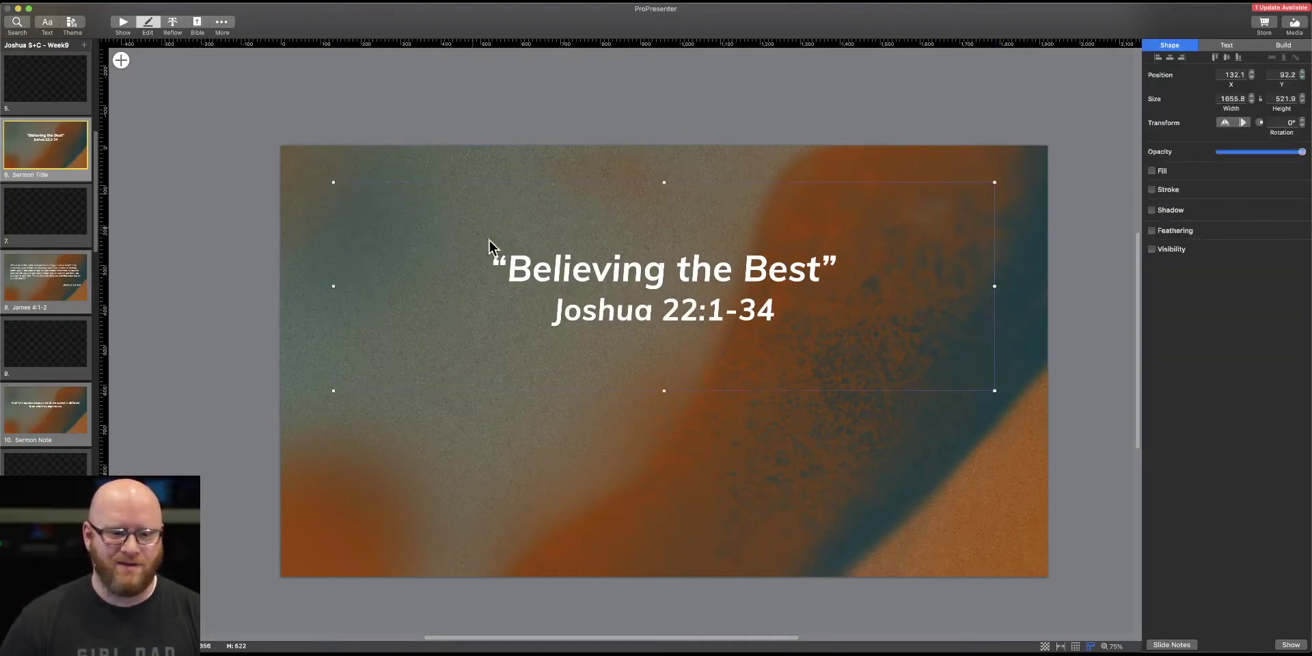
click(535, 514)
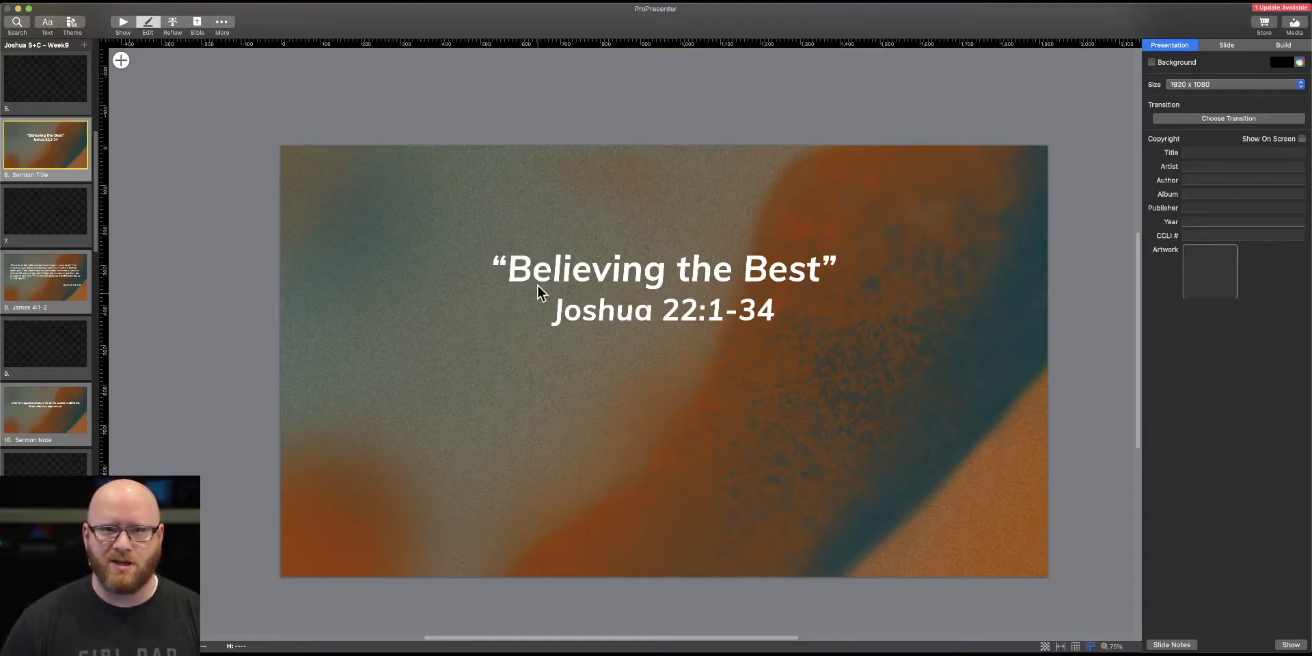
- Convert the Sermon Title slide's media action to a slide element and reopen that slide for editing
click(124, 26)
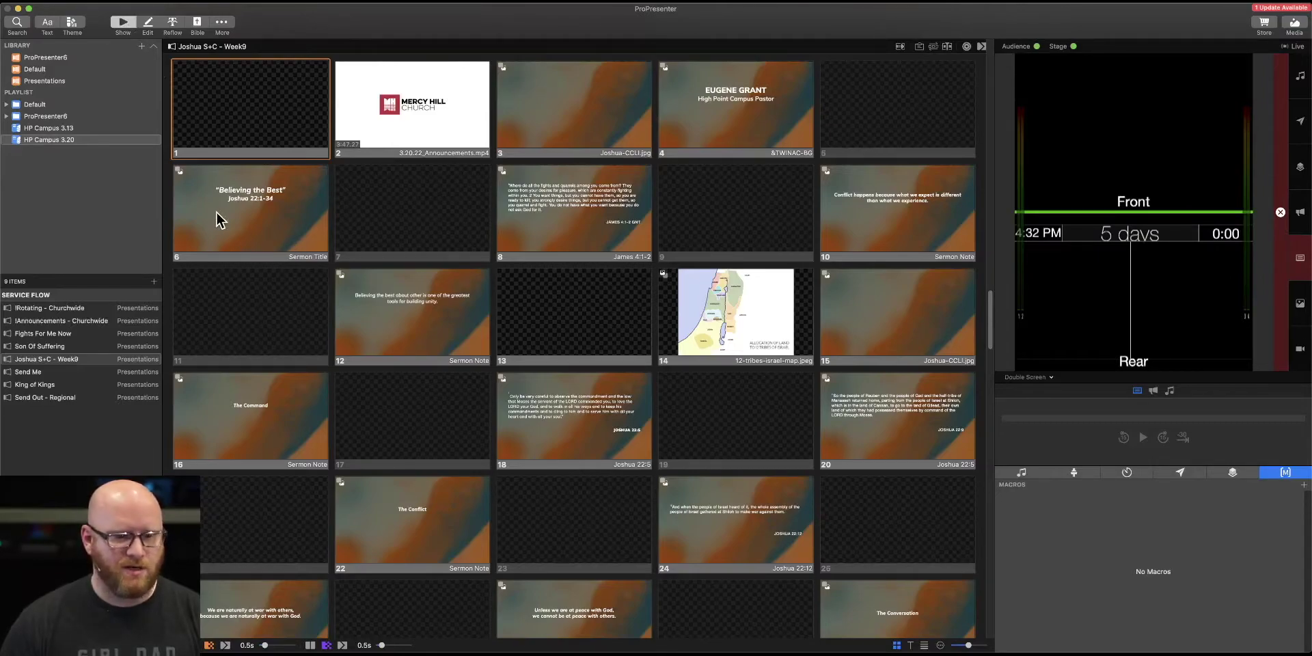
right_click(241, 184)
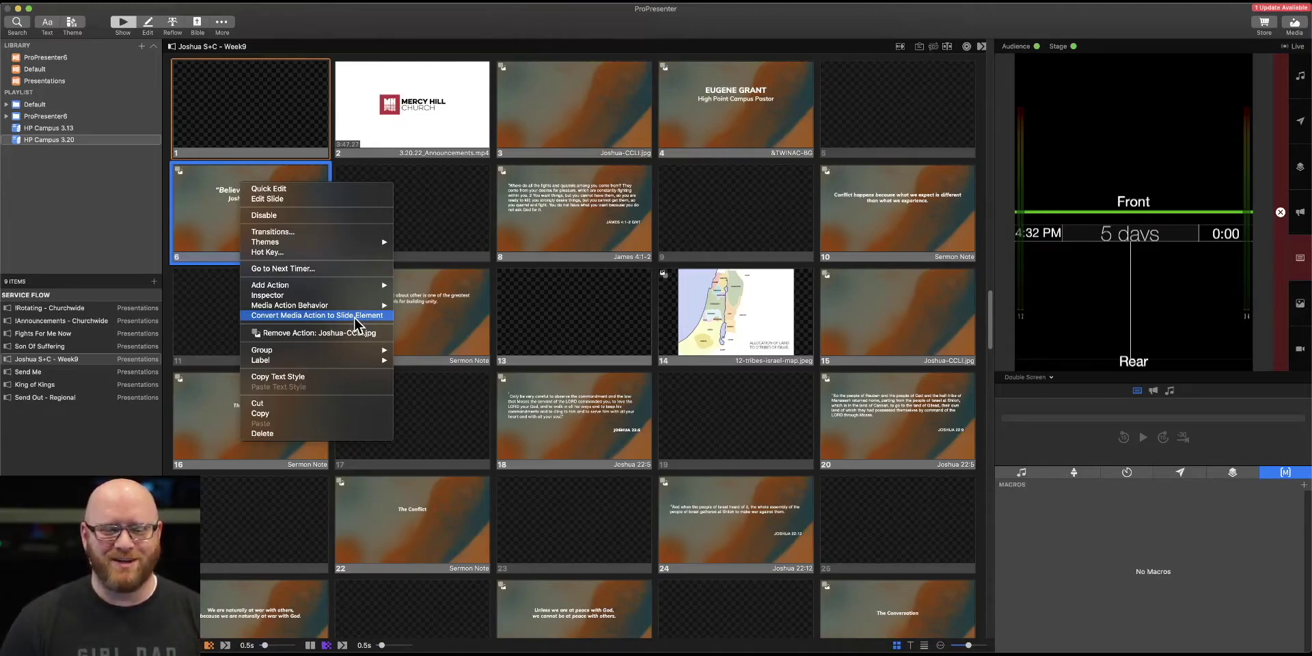
click(354, 317)
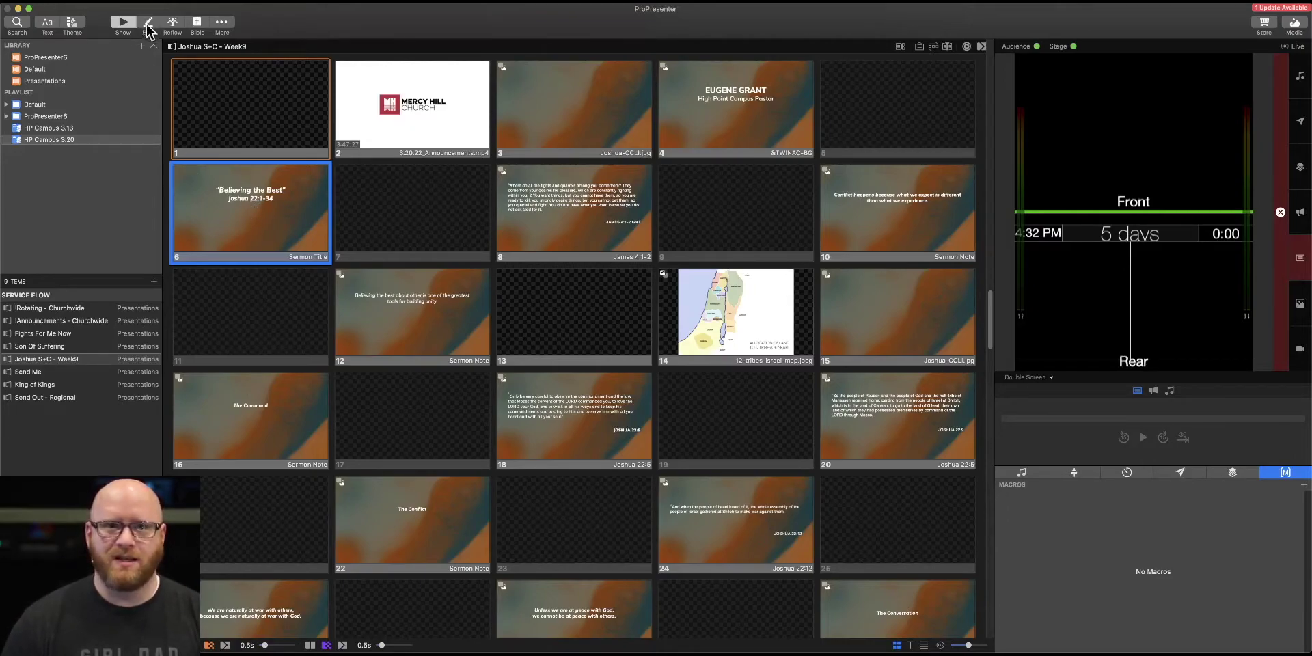
right_click(232, 188)
click(251, 203)
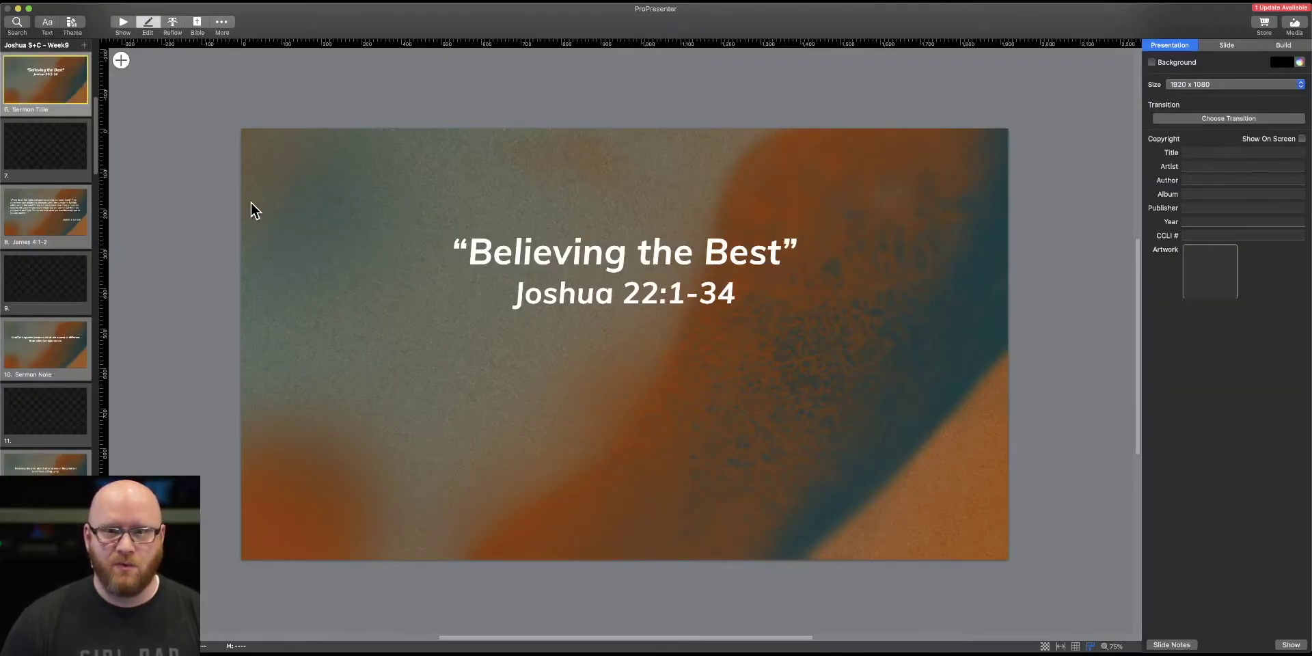
- Try moving the background image down and to the left of the slide, and undo the move
click(300, 491)
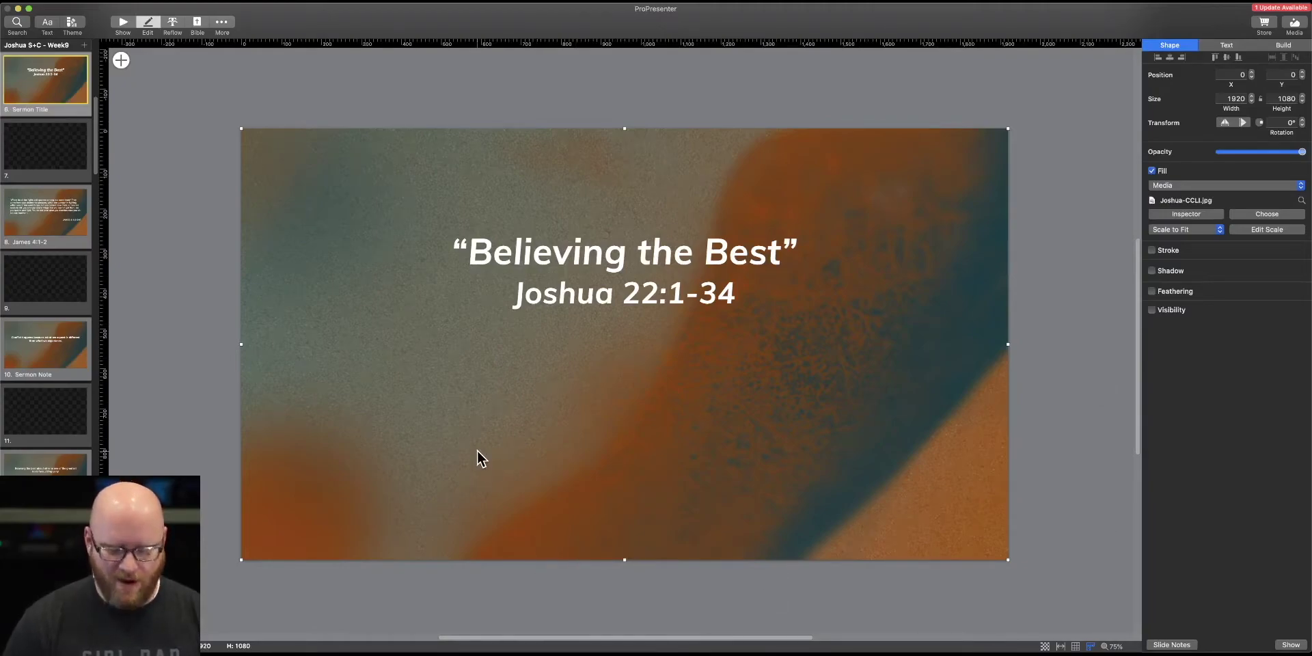
drag(563, 444, 385, 498)
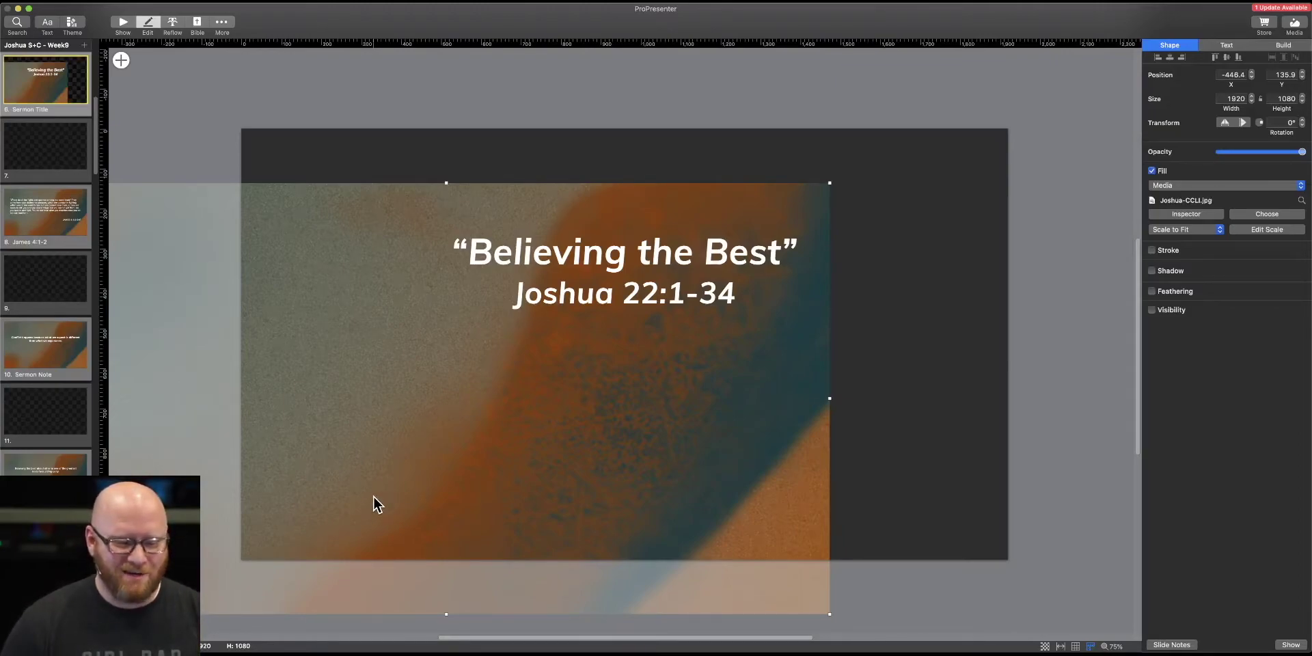
key(super+z)
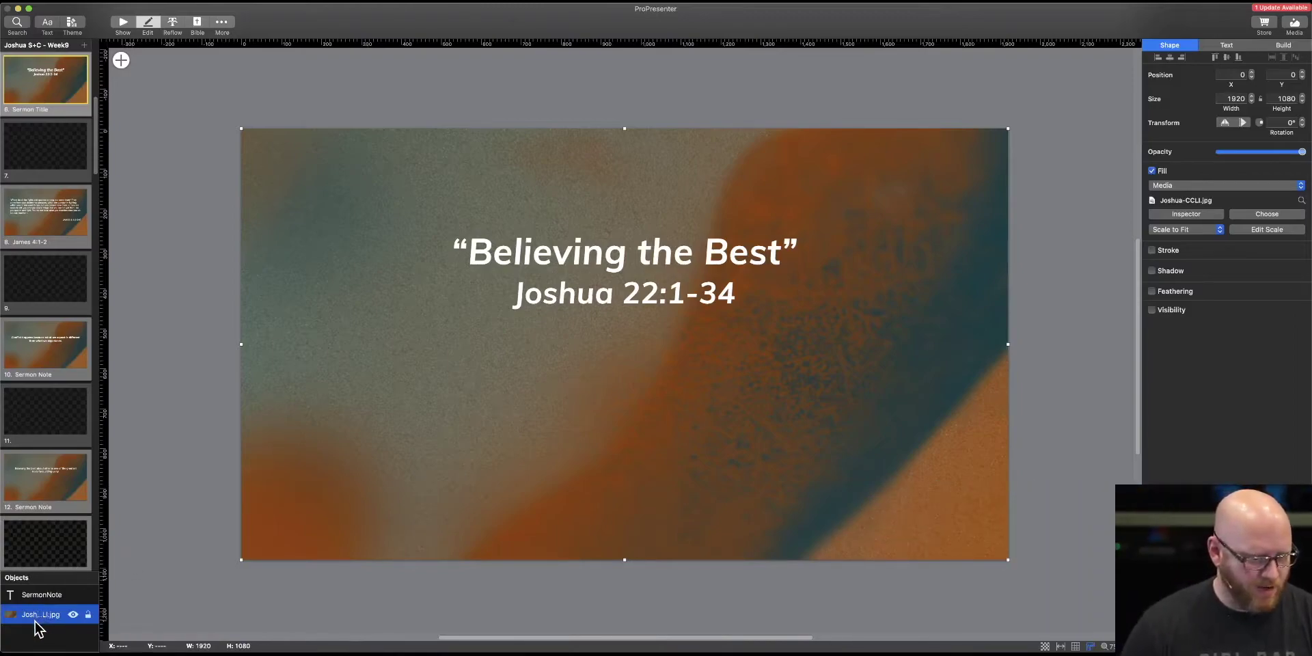
- Examine the SermonNote and Joshua-CCLI.jpg objects and compare the Sermon Title slide's object list with the James 4:1-2 slide's
click(35, 596)
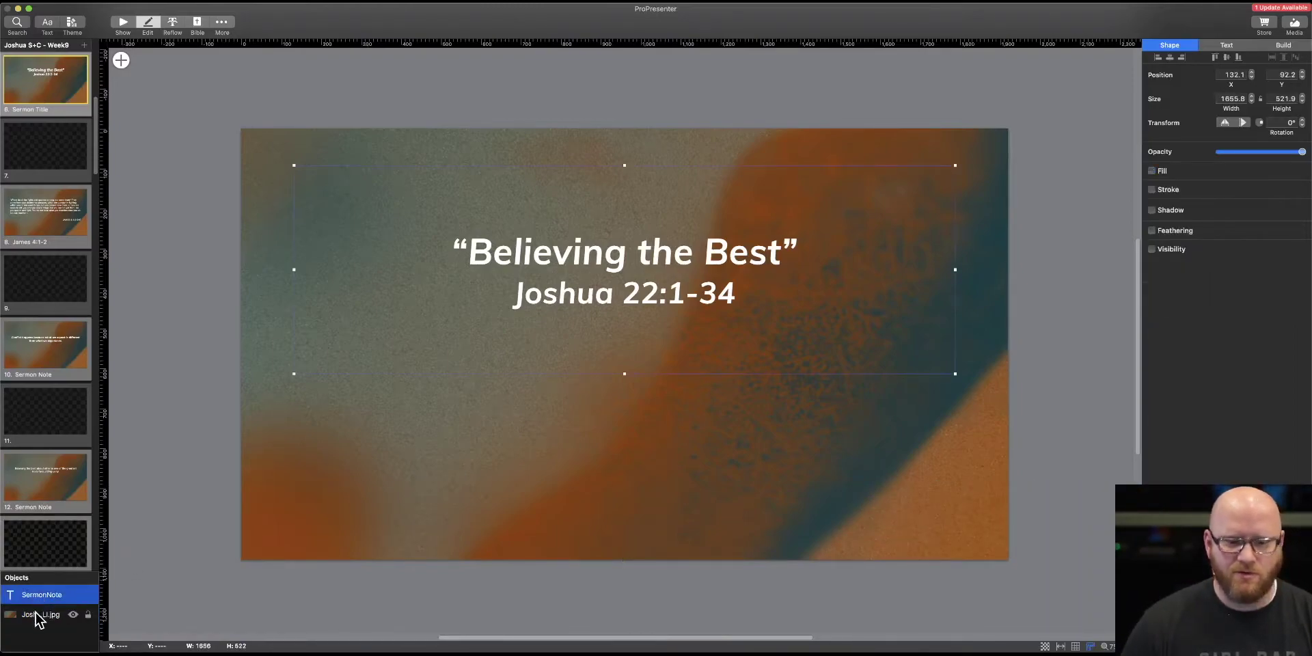
click(35, 619)
click(41, 600)
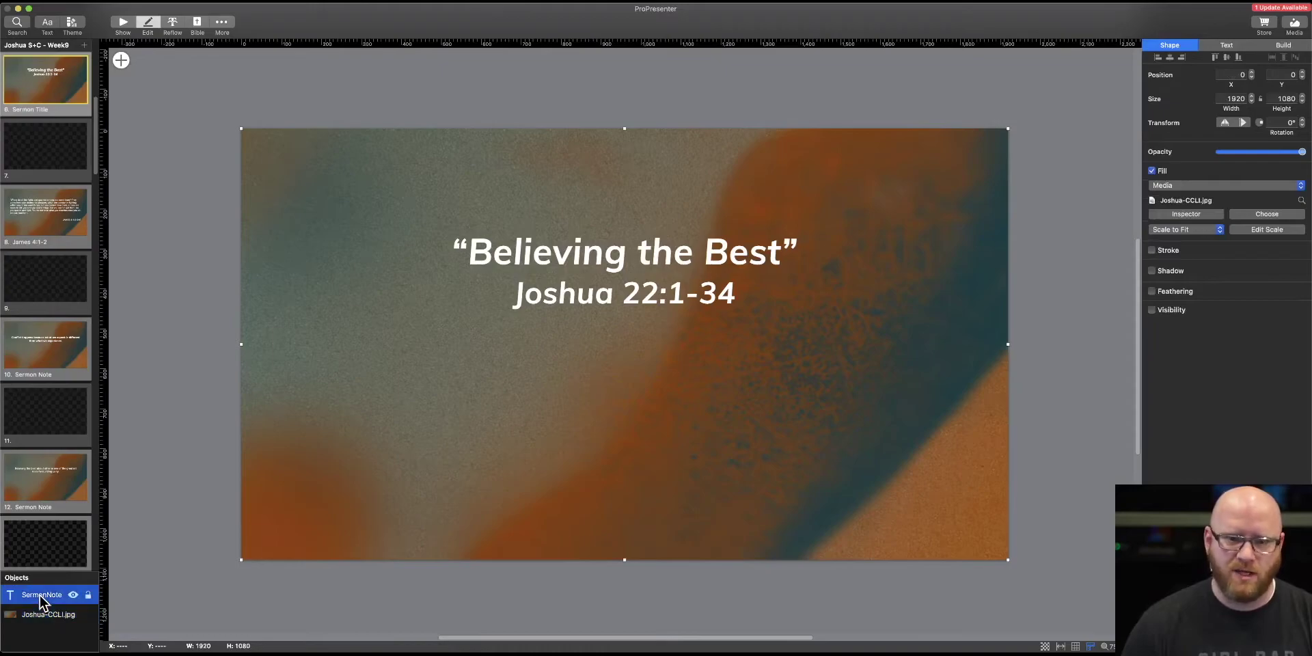
click(40, 615)
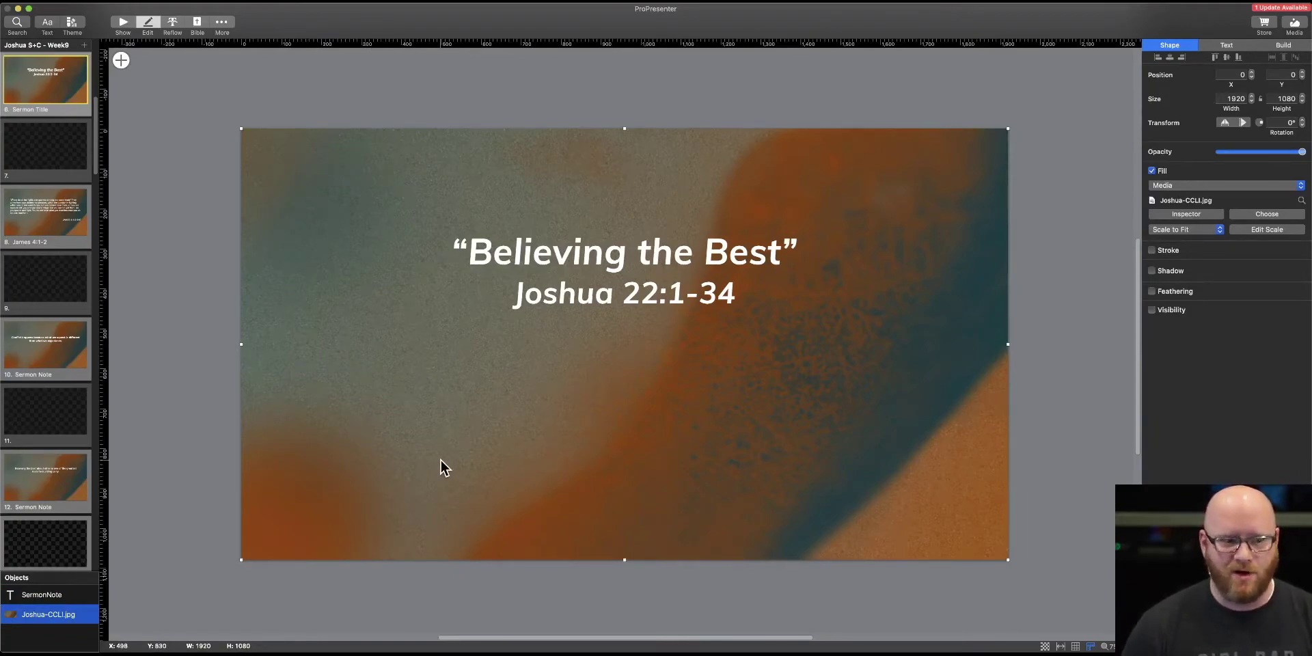
click(52, 216)
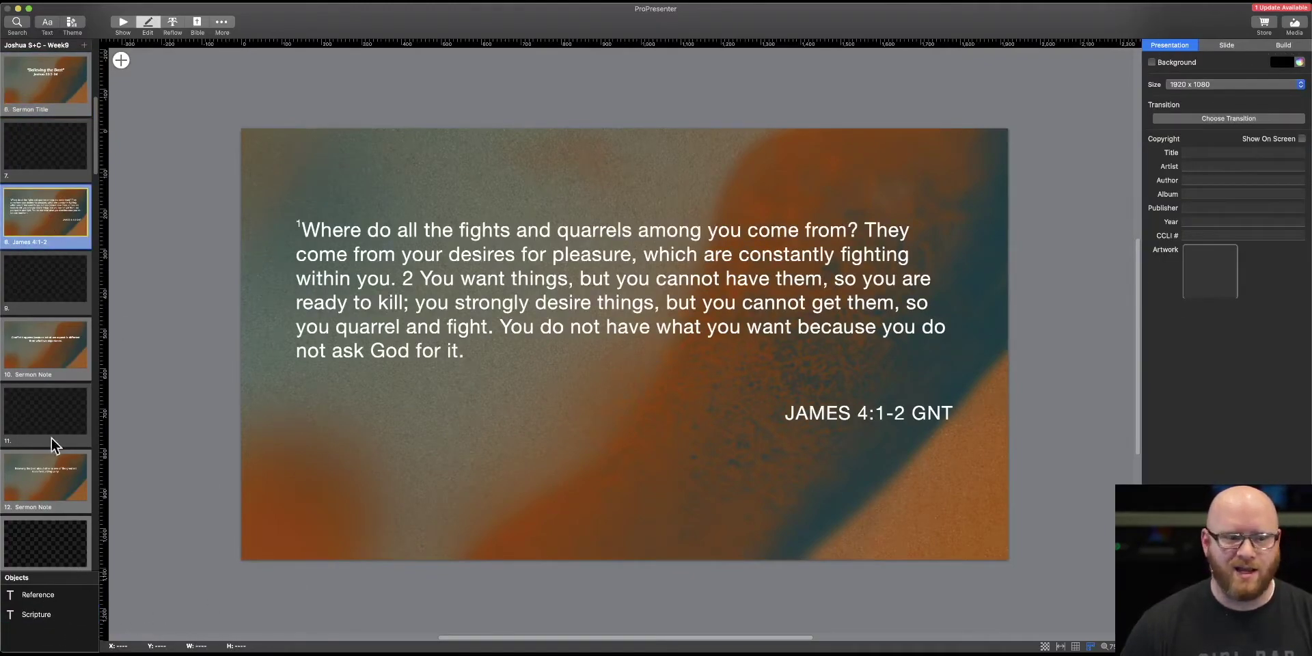
click(49, 79)
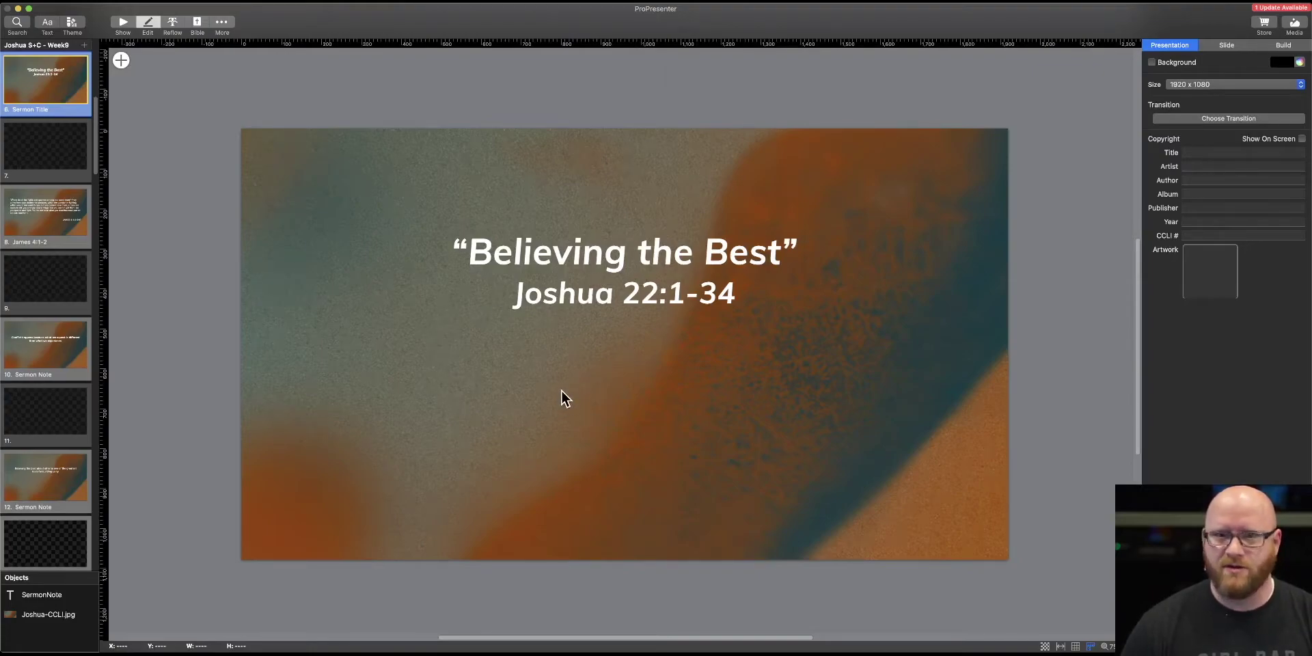
- Draw a rectangle about 983 by 263 over the title and place it behind the SermonNote text in the object order
click(127, 60)
mouse_move(171, 92)
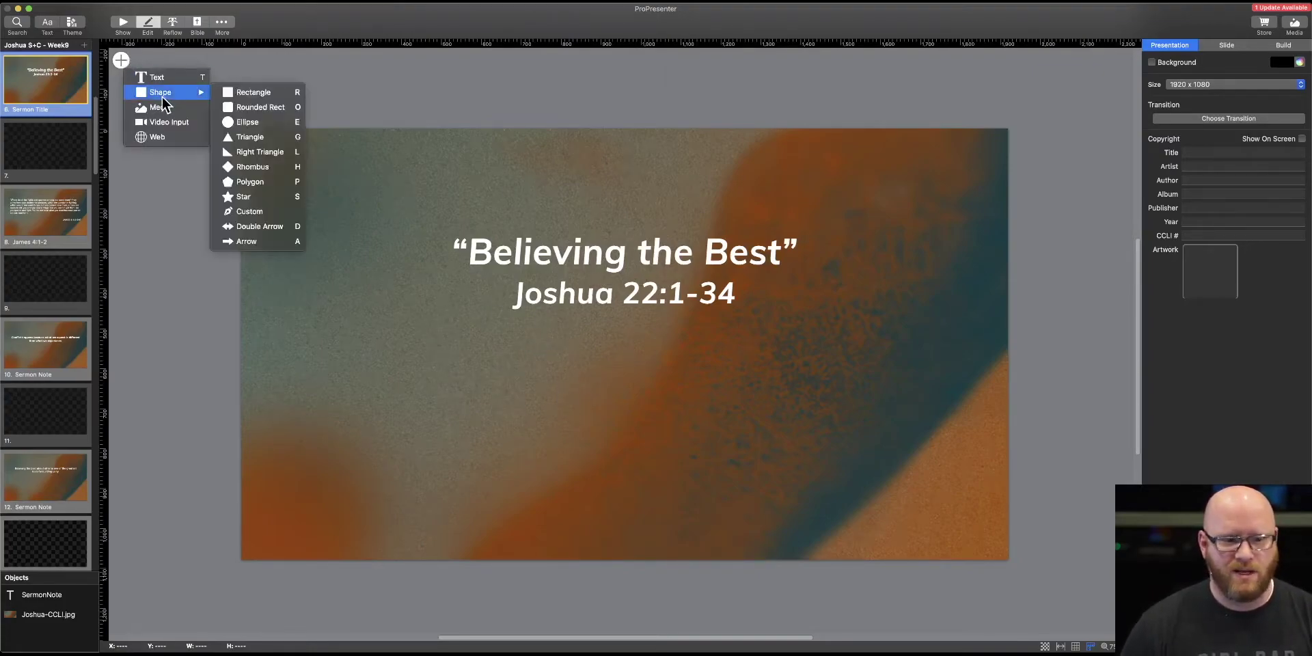
click(260, 99)
drag(635, 343, 480, 248)
drag(507, 291, 829, 321)
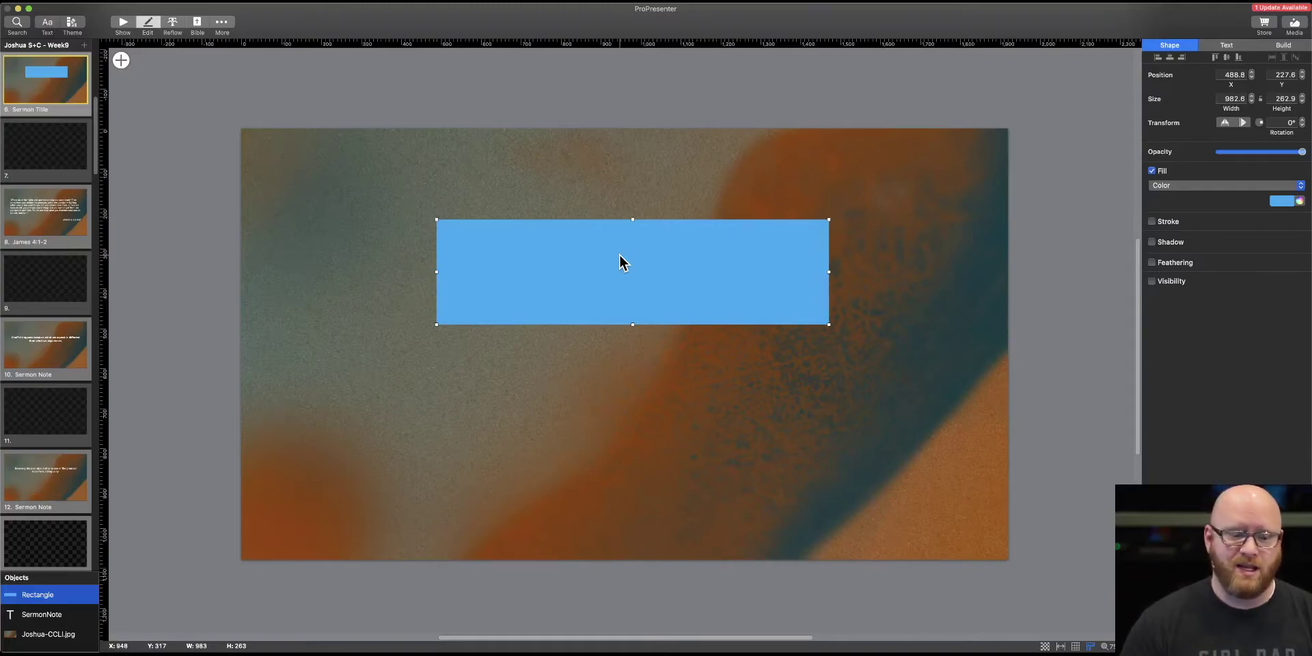
drag(54, 602, 45, 627)
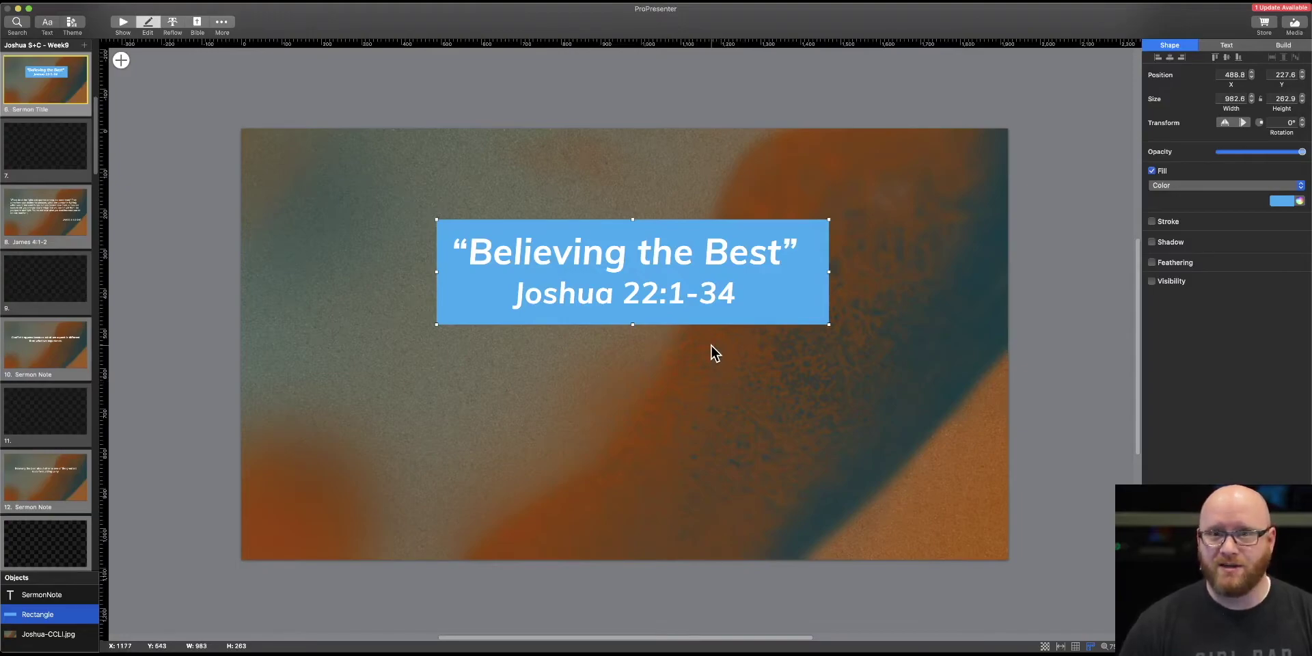
- Try a text shadow on the SermonNote object and turn it off again
click(41, 594)
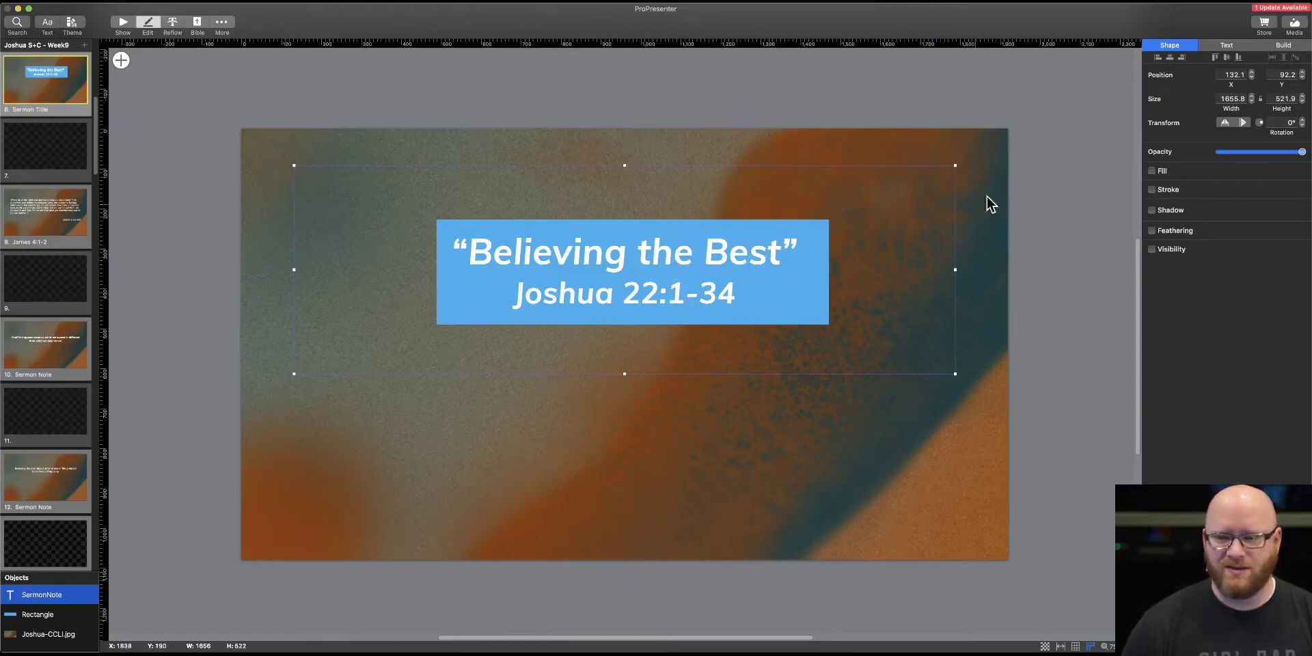
click(1230, 45)
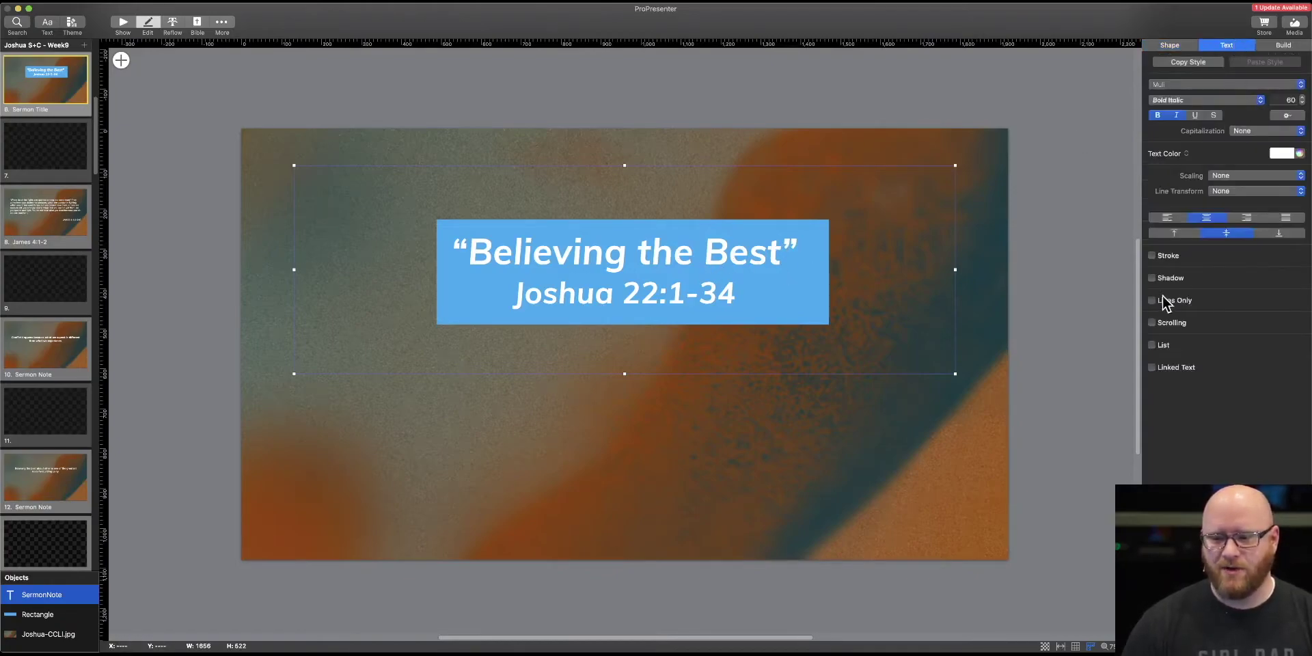
click(1153, 278)
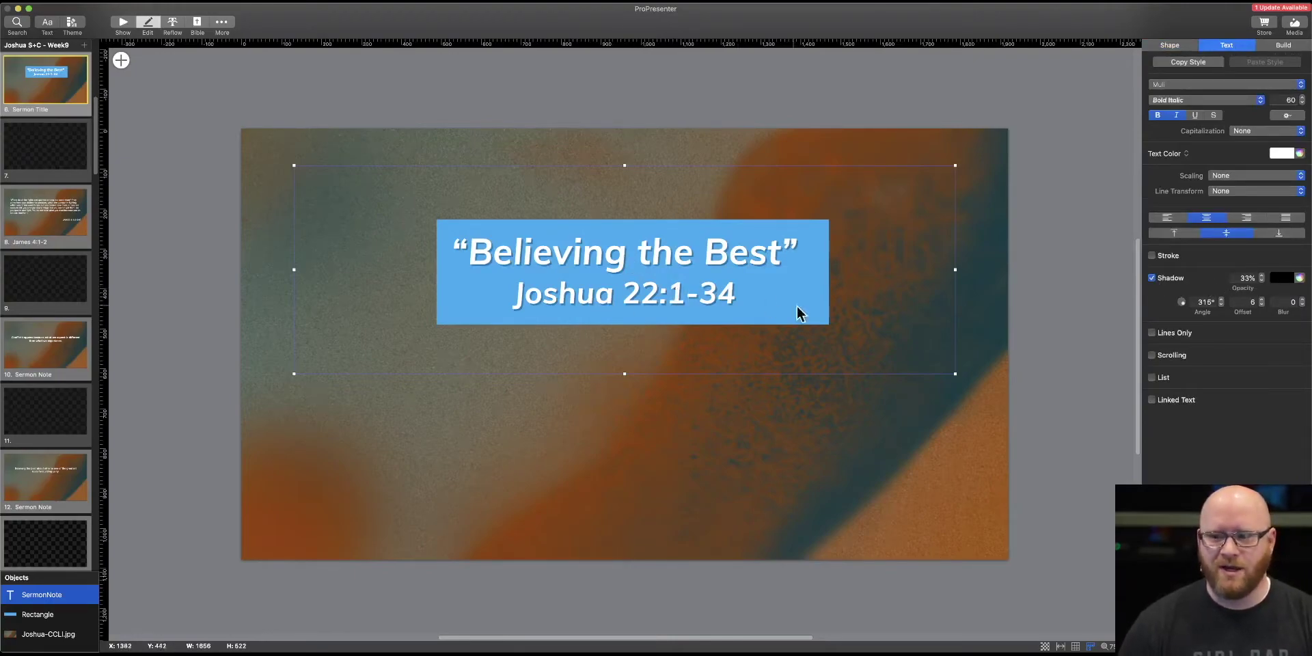
click(1152, 277)
- Try a black stroke with width 5 on the SermonNote text and remove it again
click(1152, 256)
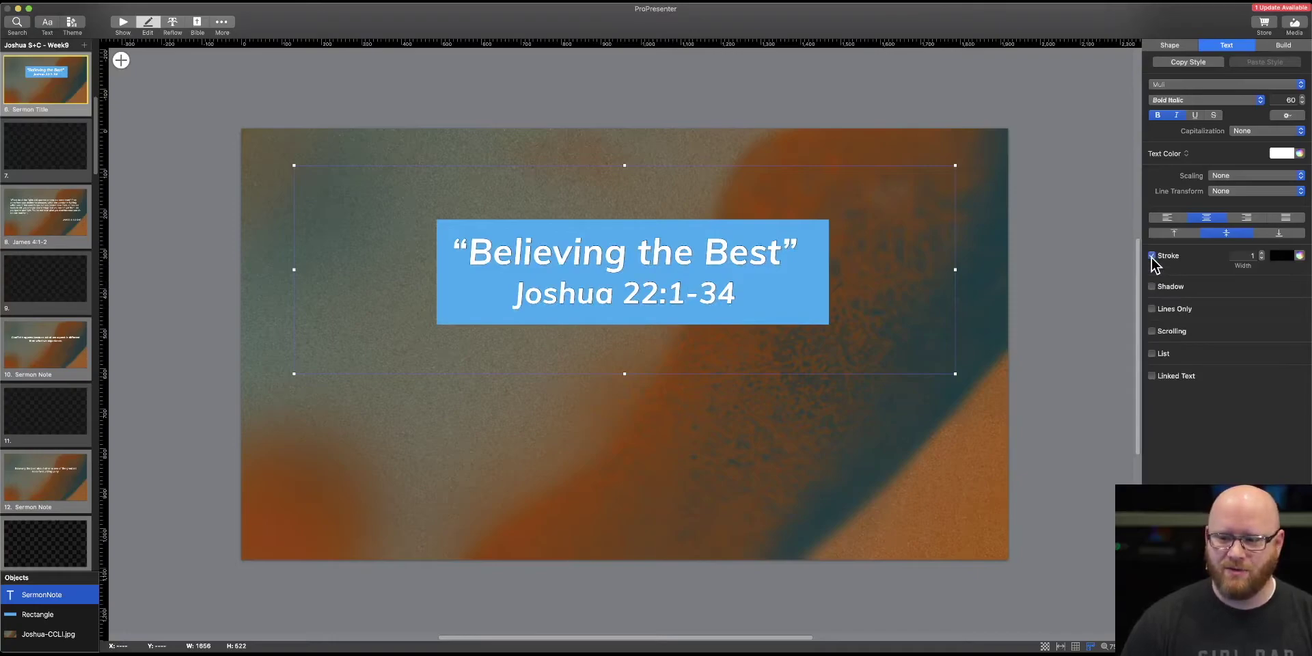
click(1262, 252)
click(1262, 252)
click(1262, 252)
click(1261, 253)
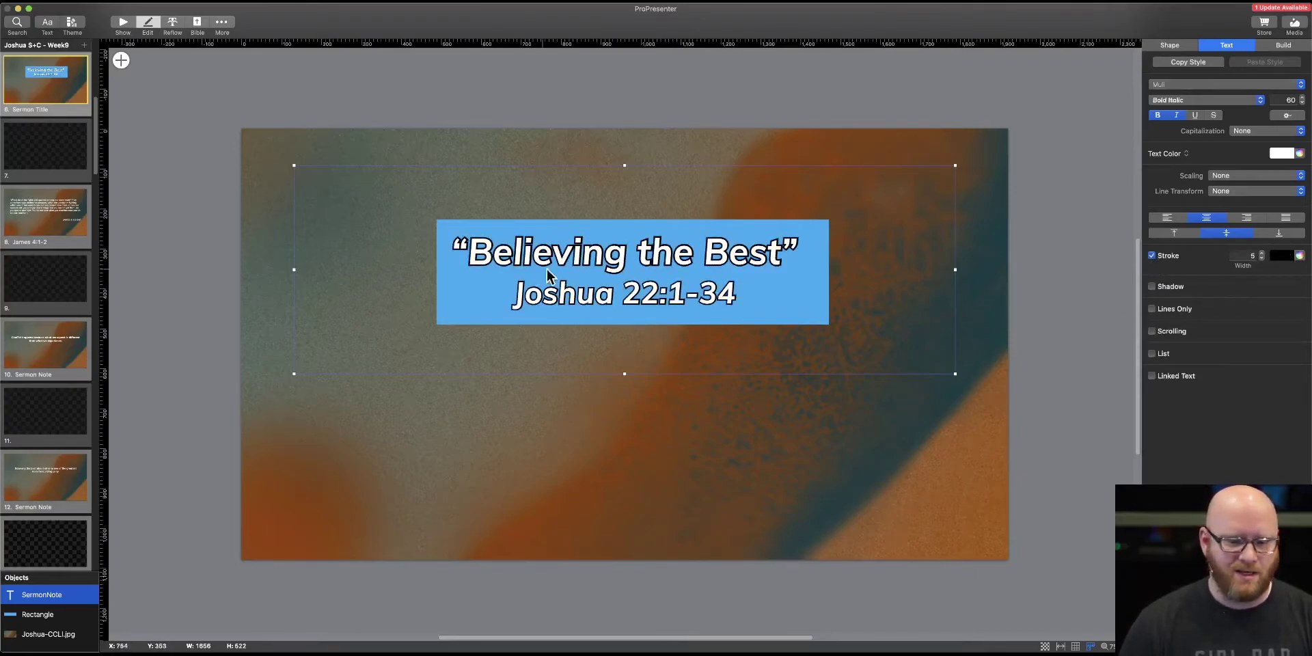
click(1152, 256)
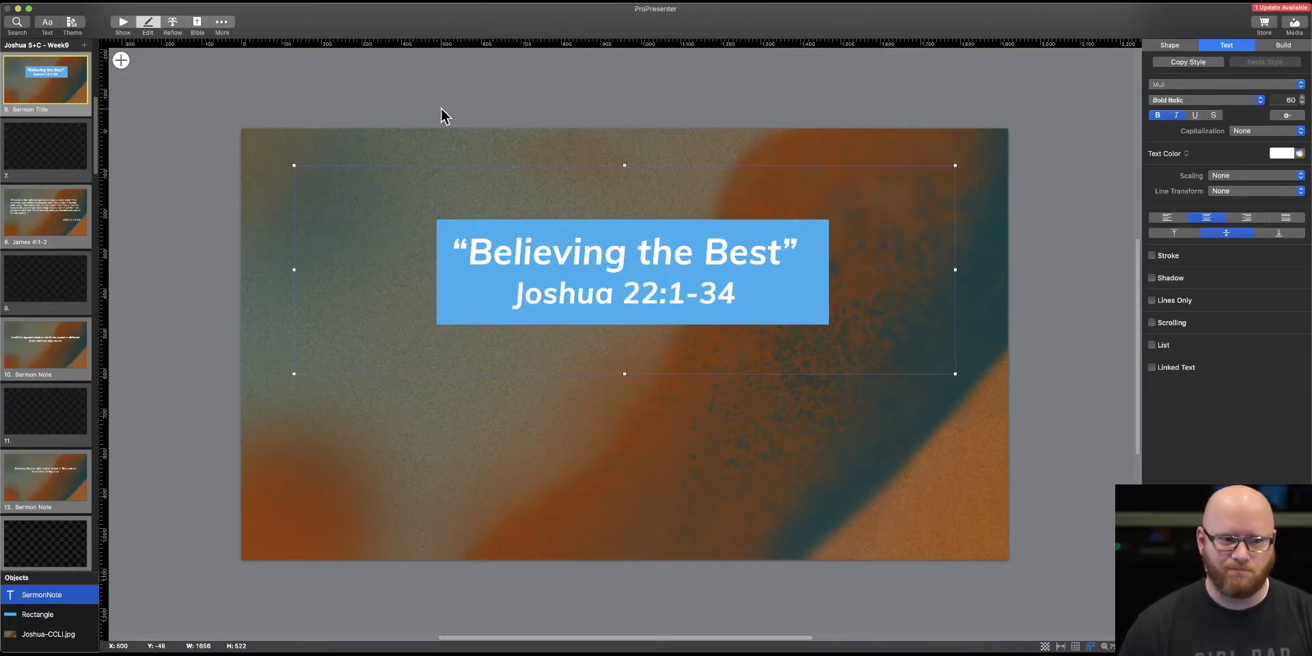
- Leave the slide editor and return to the presentation's slide overview
click(124, 26)
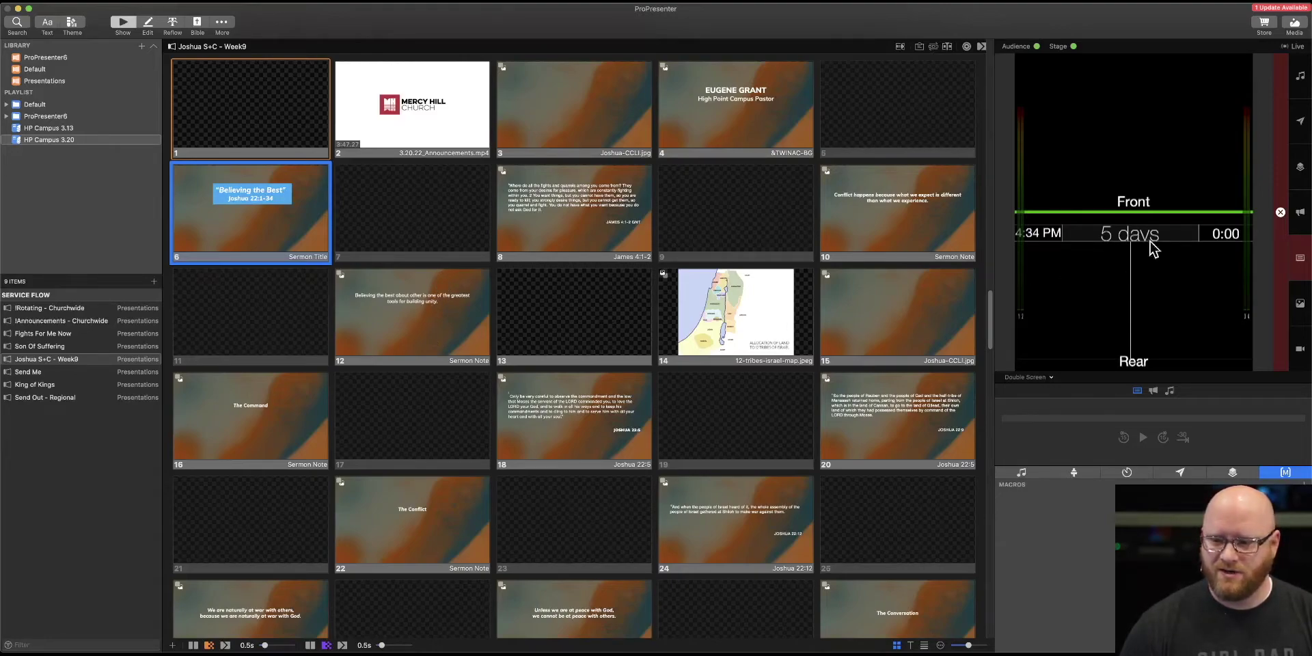
- Correct "other" to "others" in the text of Sermon Note slide 12 using Quick Edit, and close the edit window
right_click(408, 314)
click(443, 316)
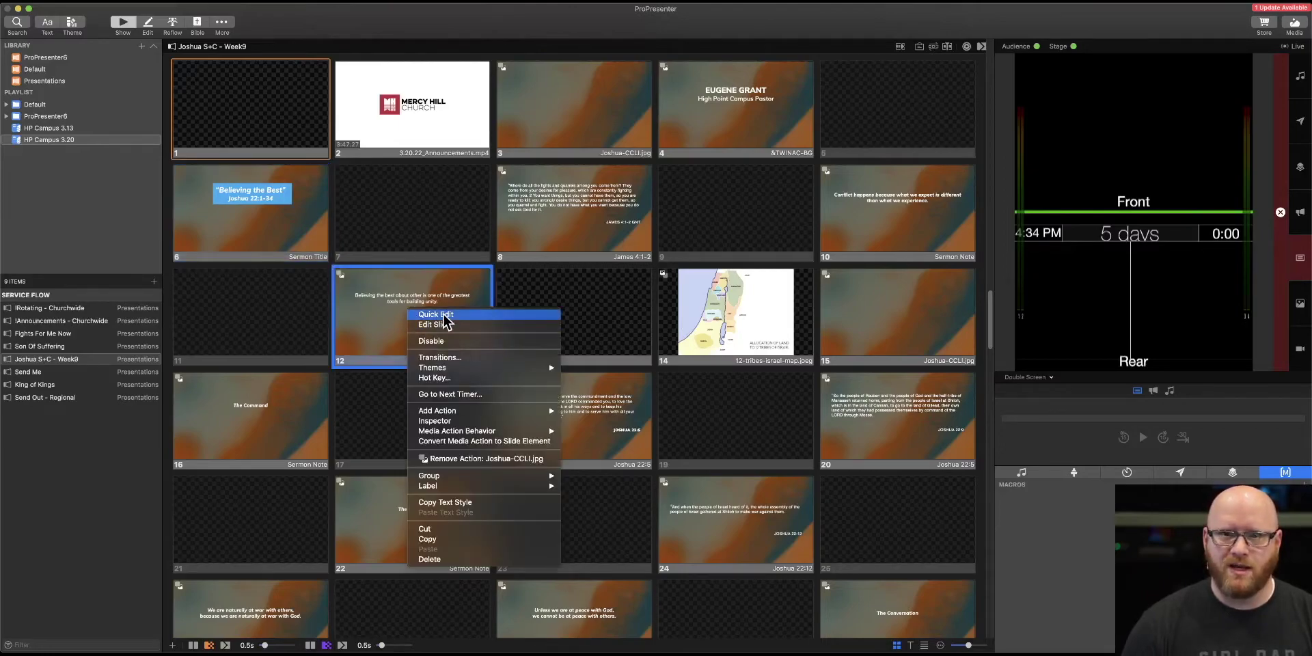
double_click(446, 321)
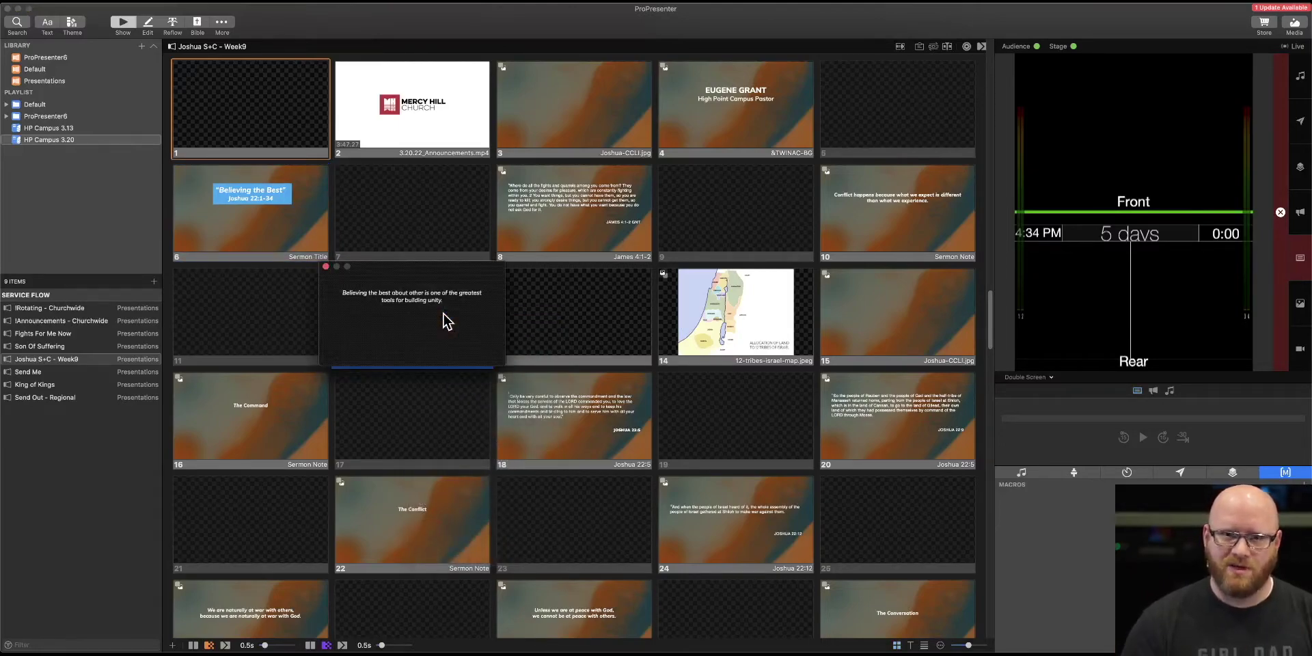
click(423, 296)
key(super+i)
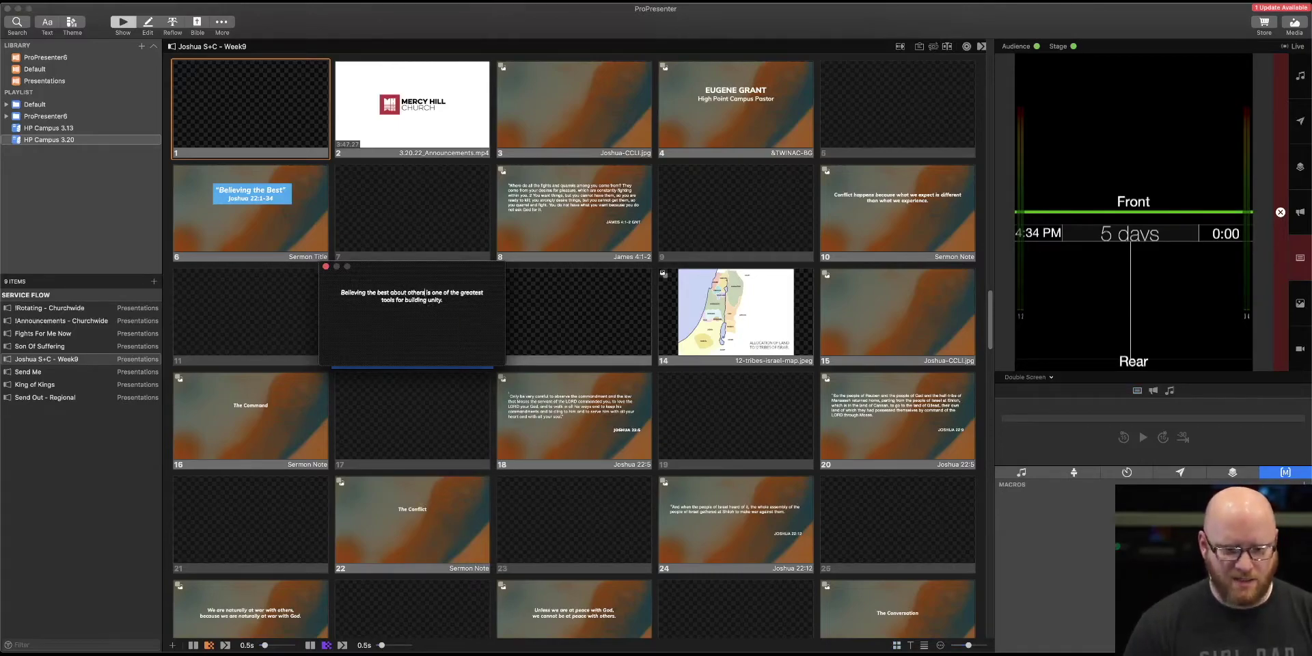
click(326, 266)
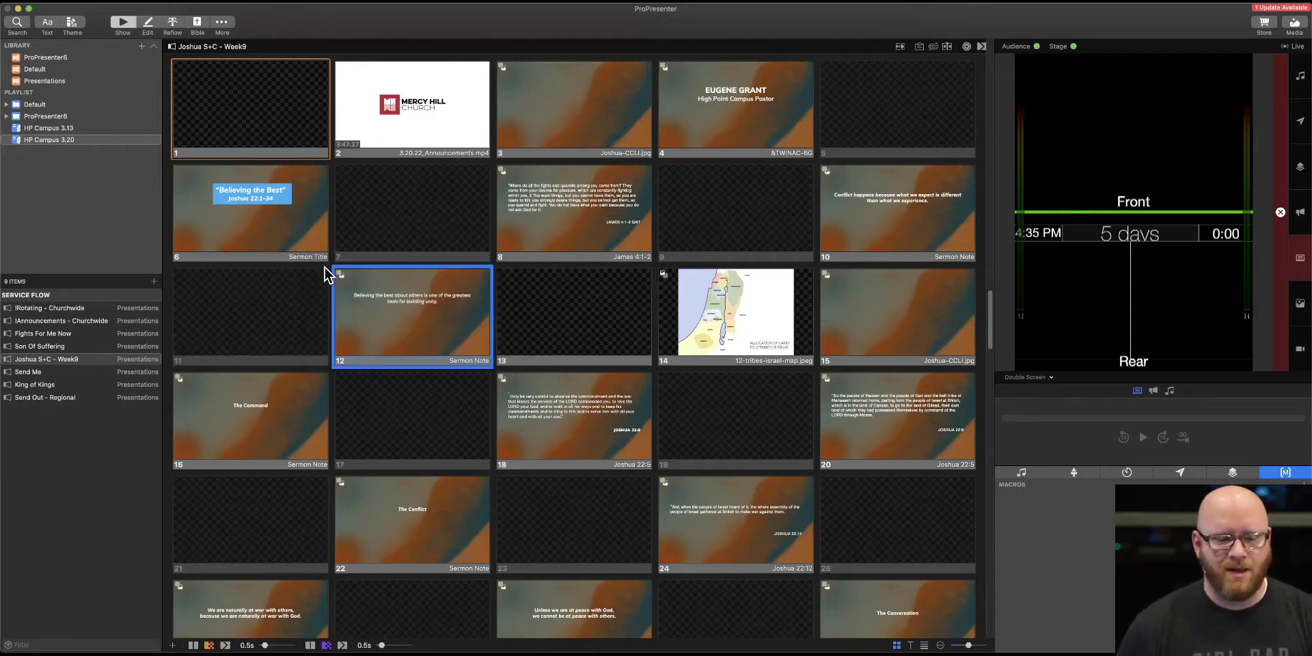
- Show Sermon Note slide 12 live on the outputs and clear it again
right_click(435, 306)
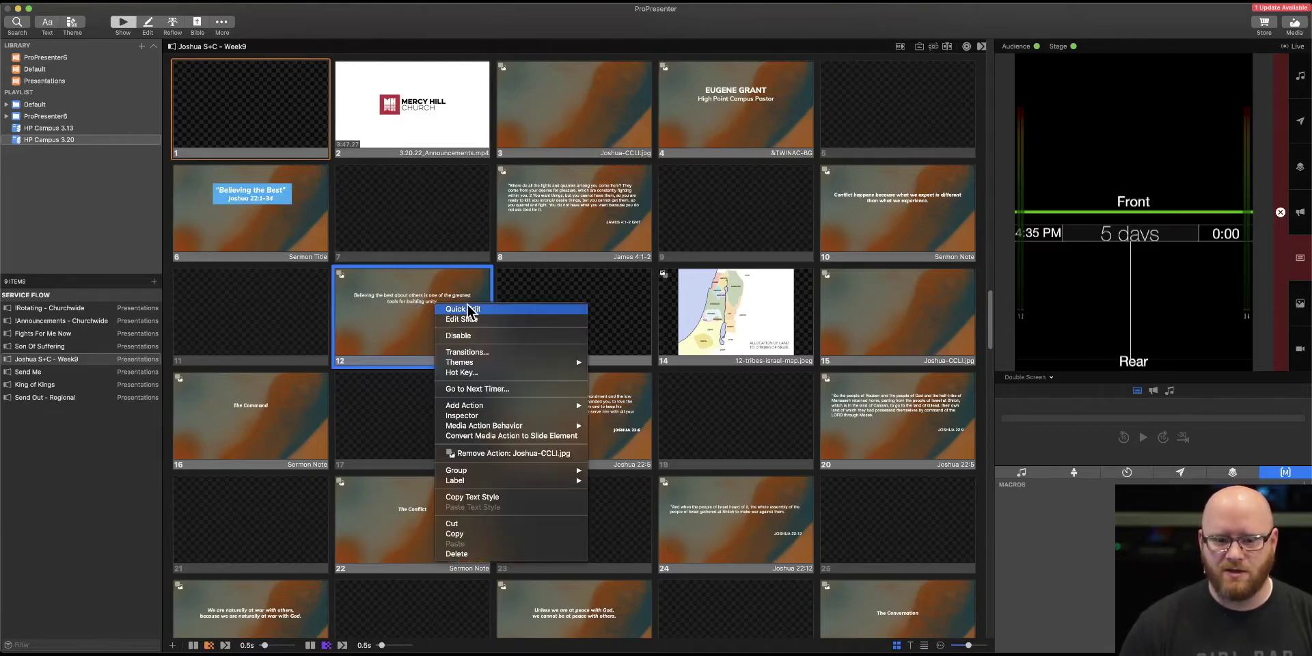
click(296, 325)
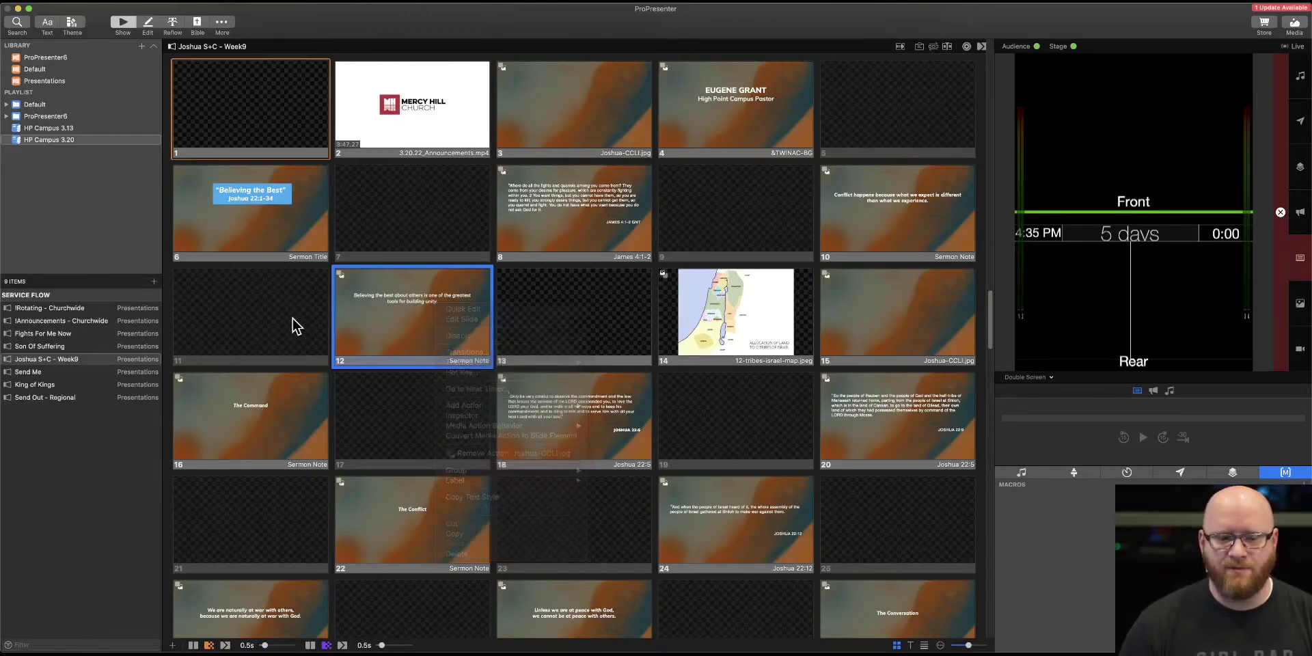
click(420, 311)
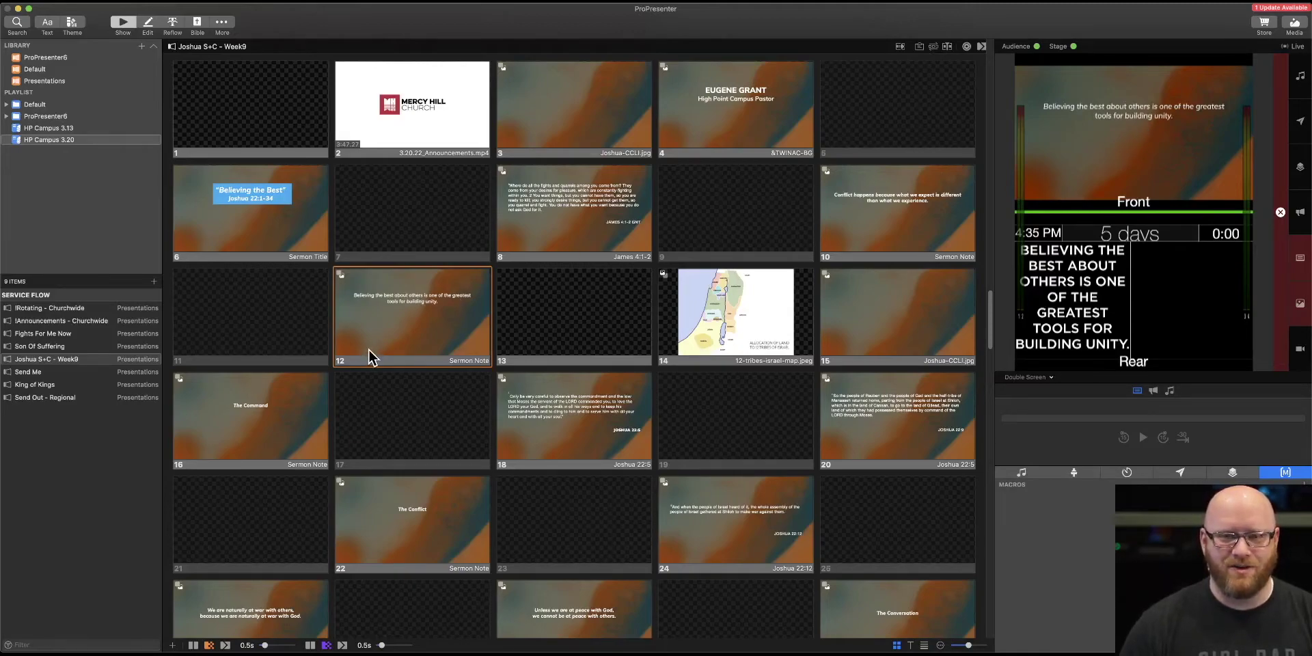
click(1283, 190)
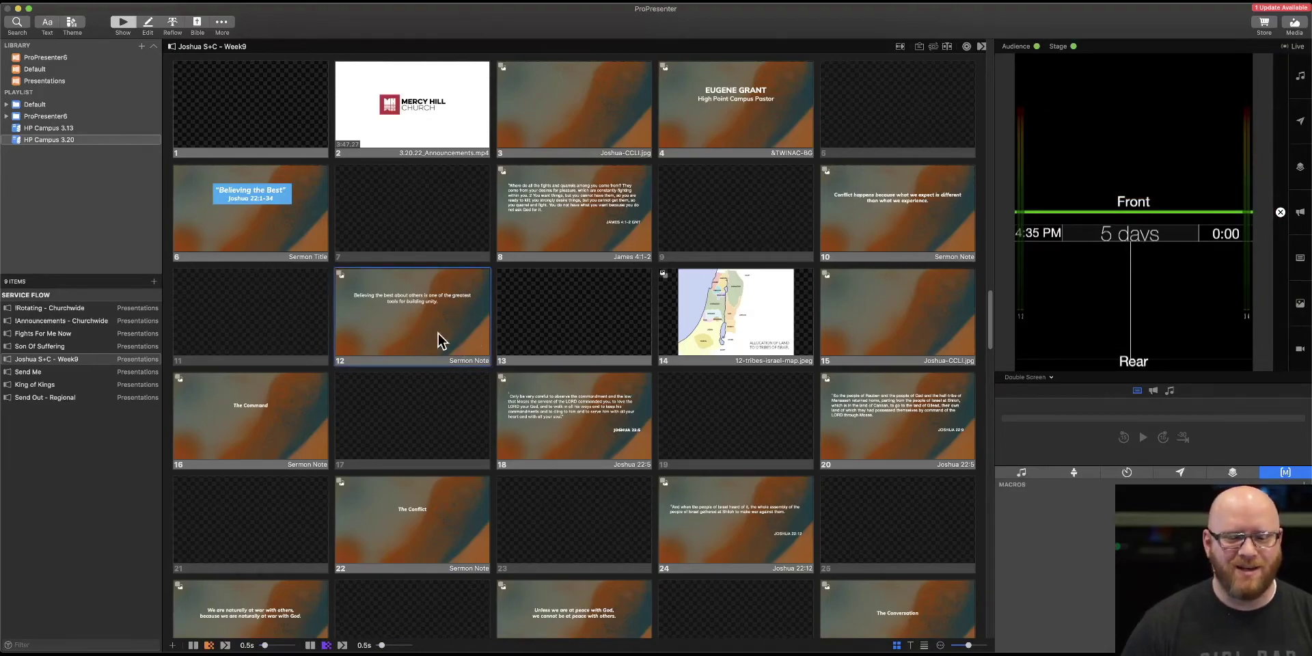
- View slide 12 and the Sermon Title slide in Quick Edit, closing each window without changes
right_click(409, 312)
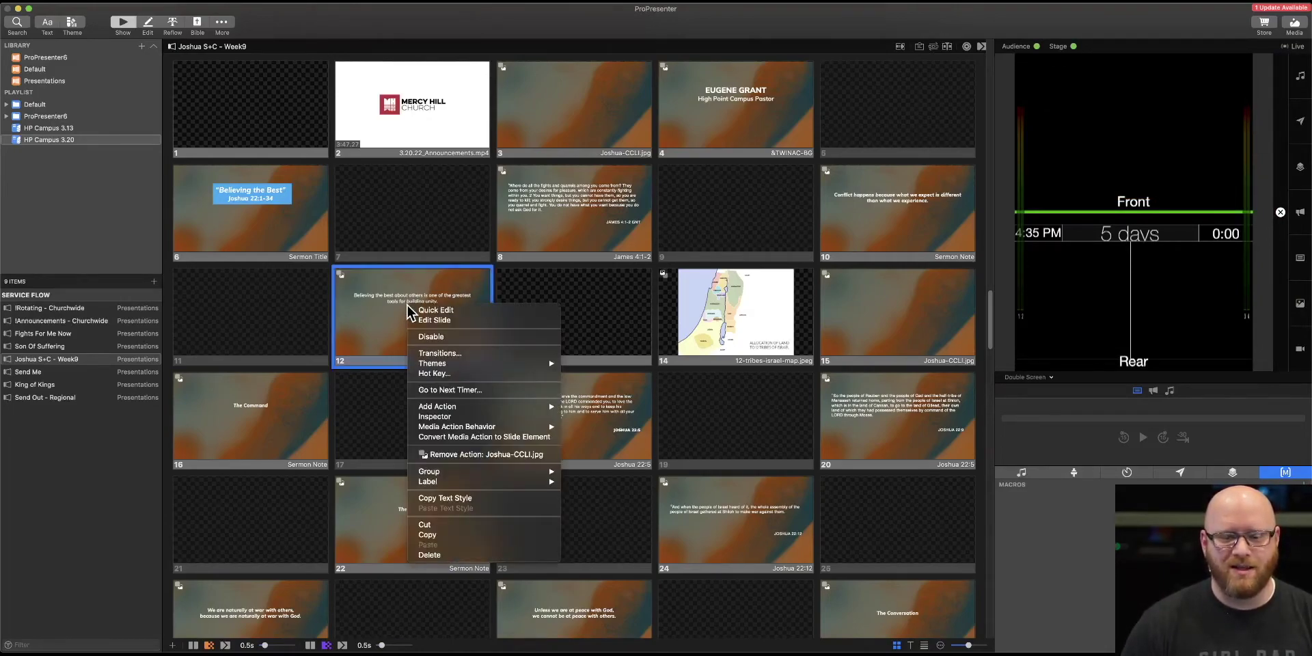
click(445, 311)
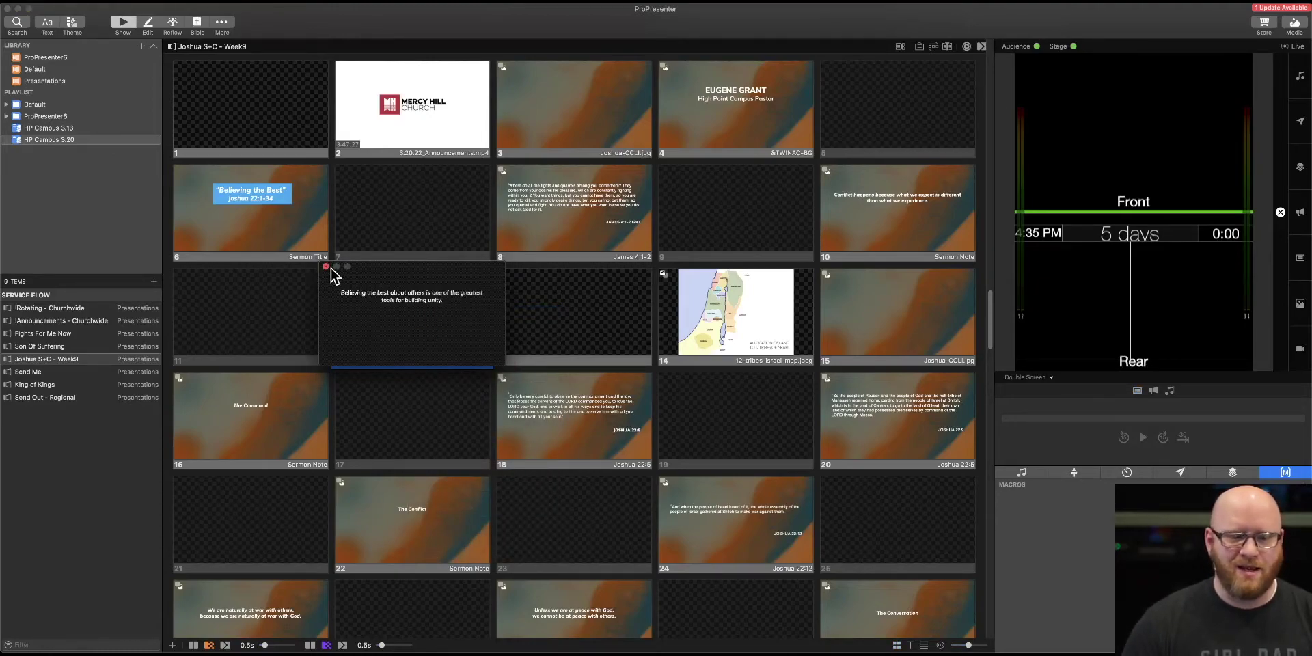
click(326, 267)
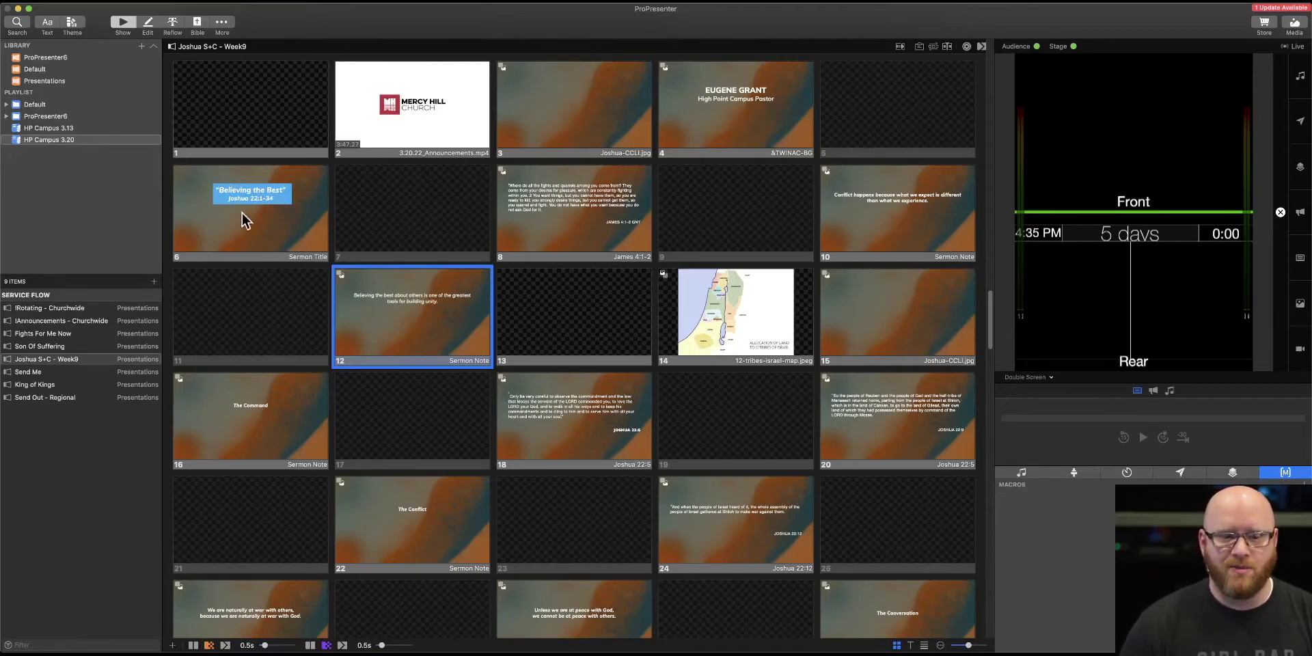
right_click(267, 195)
click(289, 198)
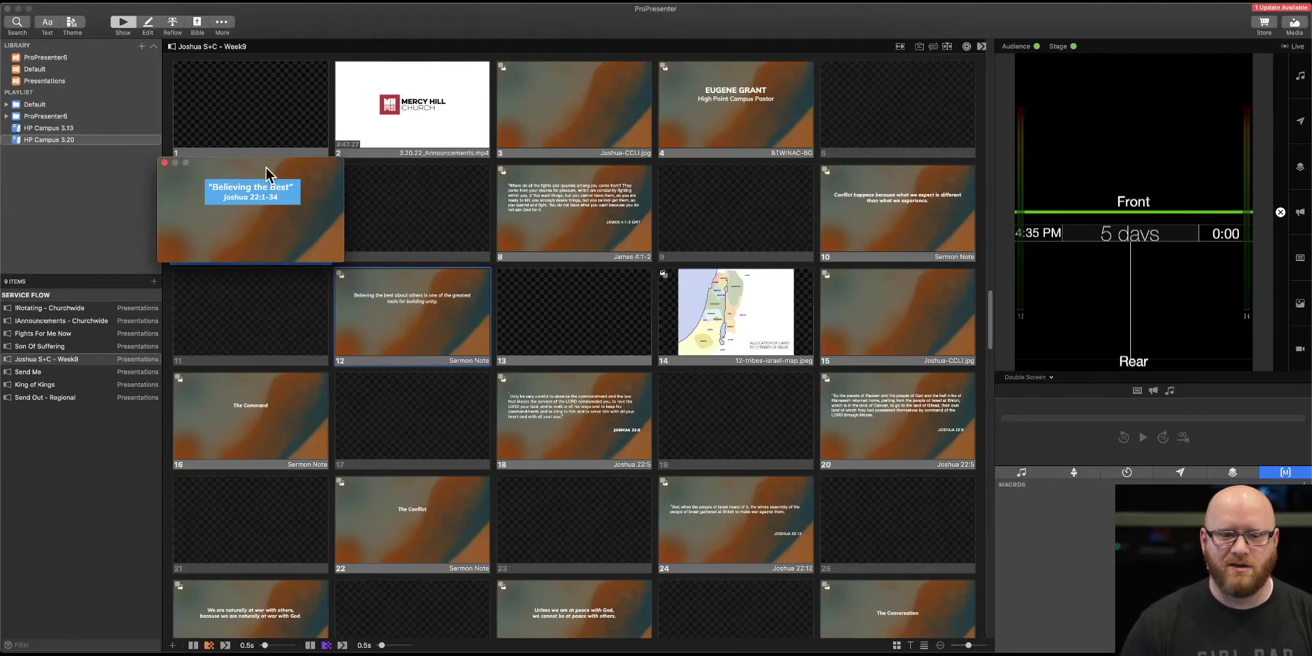
click(267, 188)
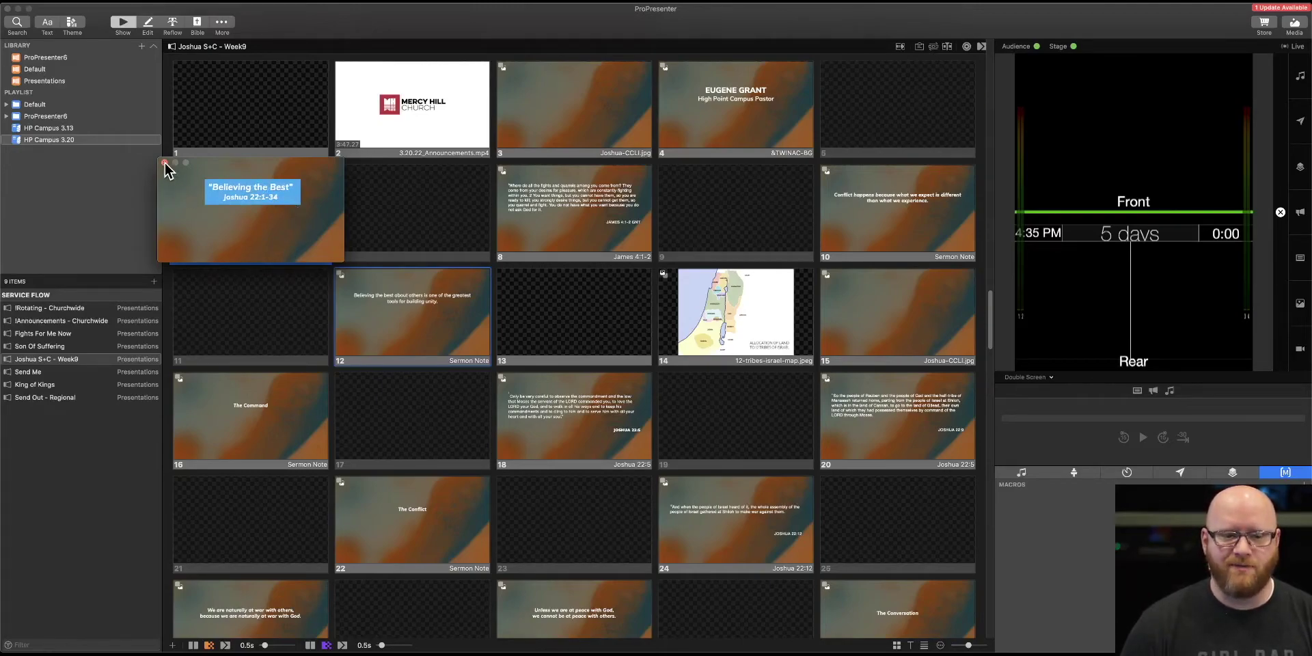
click(164, 164)
- Delete the Rectangle object from the Sermon Title slide in the full slide editor and return to the slide overview
right_click(260, 196)
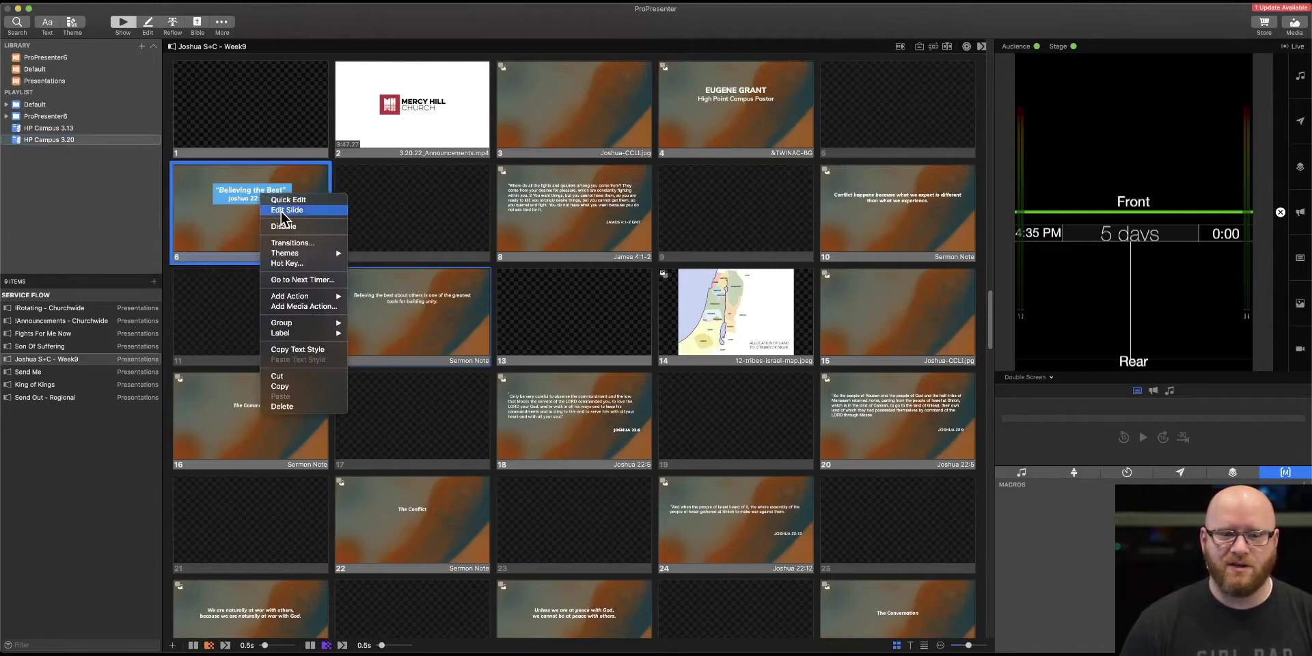
click(281, 210)
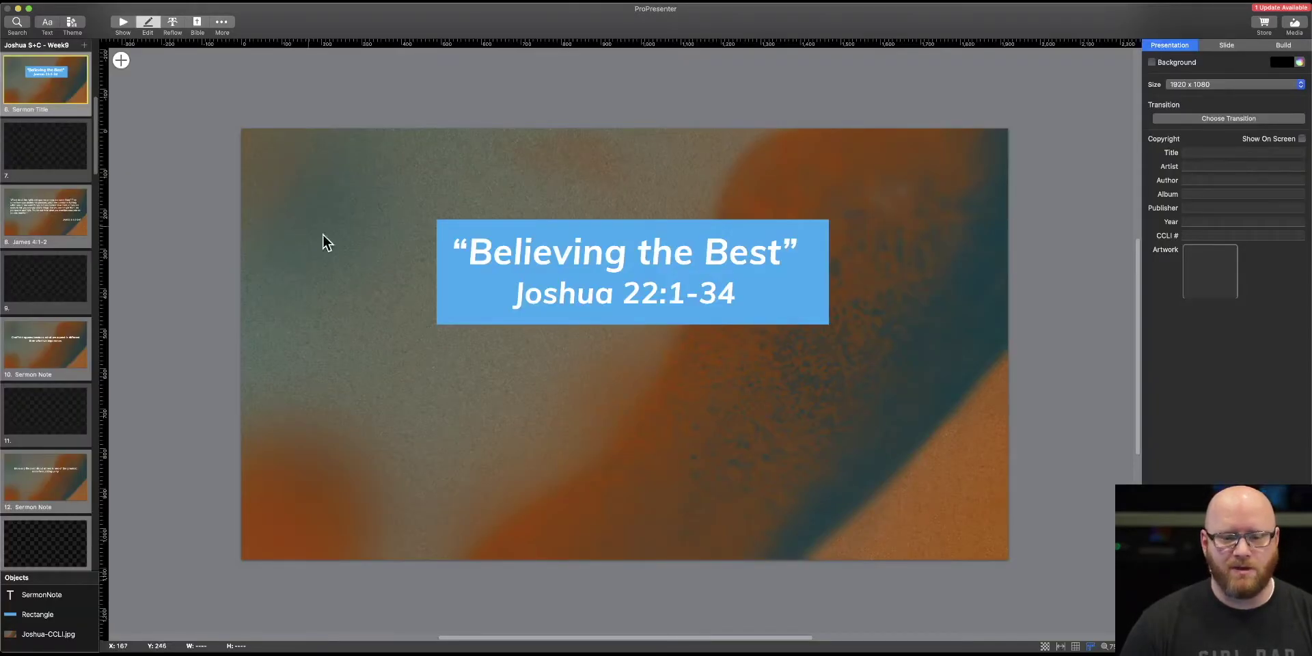
click(32, 611)
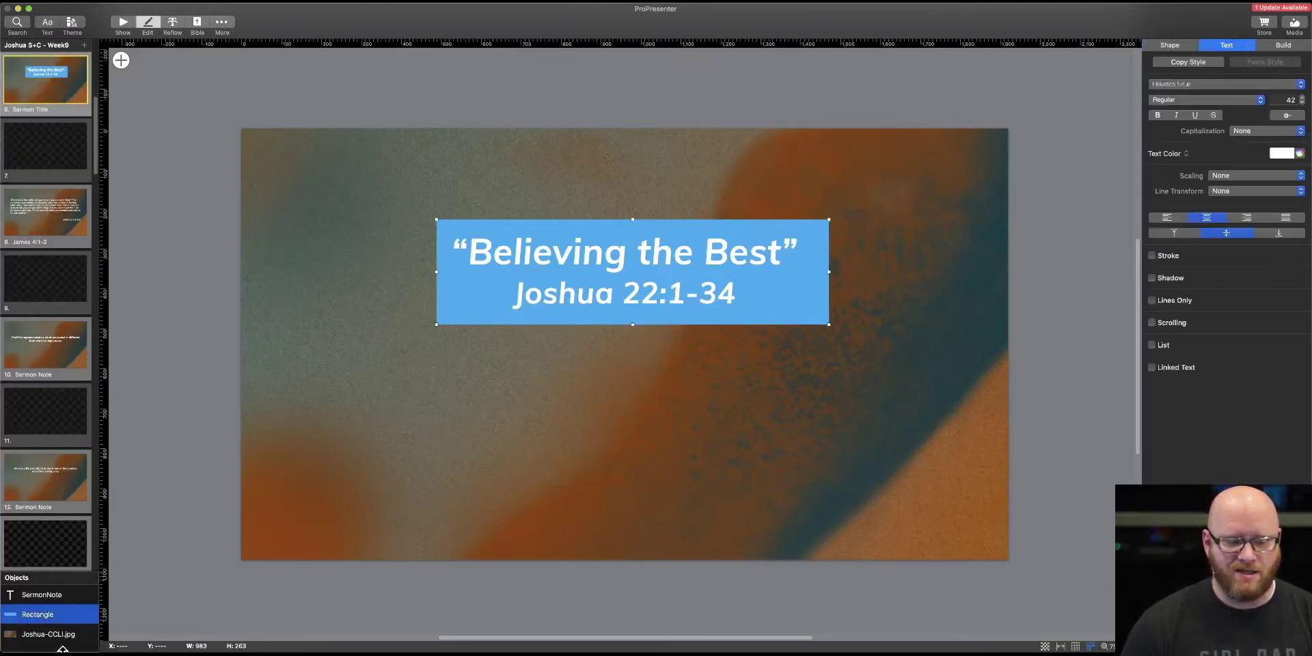
key(Delete)
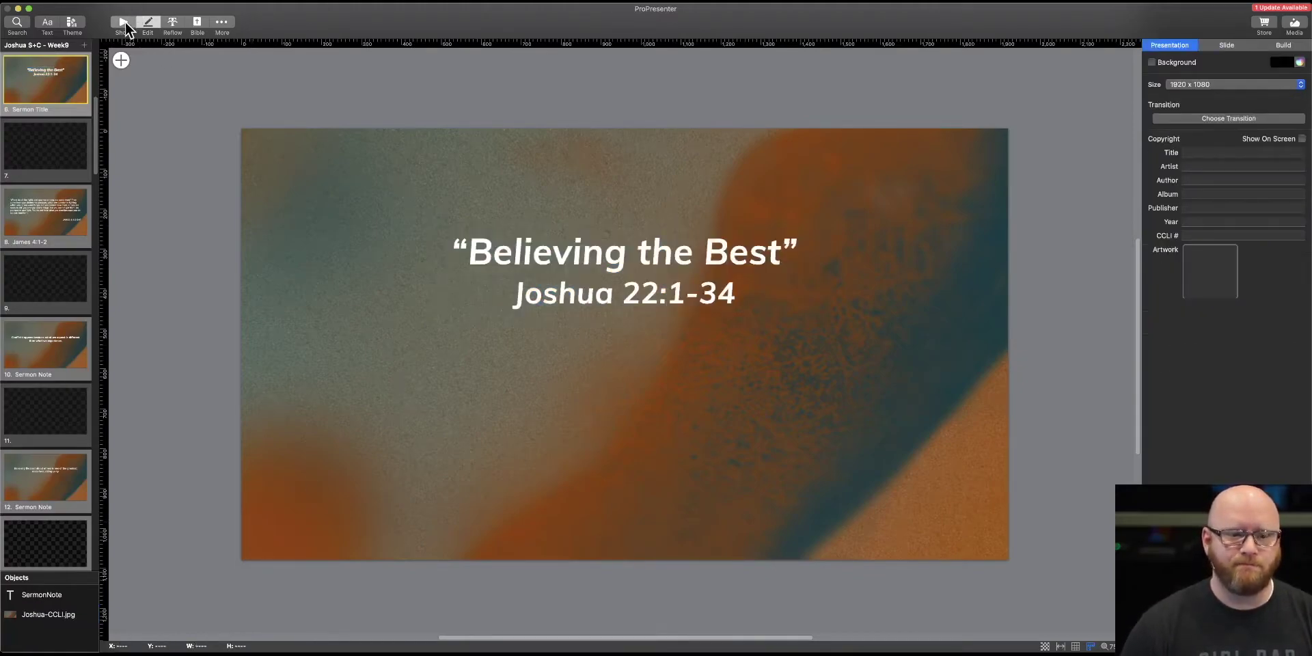
key(super+1)
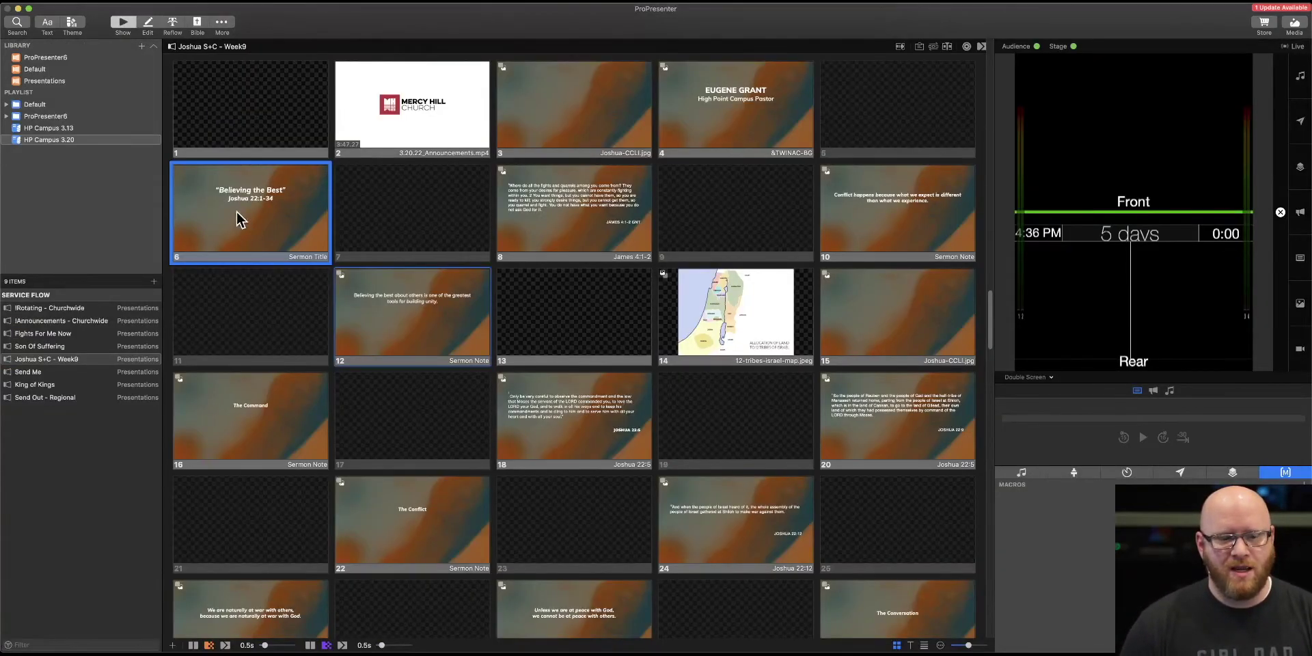
- Move the Sermon Title slide behind the neighbouring blank slide and back to position 6
drag(248, 204, 493, 265)
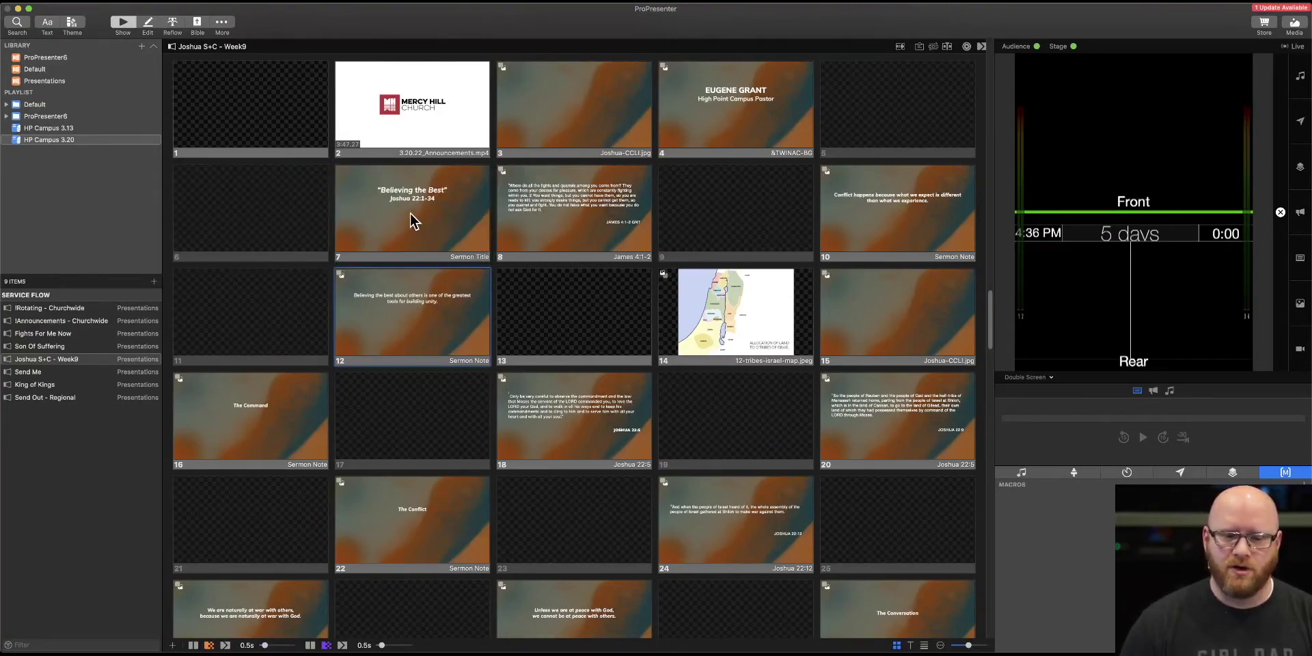
drag(387, 216, 216, 216)
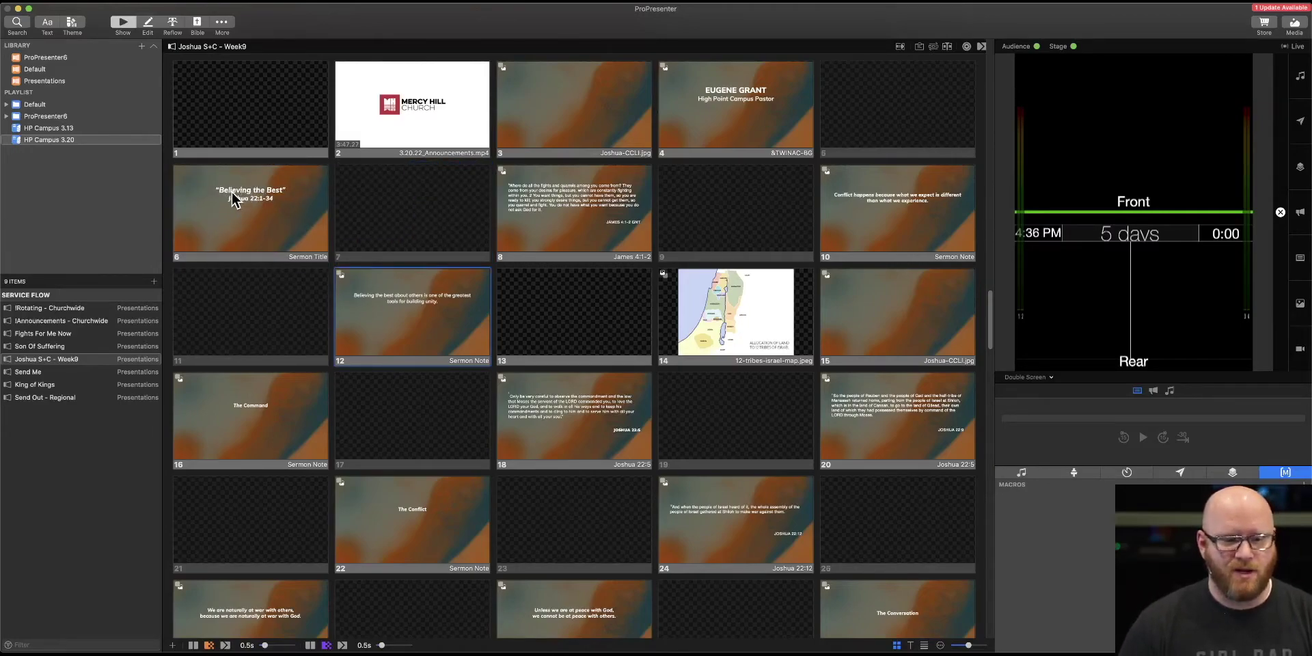
- Copy the Sermon Title slide, paste it after blank slide 9 and delete the original at position 6
right_click(269, 194)
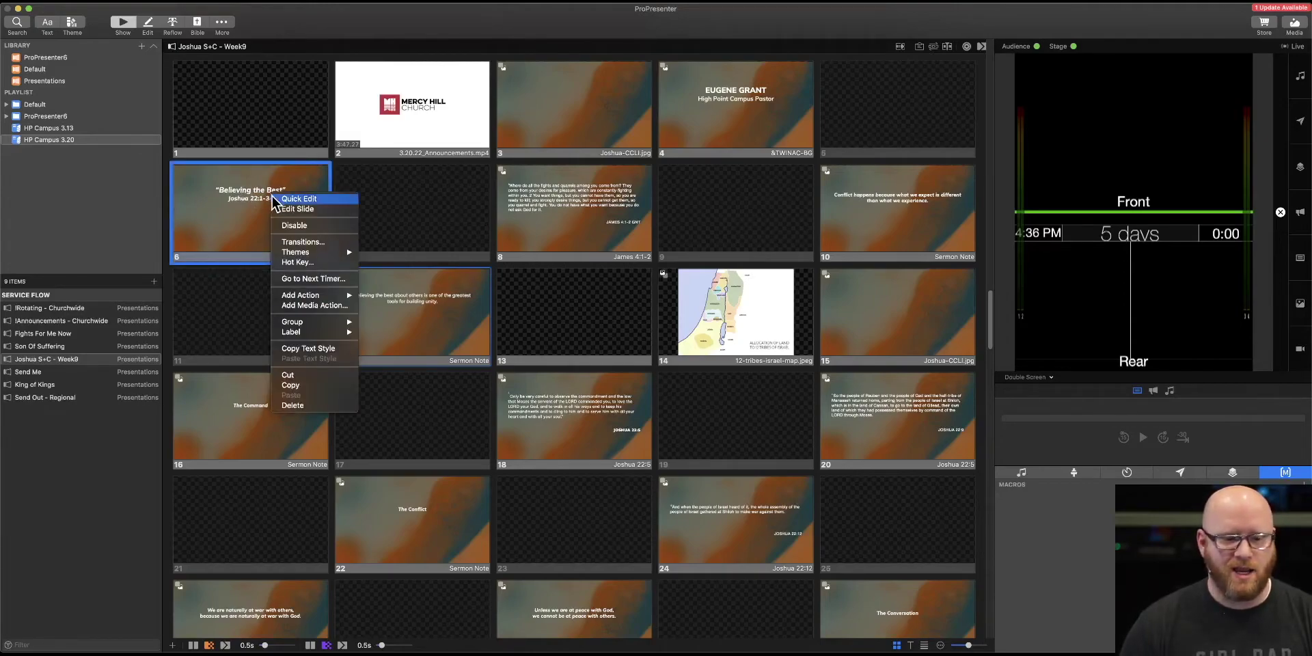
click(305, 387)
right_click(759, 208)
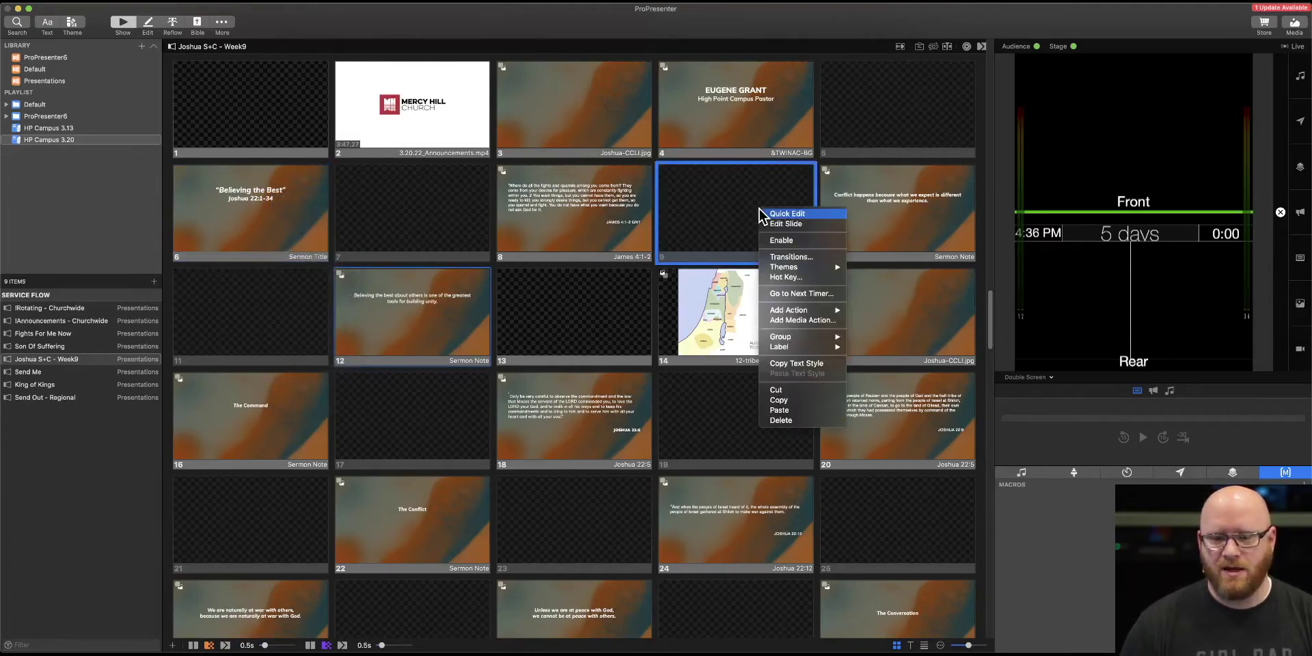
click(813, 410)
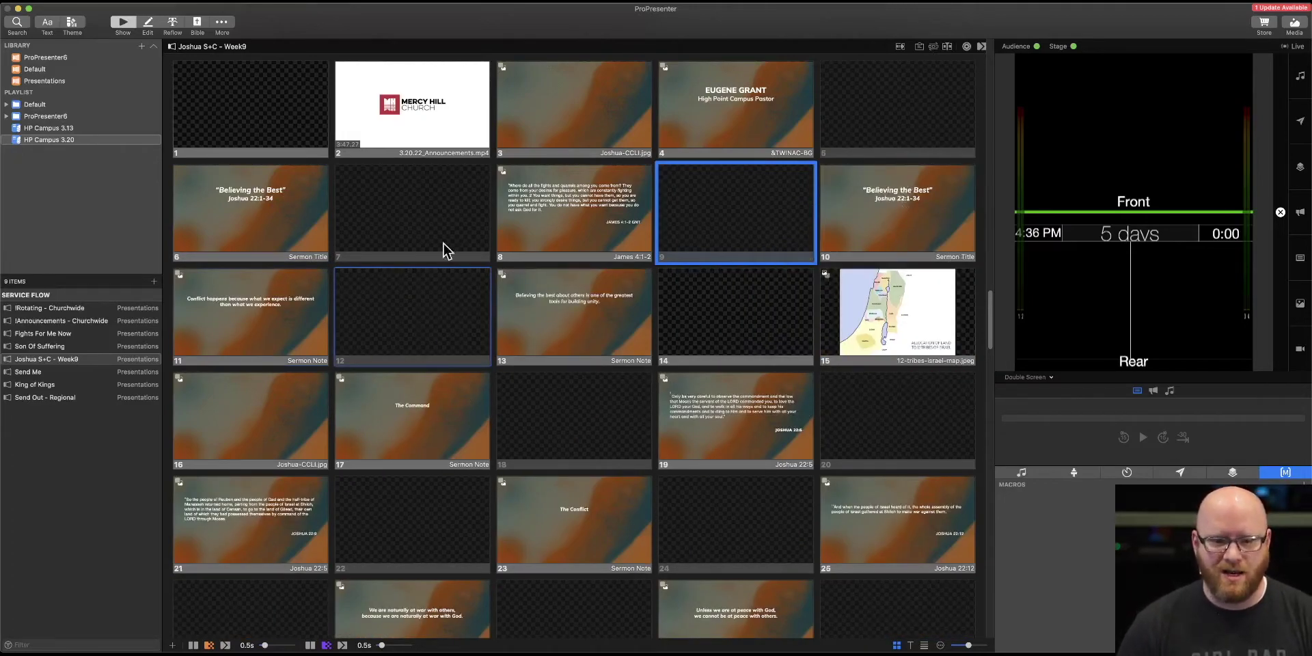
right_click(275, 197)
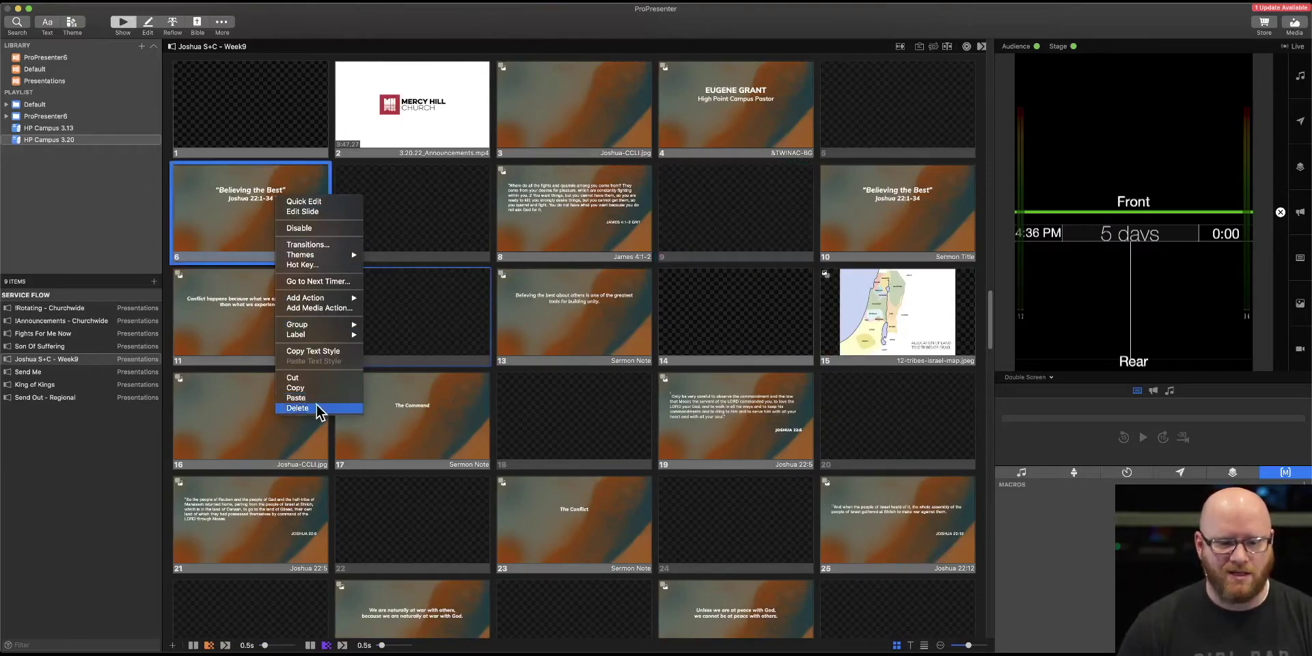
click(298, 407)
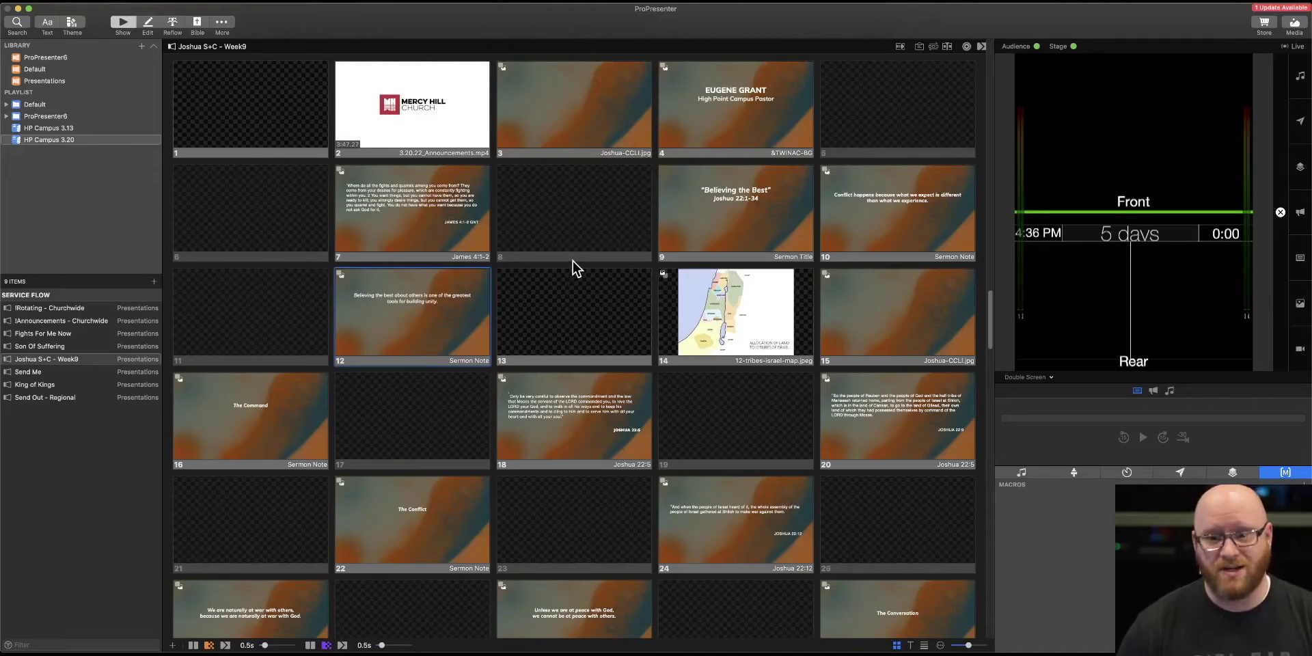
- Cut the campus pastor slide at position 4 and paste it after blank slide 7
right_click(727, 87)
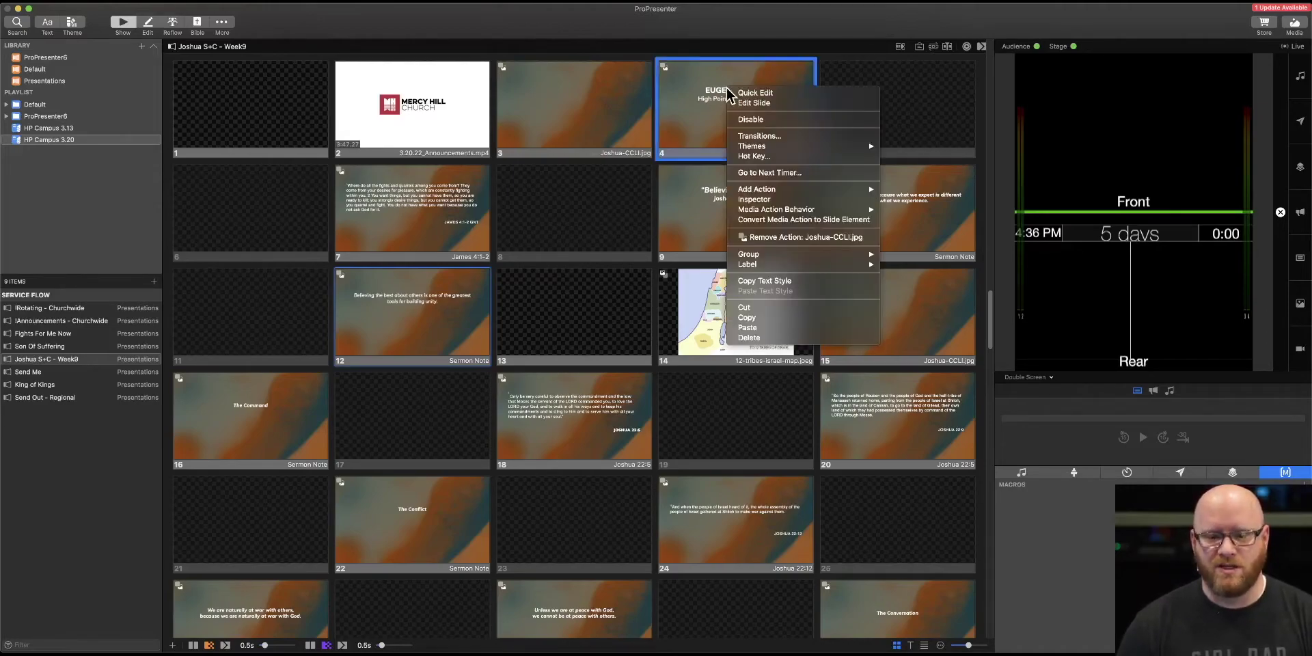
click(745, 306)
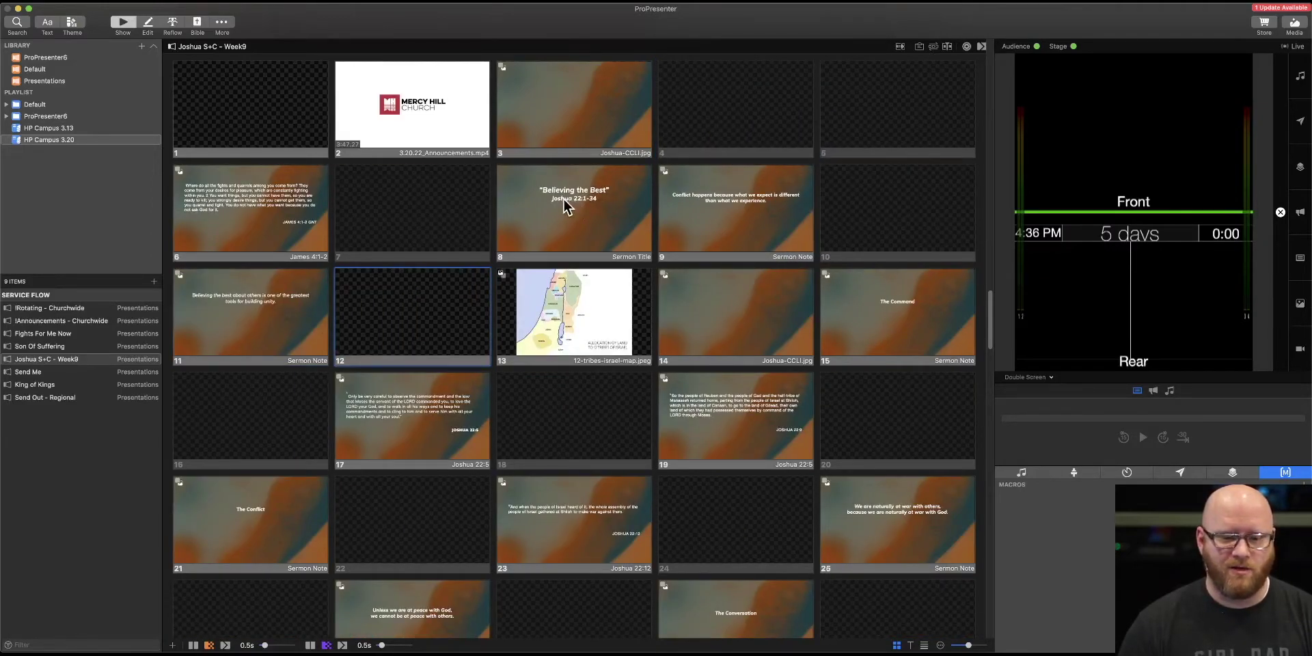
right_click(426, 194)
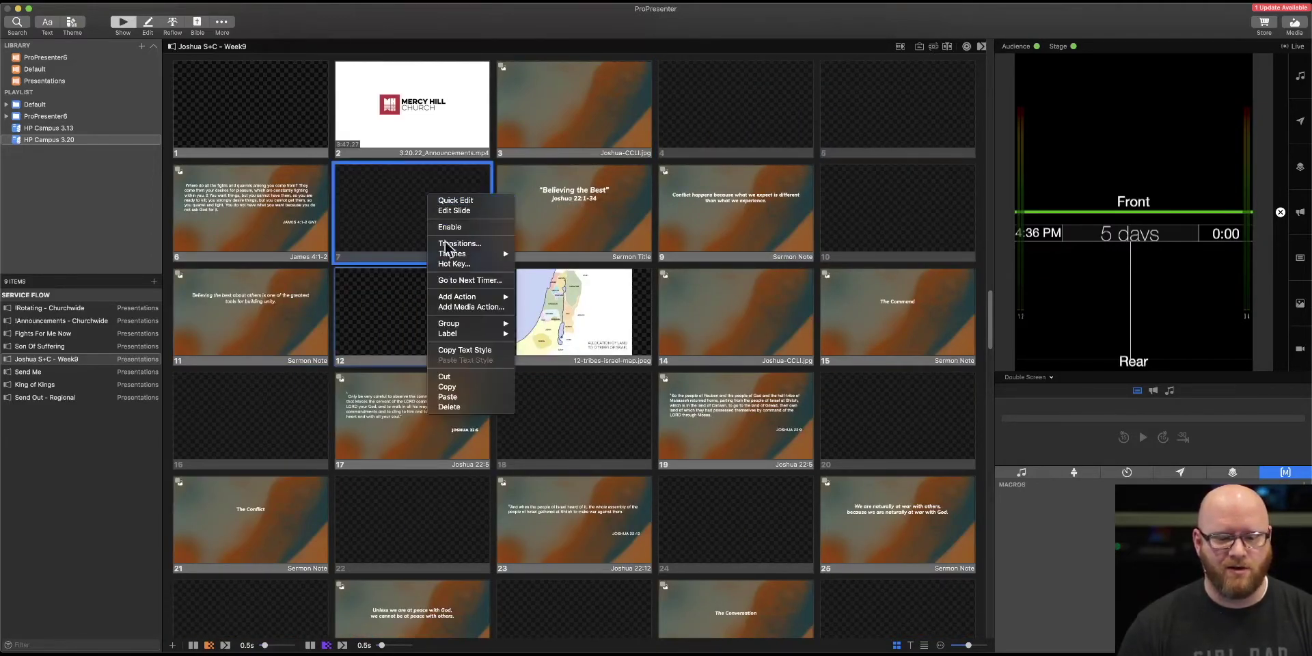
click(474, 403)
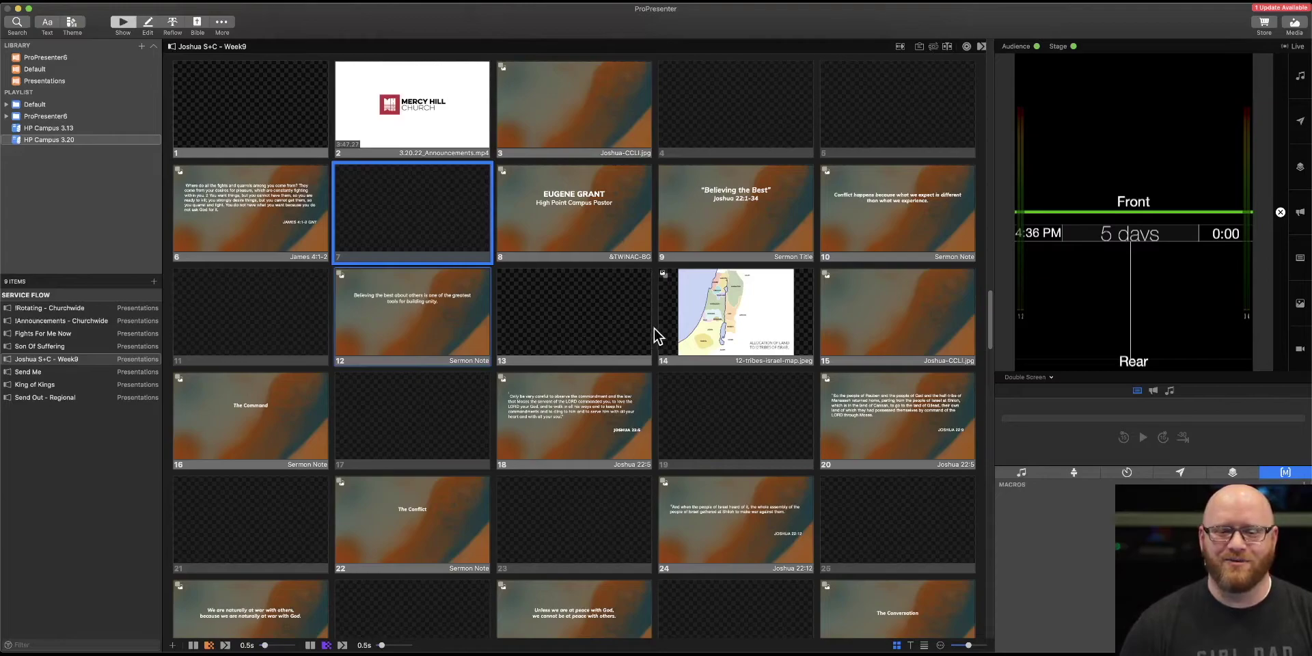
- Select slides 7 through 15 of Joshua S+C - Week9 and cut them together
click(494, 271)
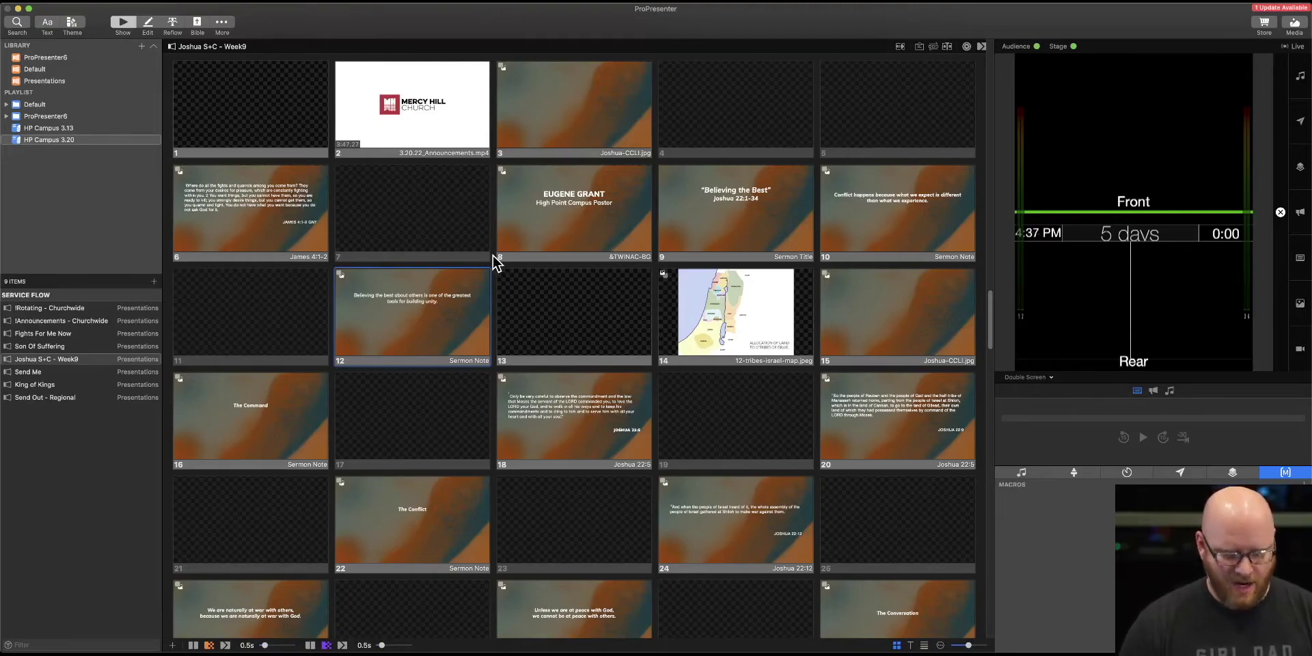
click(445, 203)
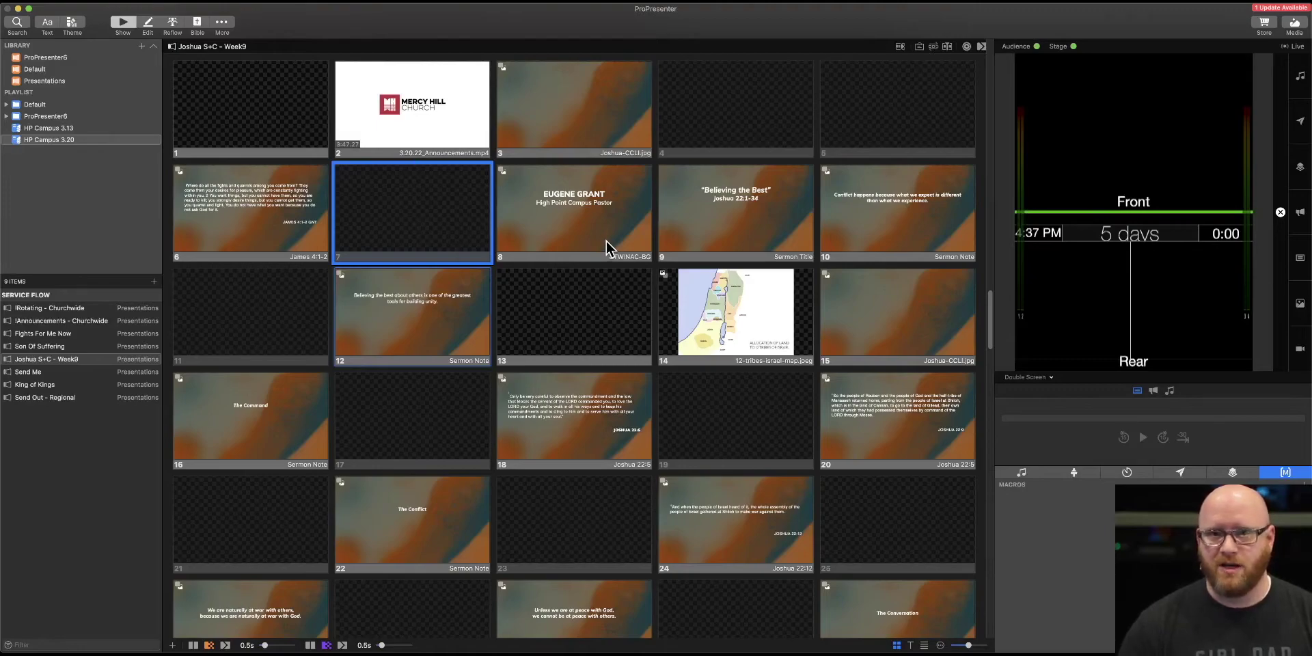
shift+click(581, 215)
shift+click(765, 245)
shift+click(850, 227)
shift+click(345, 338)
shift+click(556, 310)
shift+click(711, 302)
shift+click(865, 332)
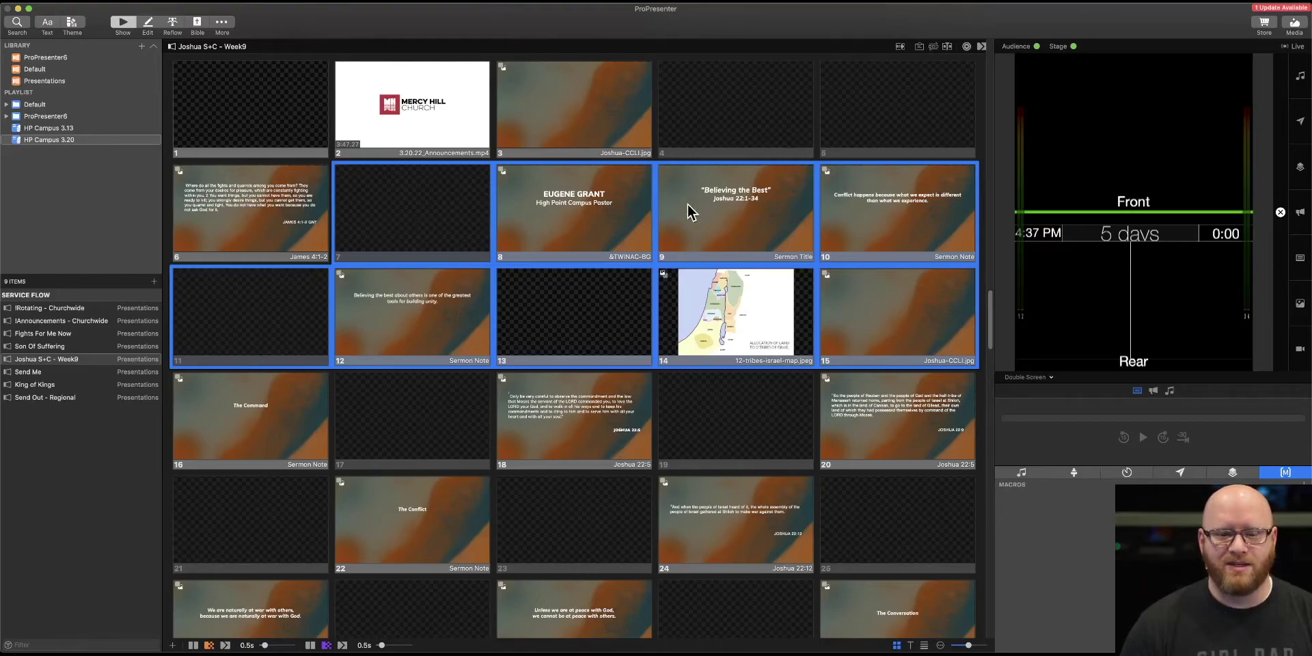
right_click(569, 186)
click(598, 403)
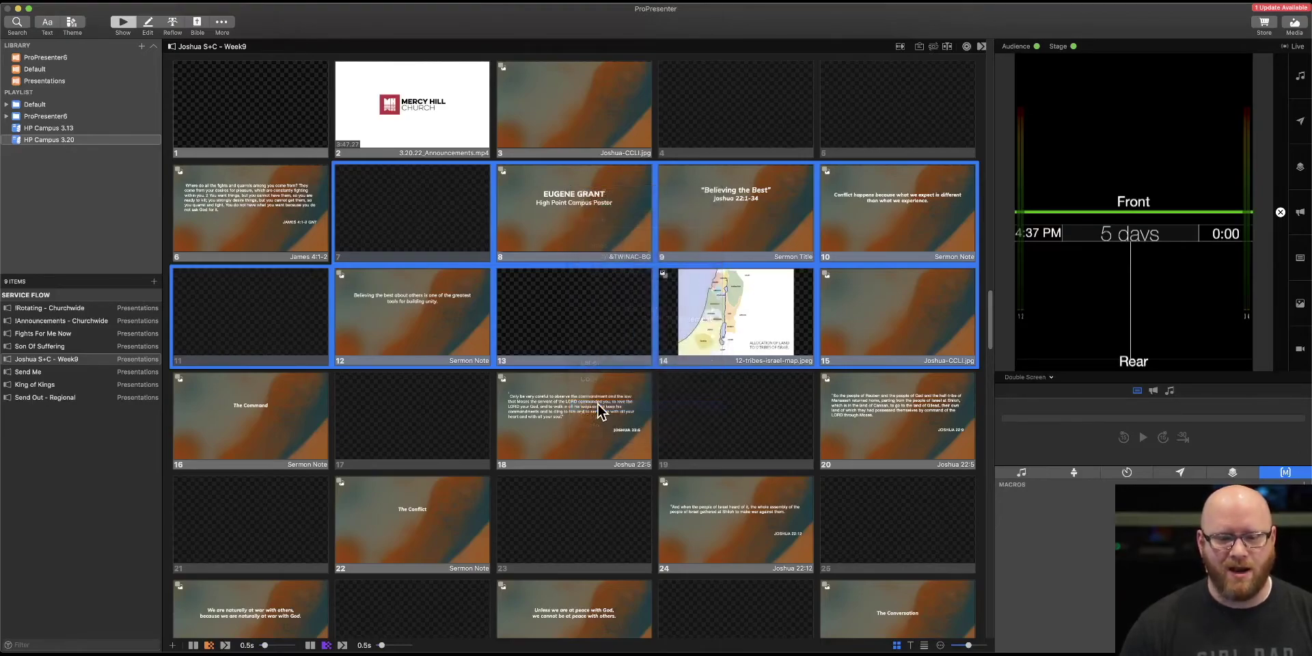
- Paste the cut slides after the "3. Become a master at listening" slide 43 in Joshua S+C - Week9
scroll(577, 470, down, 3)
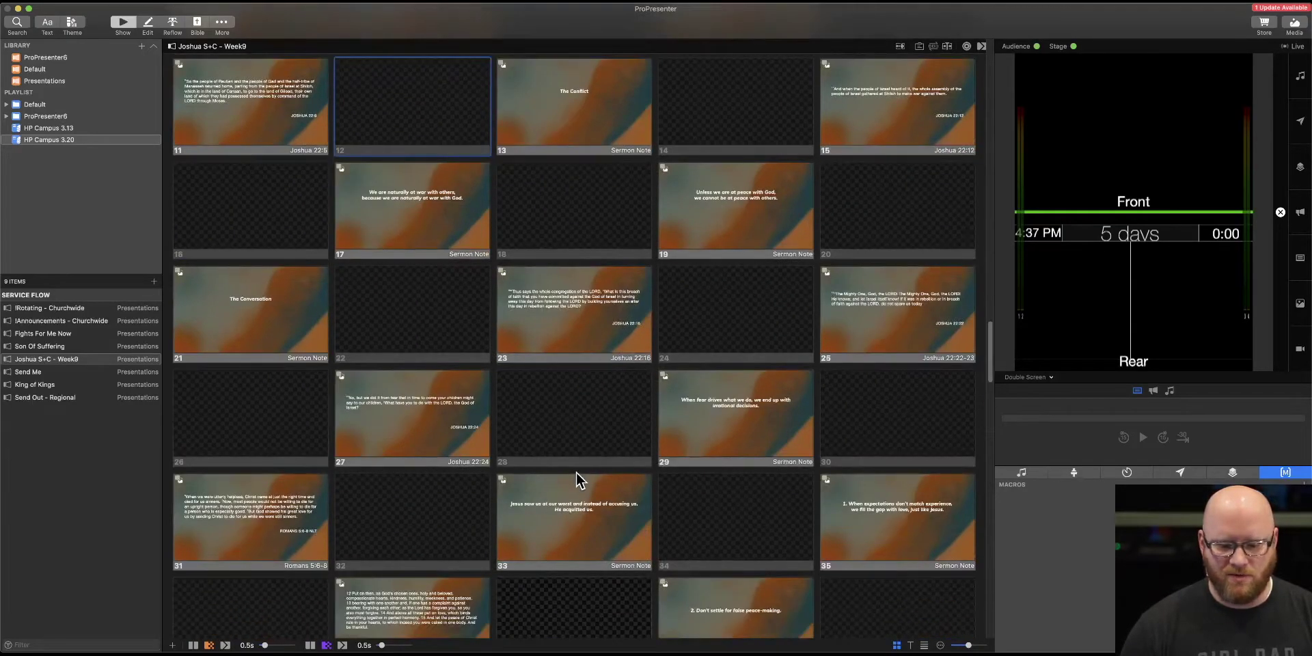
scroll(650, 545, down, 5)
right_click(629, 494)
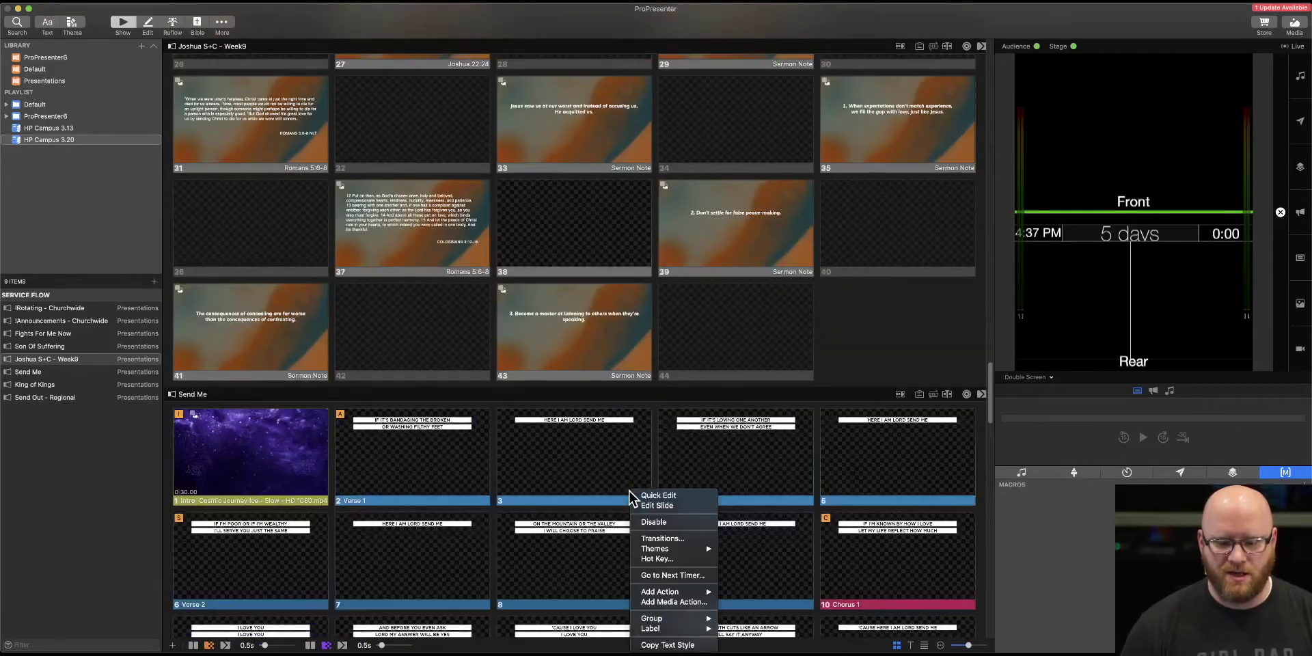
right_click(600, 289)
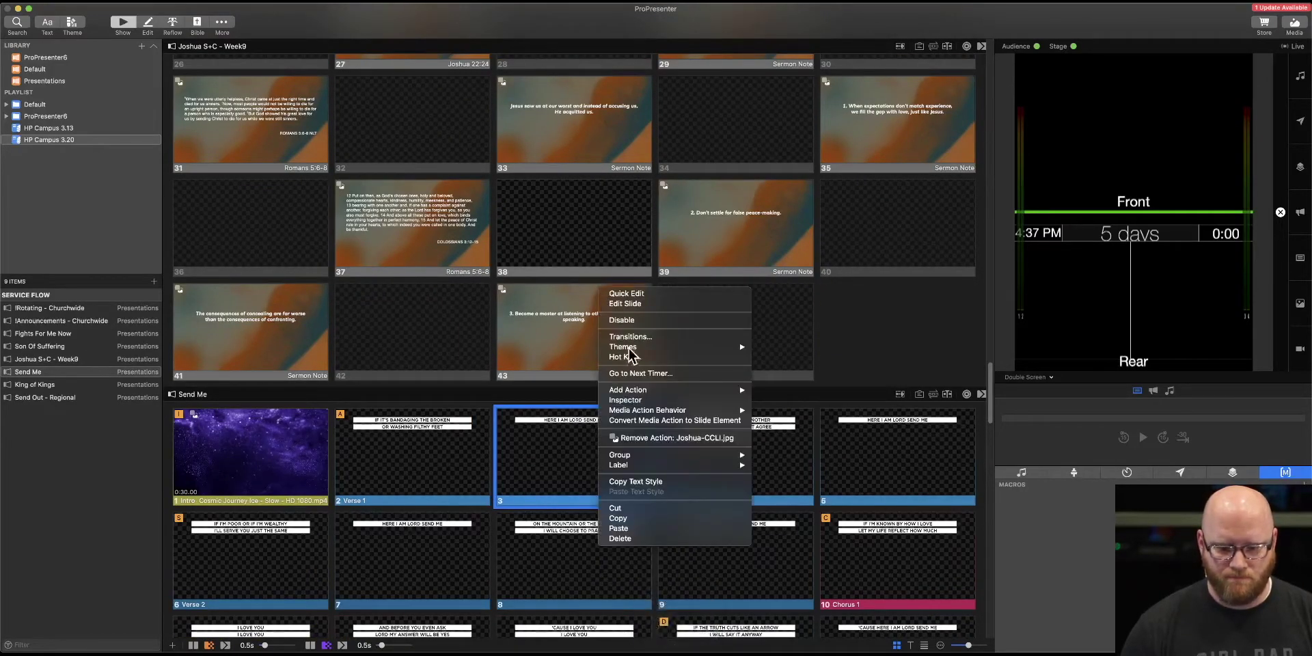
click(655, 529)
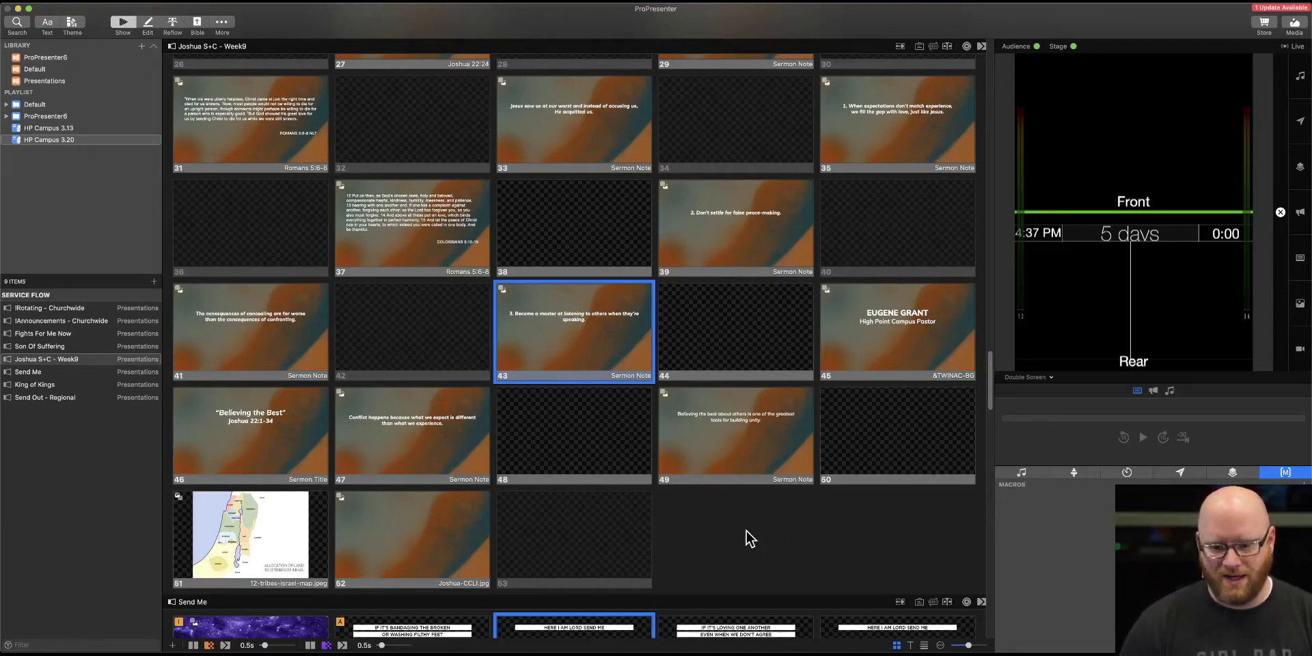
click(729, 514)
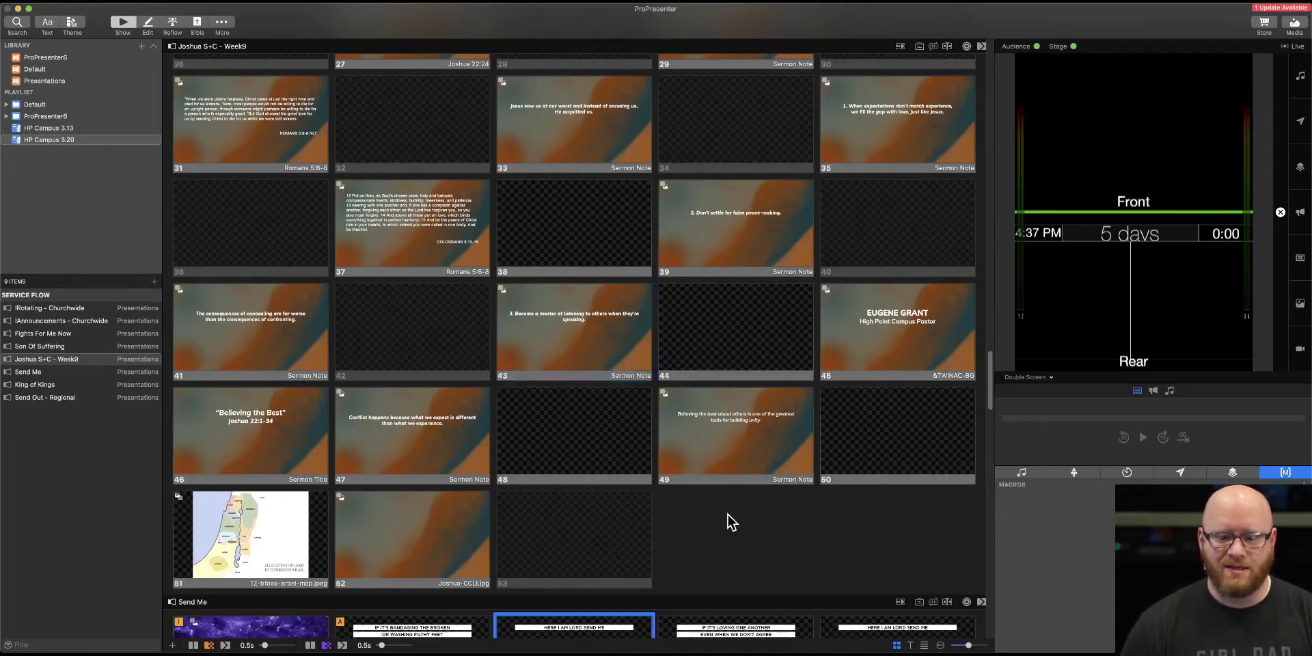
- Select slides 47 through 49 by extending the selection backward from slide 49, and clear the selection
click(750, 437)
key(shift+Left)
key(shift+Left)
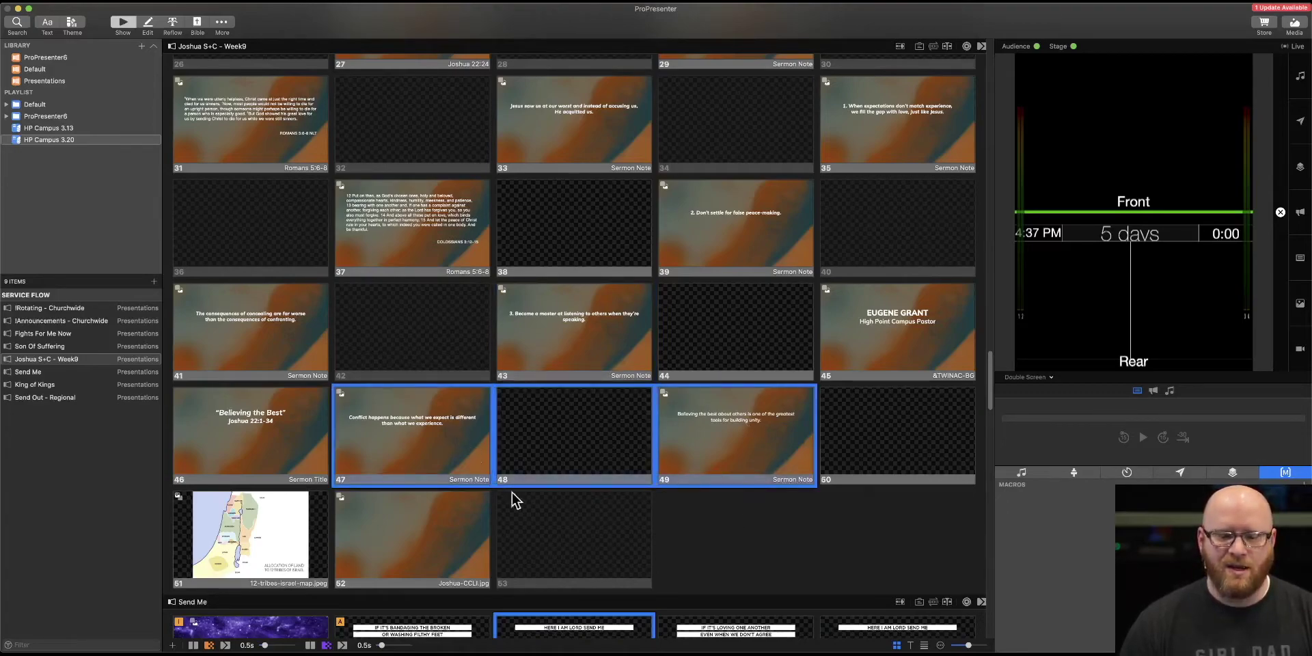
click(883, 544)
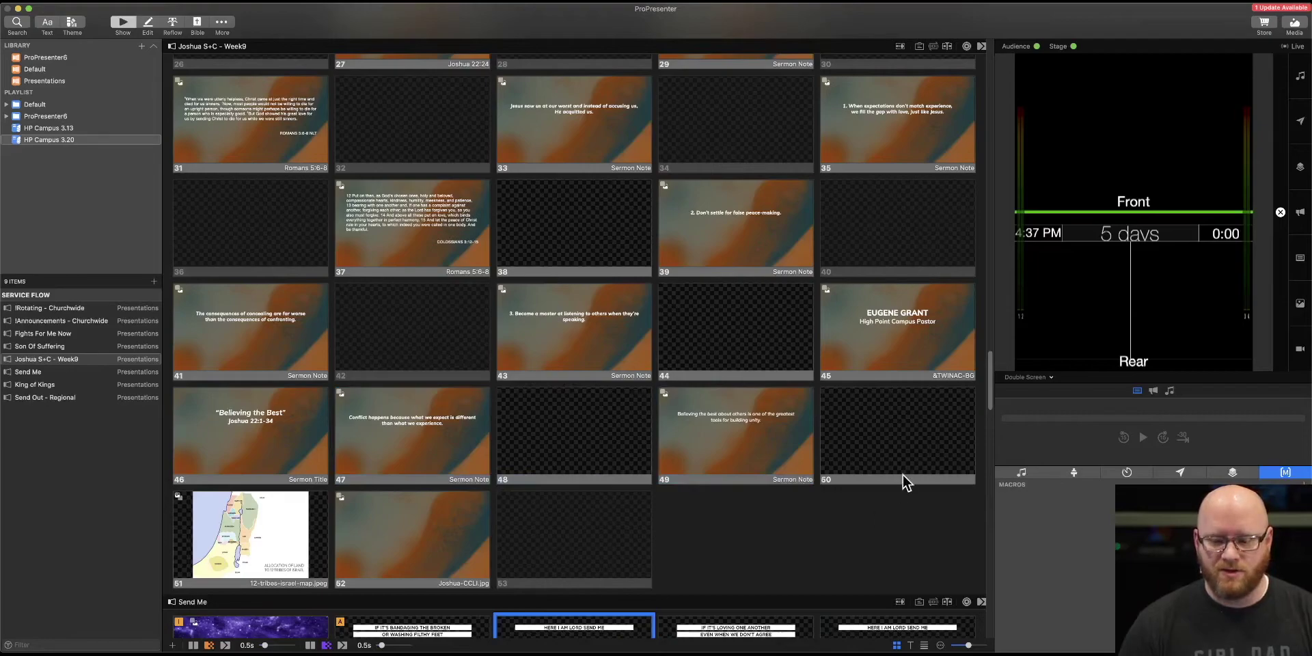
- Trigger blank slide 50, select the range of slides 36 through 50, and clear the selection
click(908, 450)
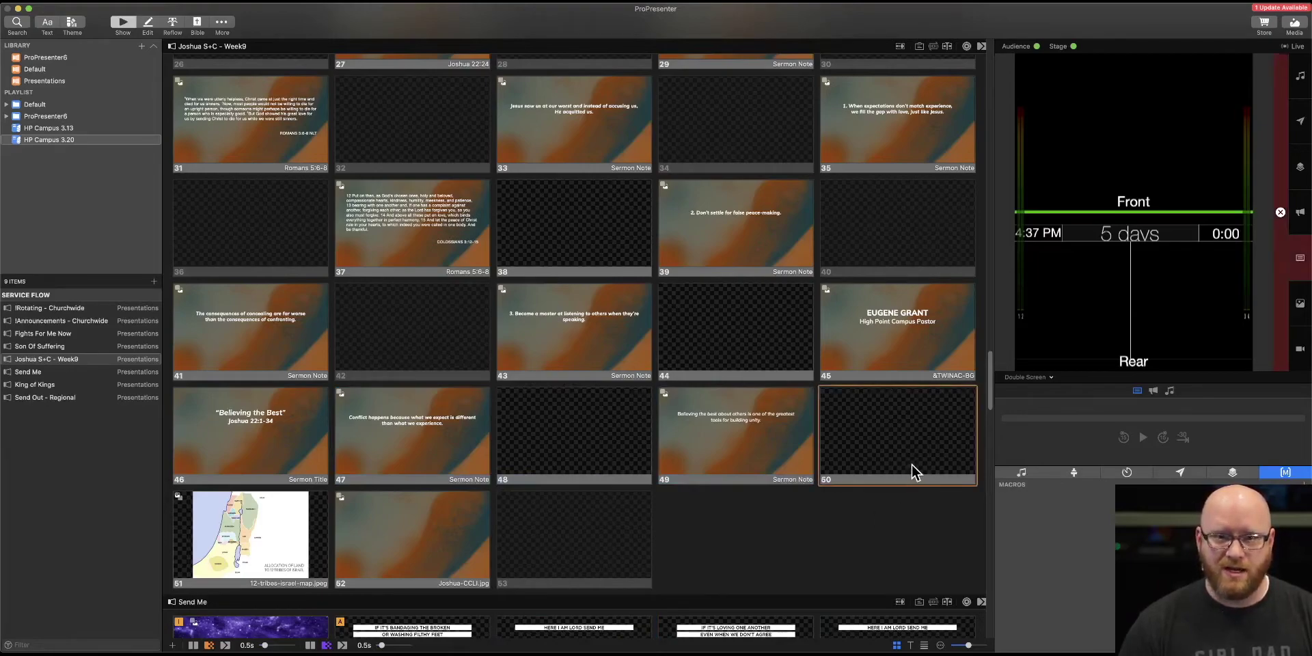
shift+click(287, 248)
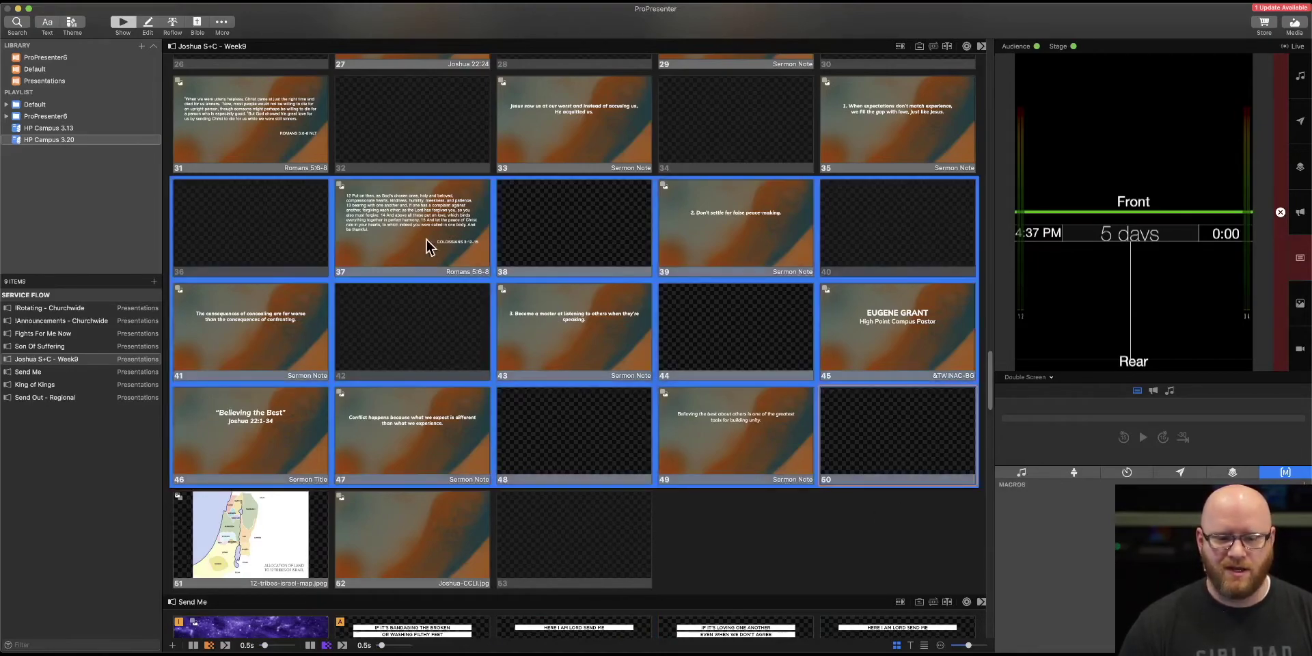
click(787, 527)
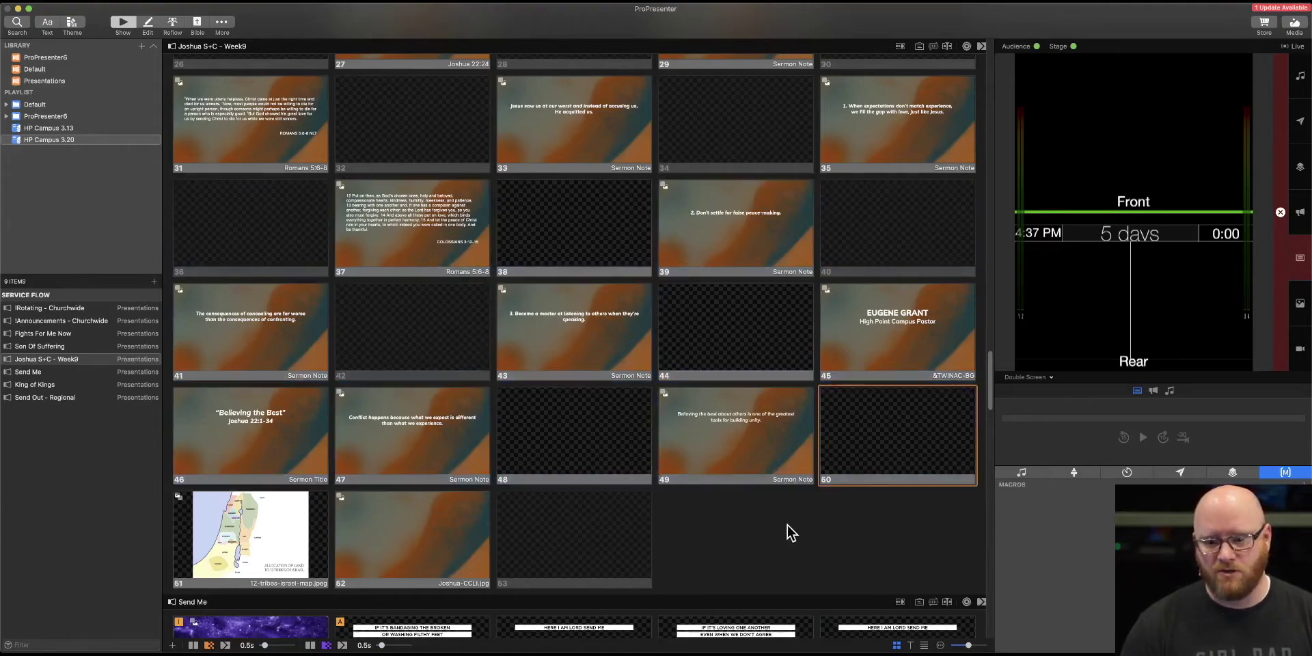
- Select a non-contiguous set of slides between 37 and 50, and clear the selection
mouse_move(878, 403)
mouse_down()
mouse_move(854, 235)
mouse_move(777, 224)
mouse_move(747, 274)
mouse_move(727, 433)
mouse_up()
mouse_move(604, 429)
mouse_down()
mouse_move(579, 400)
mouse_move(540, 217)
mouse_move(417, 221)
mouse_move(447, 313)
mouse_up()
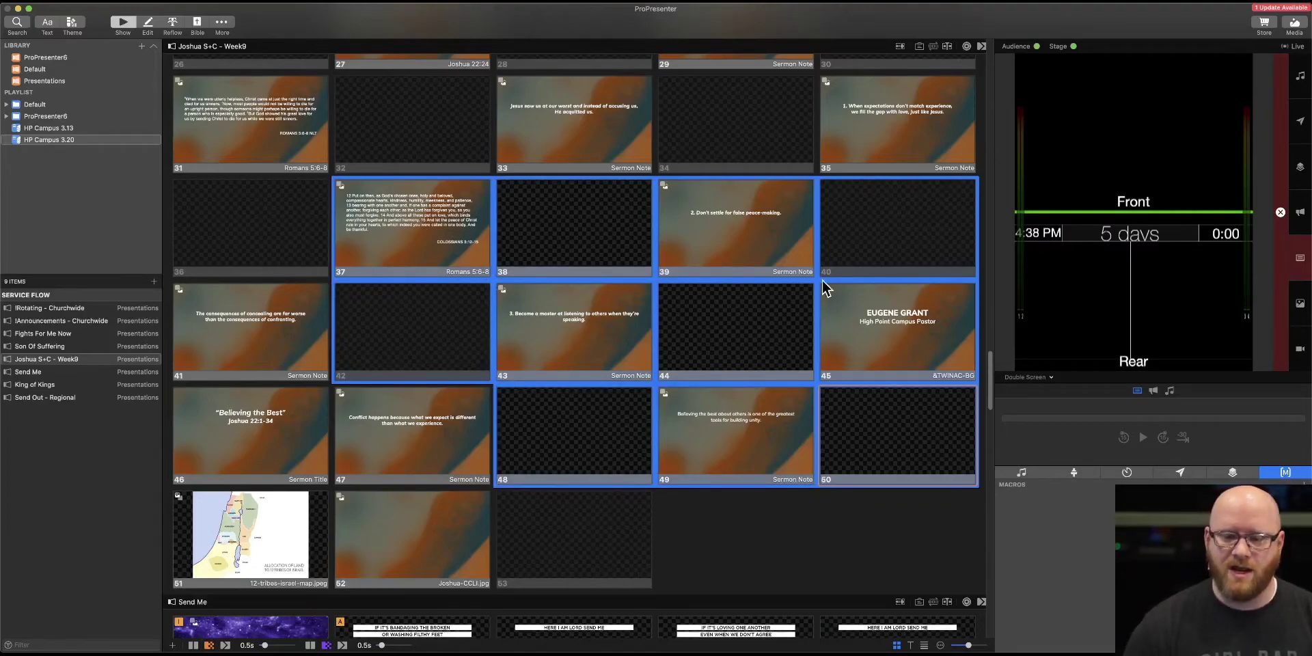
click(790, 550)
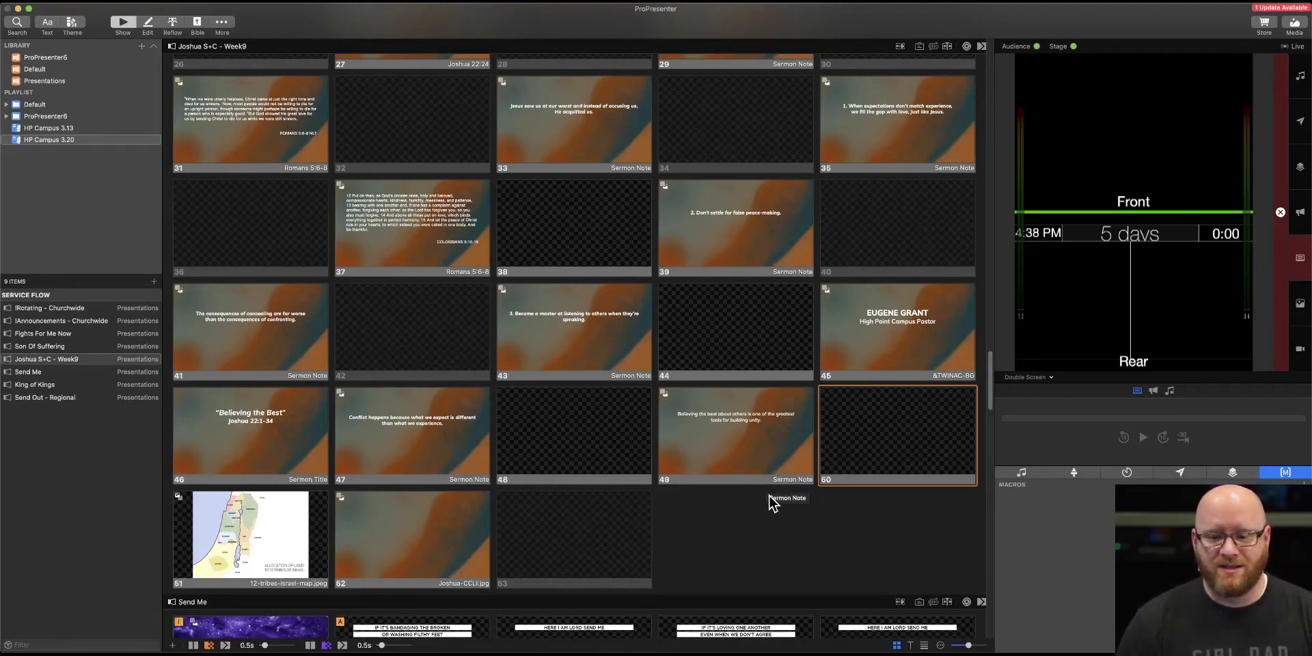
right_click(731, 427)
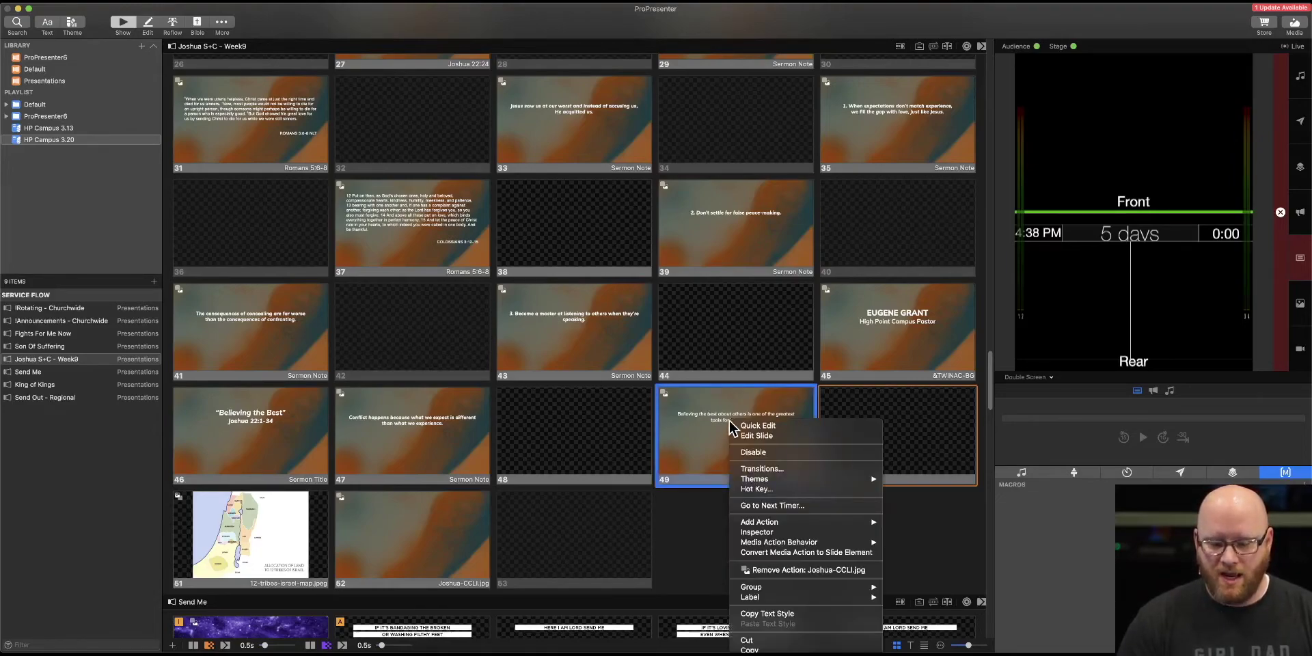
right_click(572, 124)
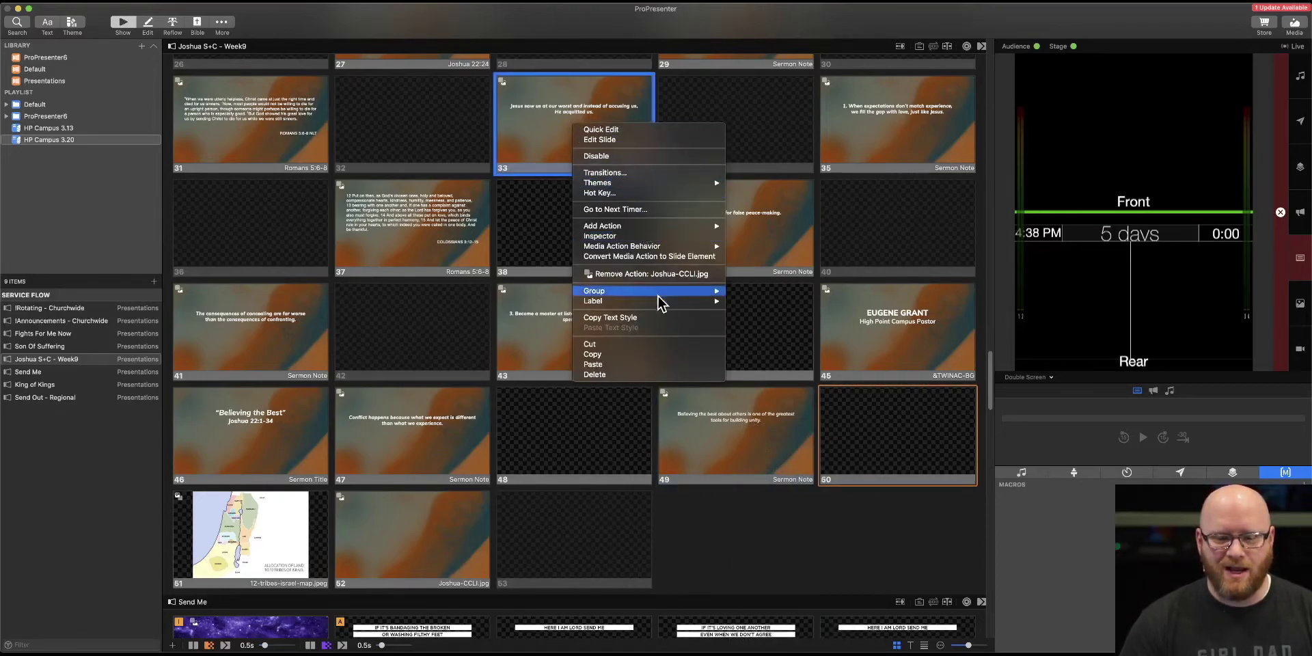
mouse_move(662, 307)
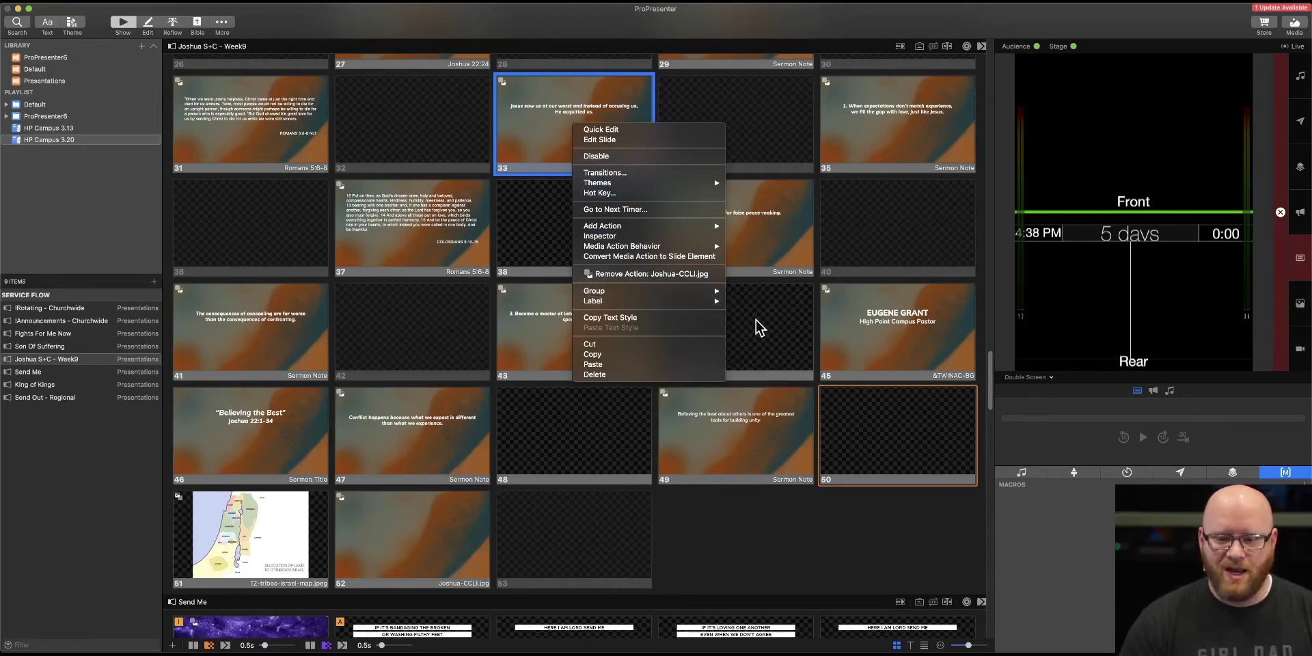
click(763, 301)
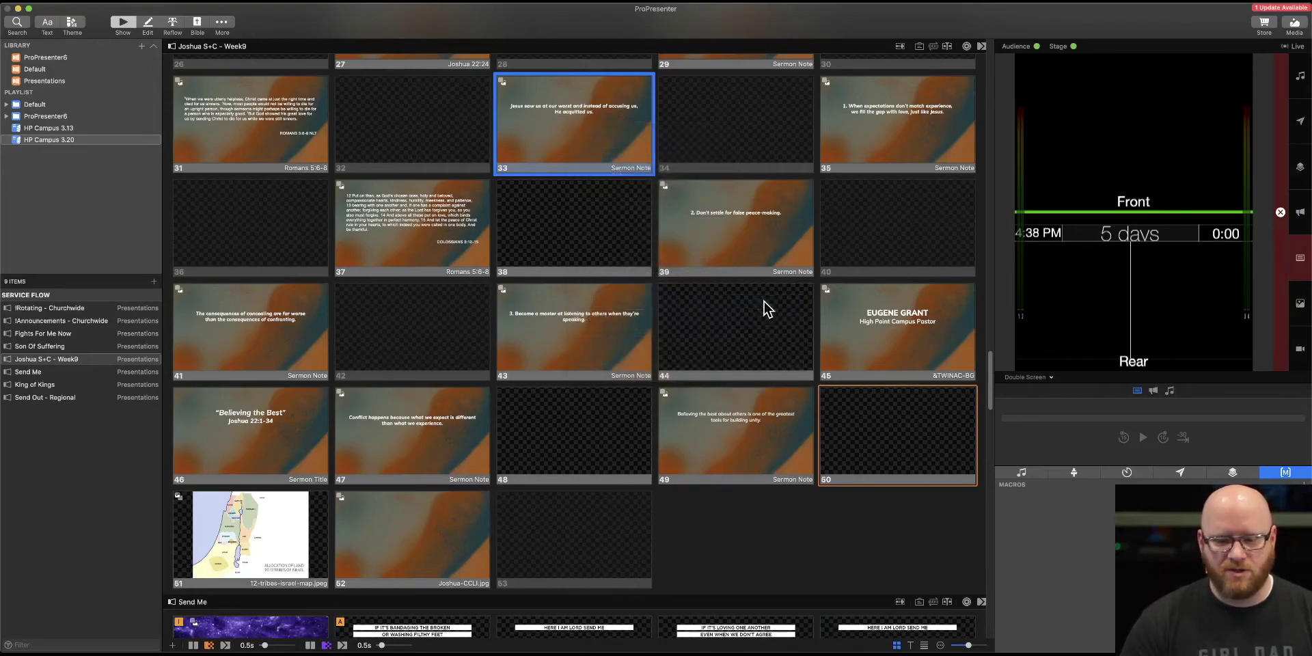
- Rename the label of slide 33 to "Happy Note"
click(622, 170)
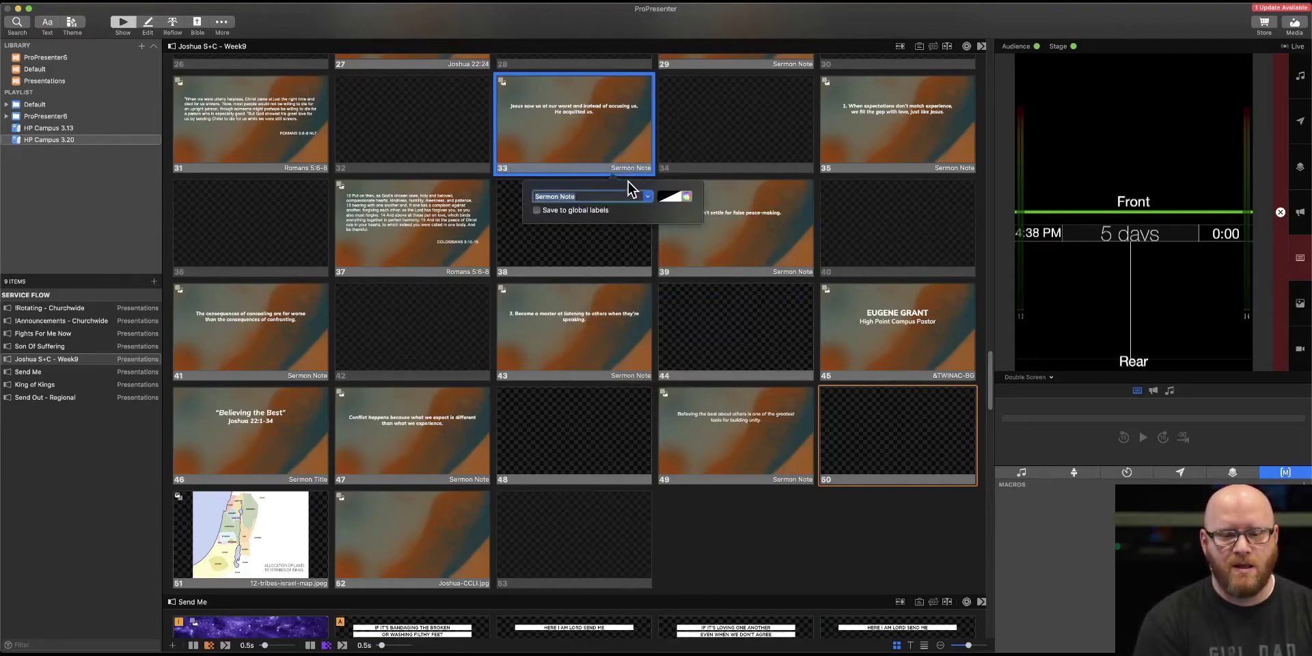
text(Ha)
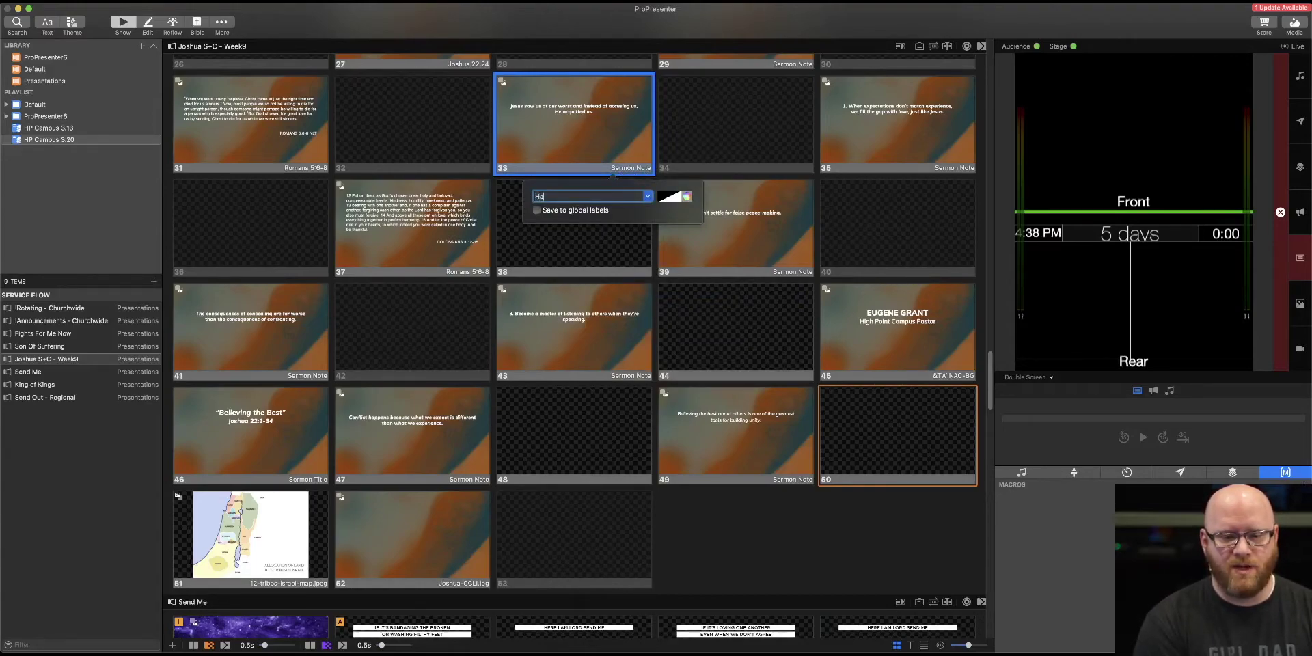
text(ppy Note)
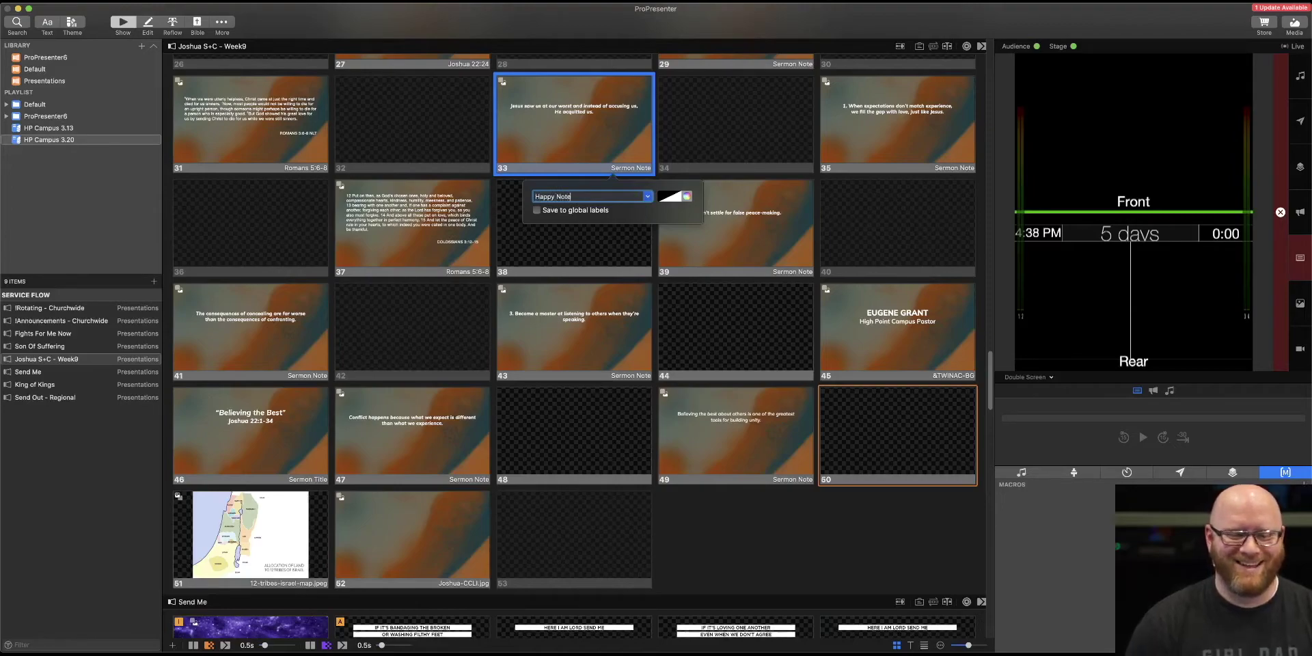
key(Return)
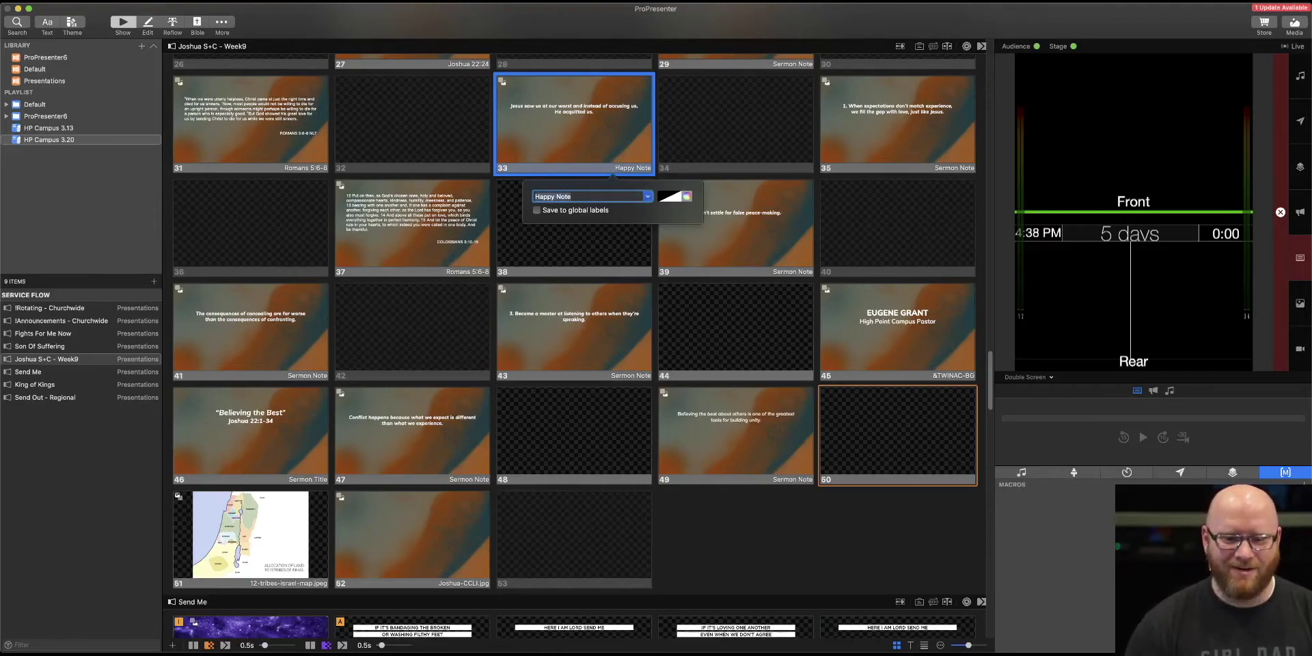
- Set the color of slide 33's Happy Note label to magenta and close the label editor
click(673, 197)
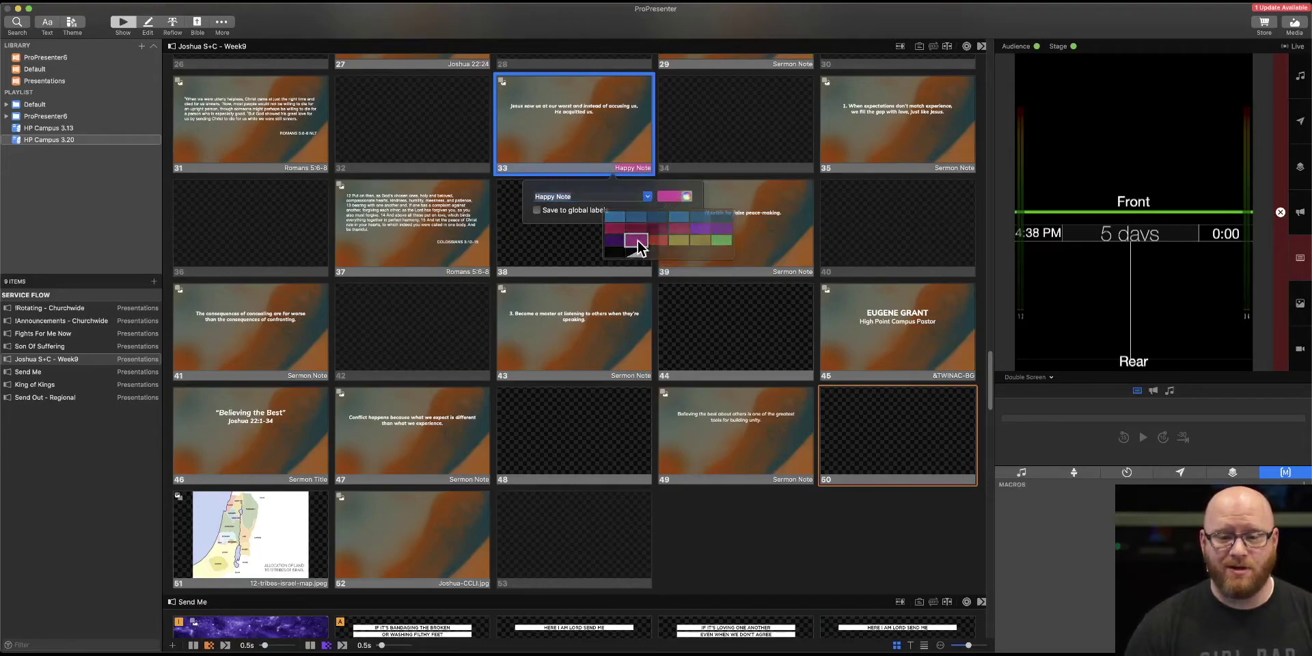
click(638, 240)
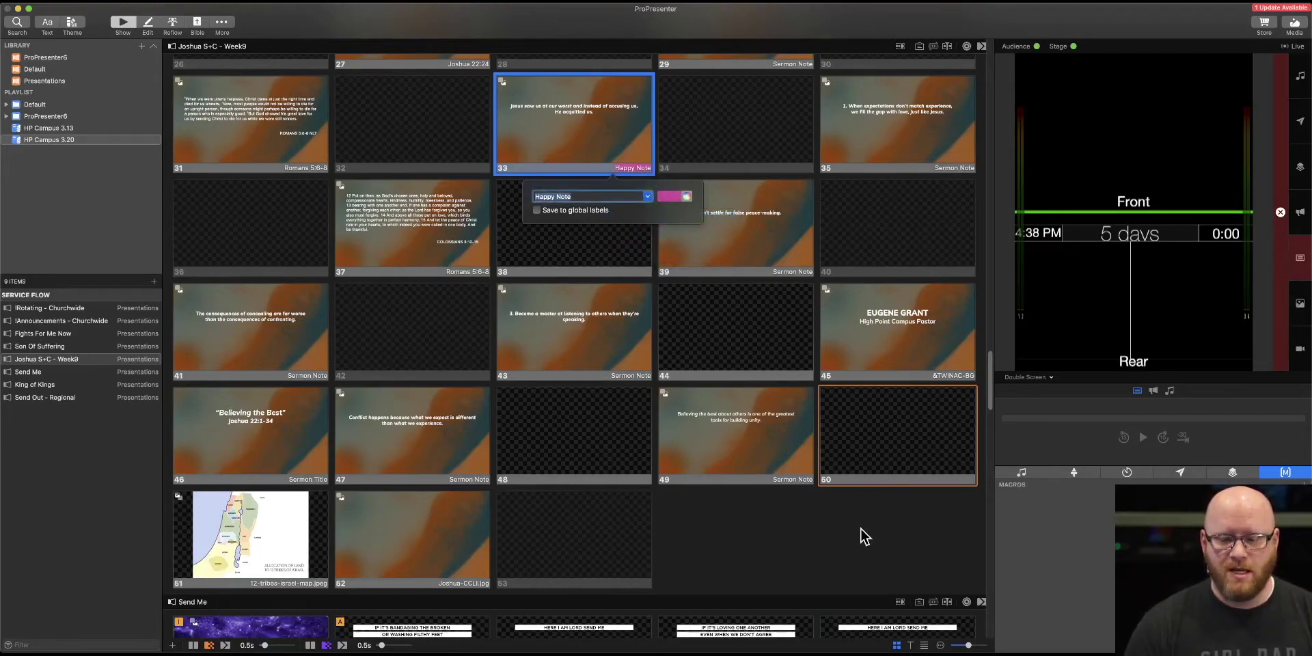
click(616, 260)
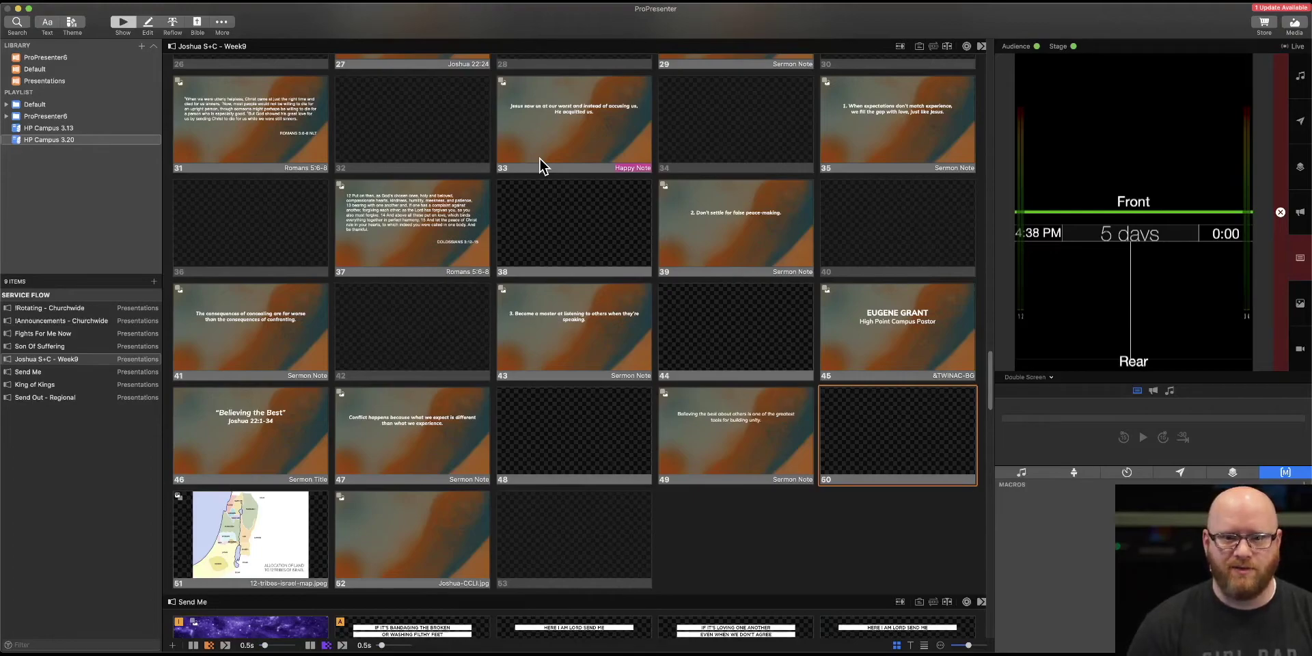
- Open the inspector for slide 33's Joshua-CCLI.jpg background and review its file path, scaling and duration properties
right_click(552, 135)
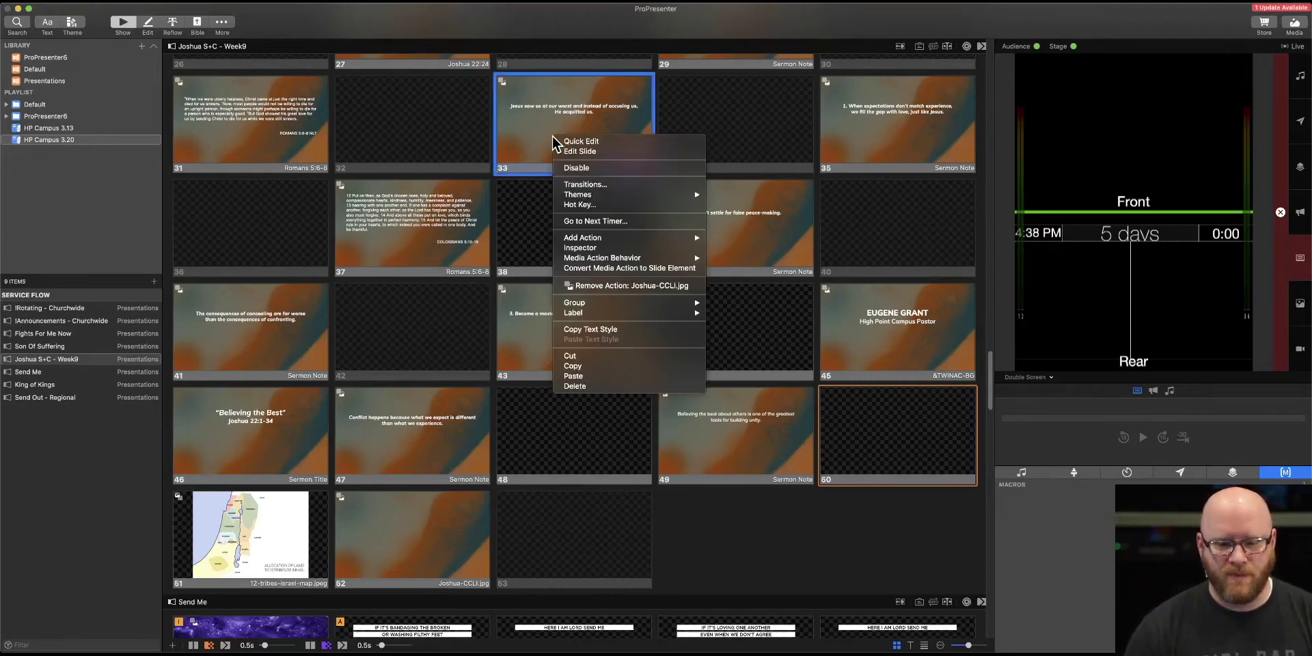
mouse_move(635, 309)
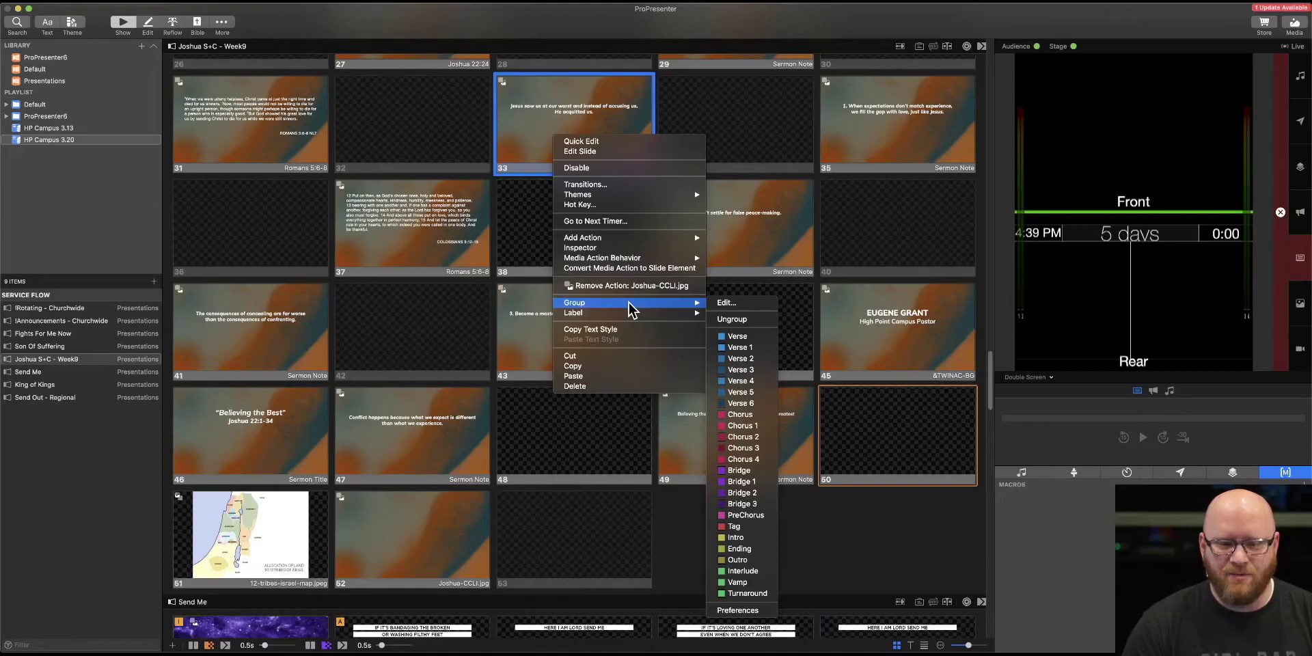
click(583, 249)
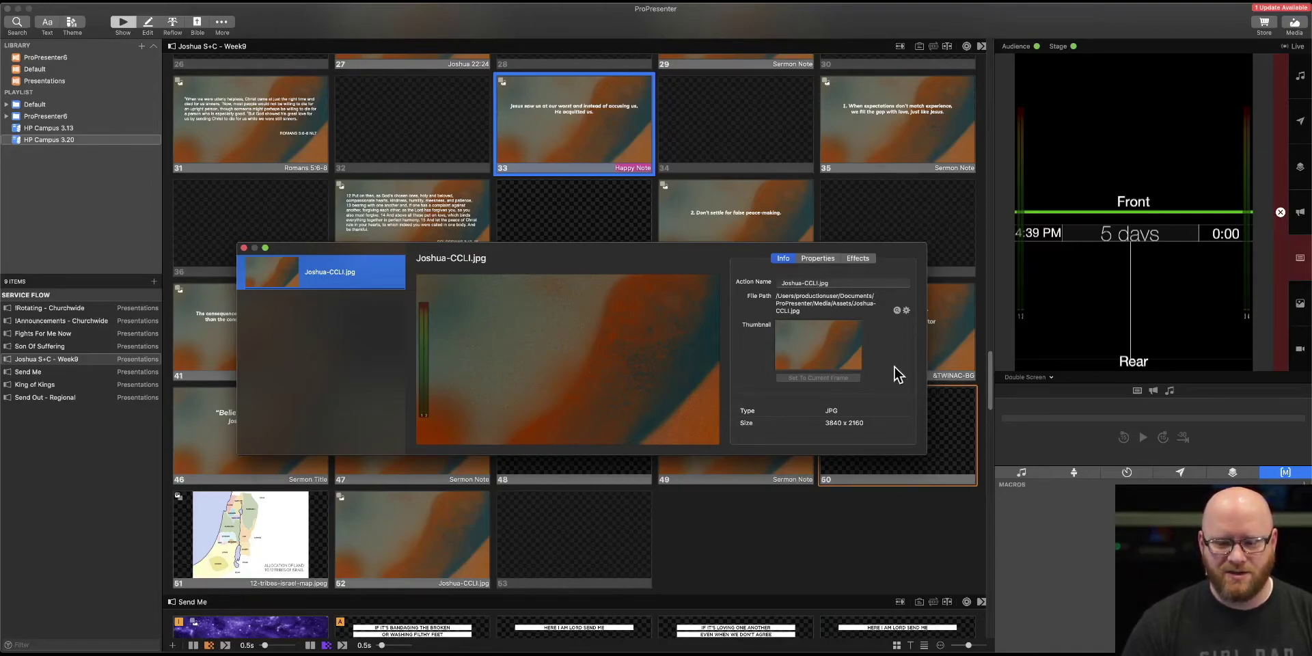
drag(778, 295, 830, 316)
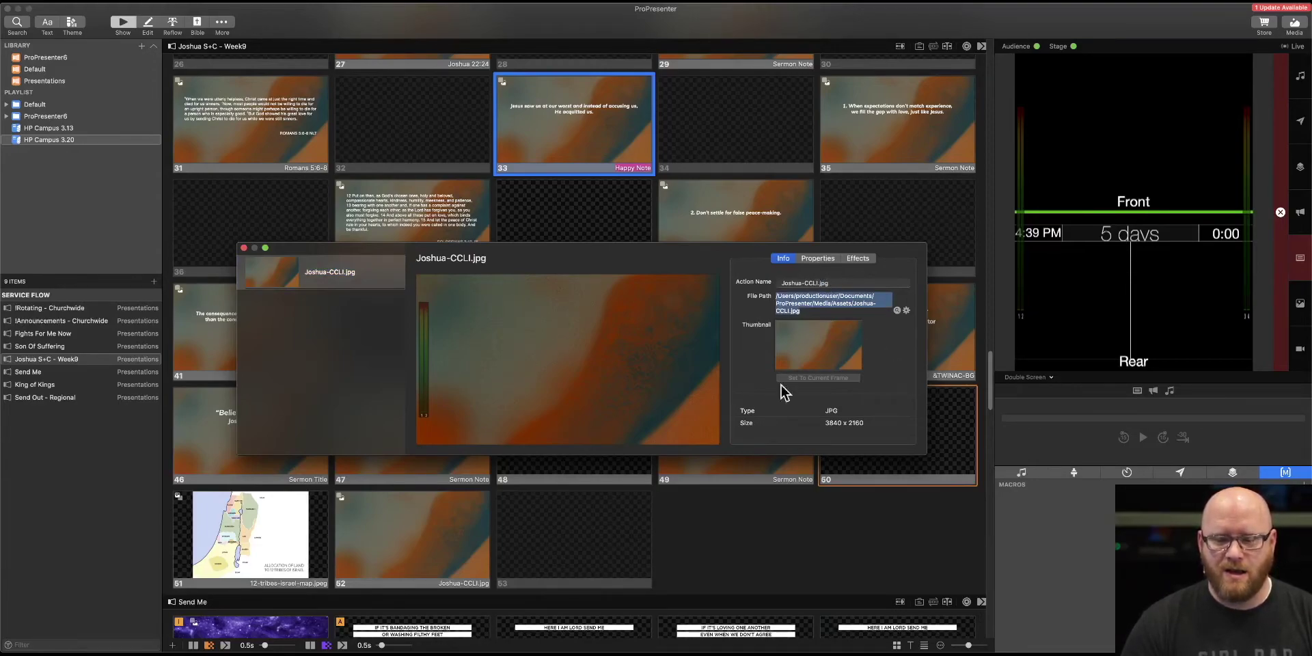
click(819, 262)
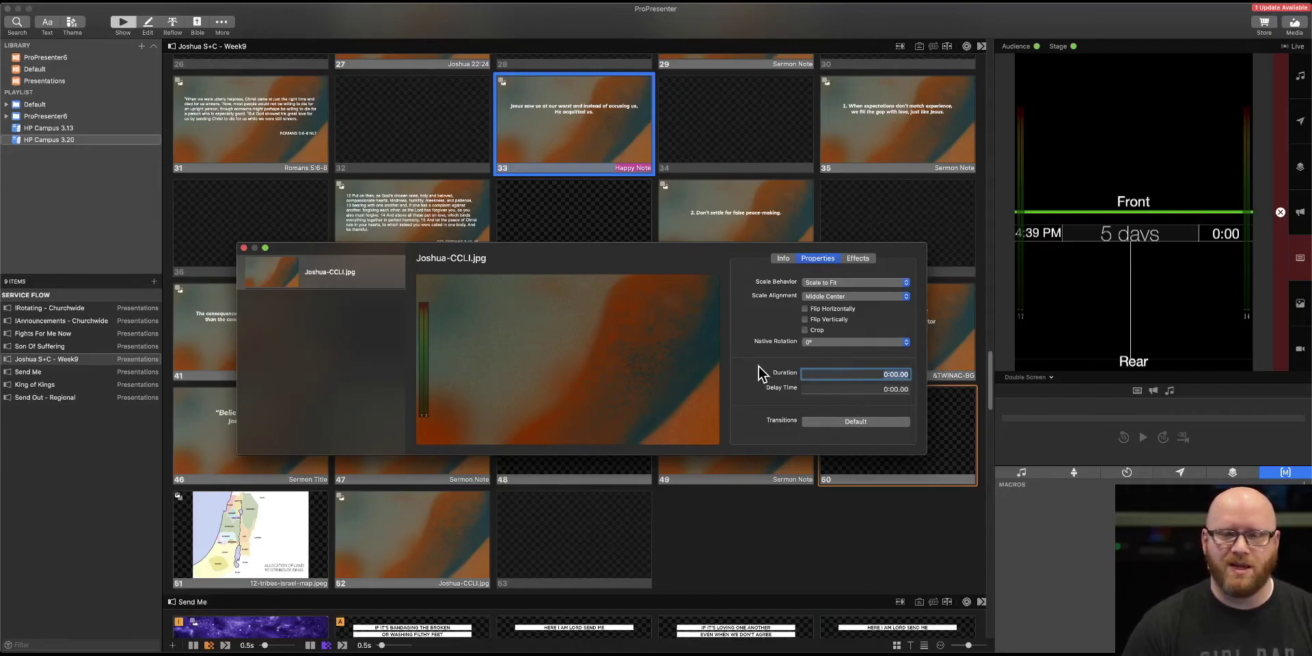
- Add a Color Filter effect with a blue blend color to slide 33's background and show the slide live
click(858, 259)
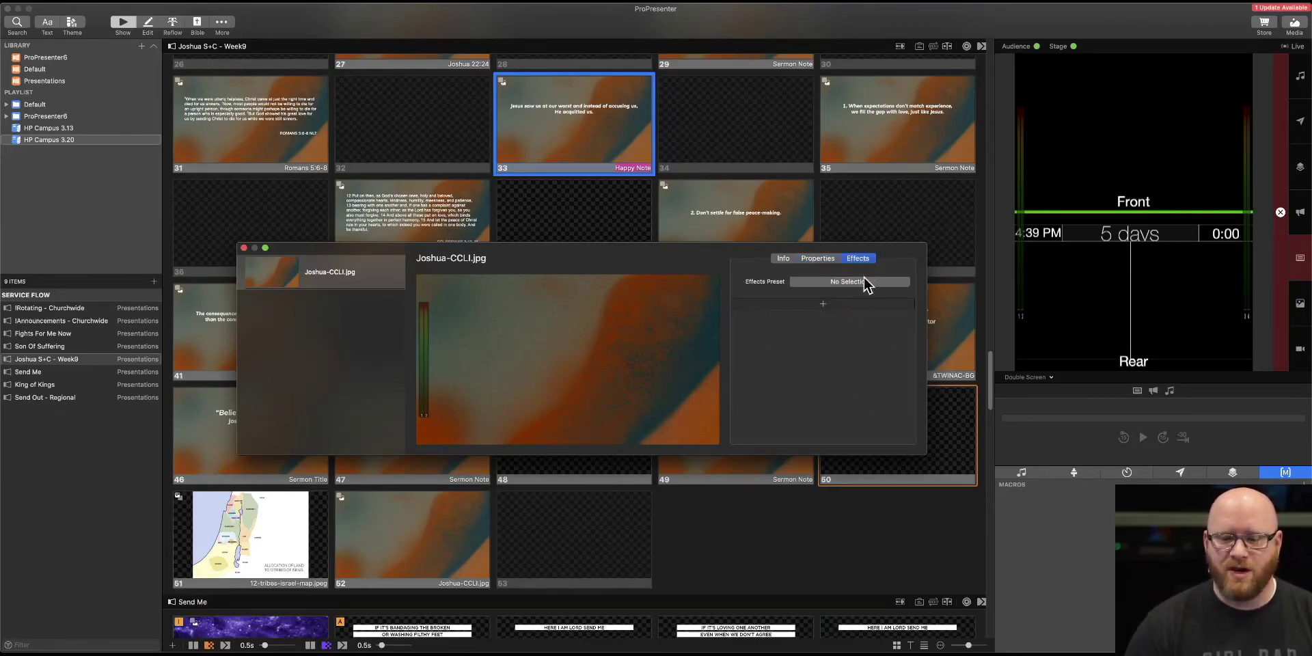
click(830, 281)
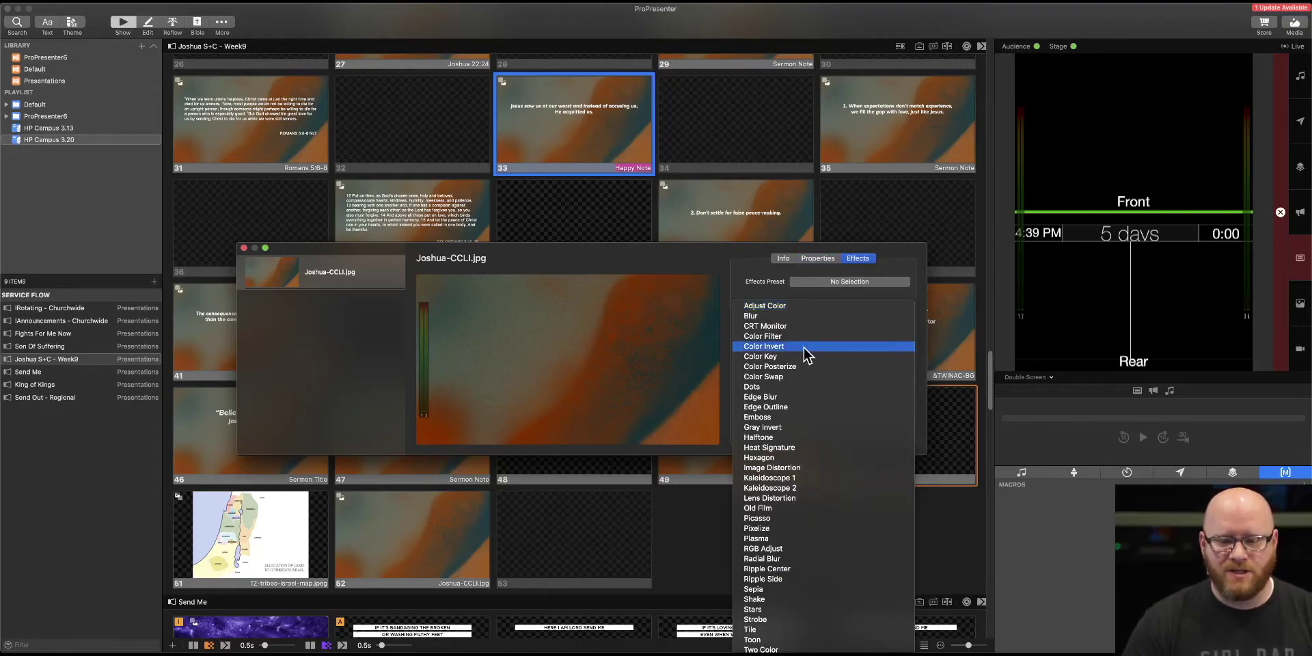
click(768, 339)
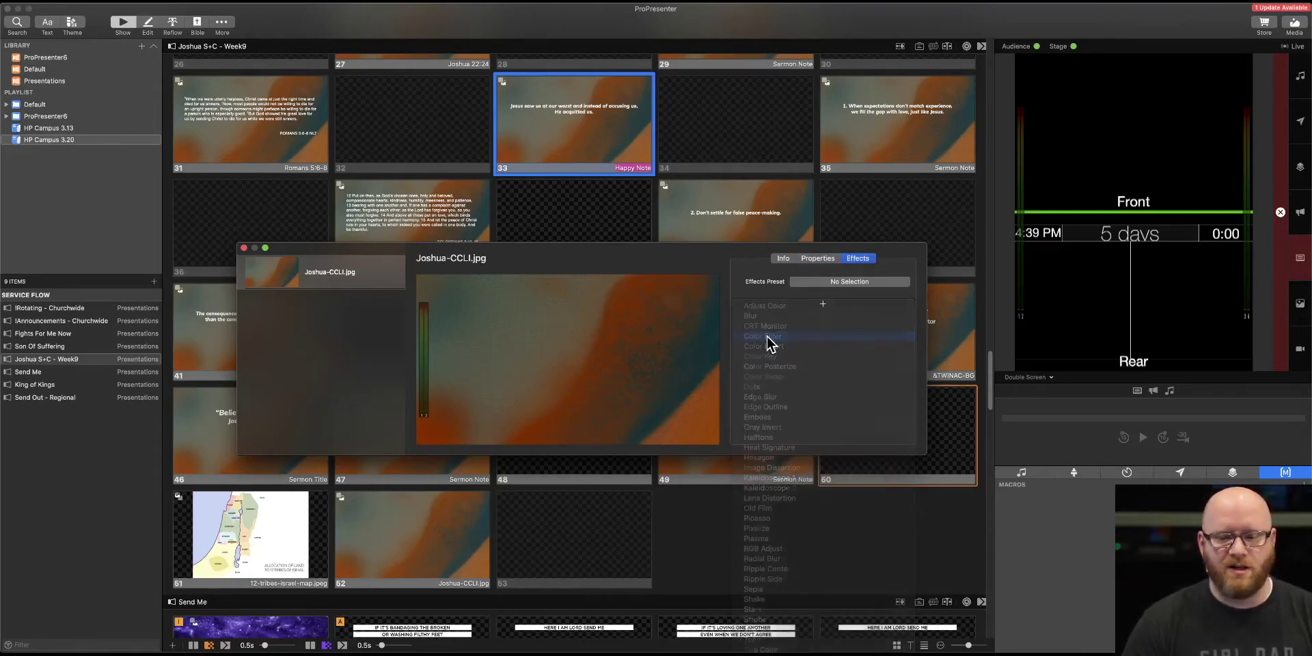
click(808, 321)
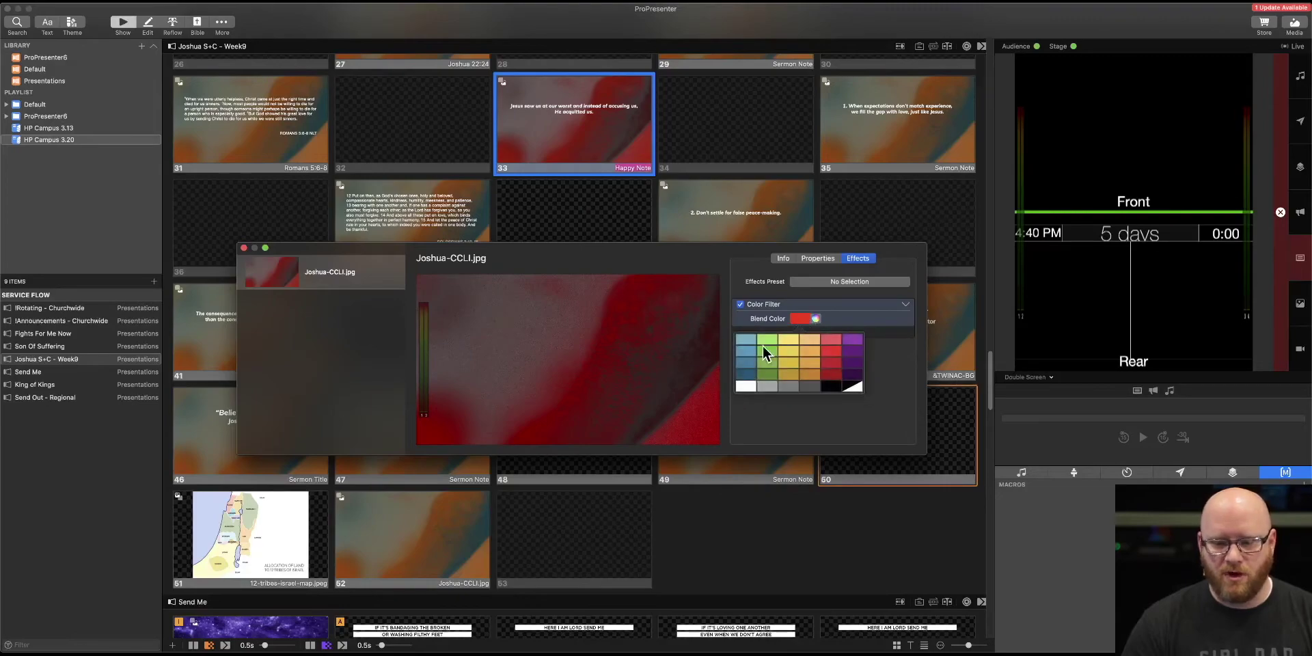
click(752, 359)
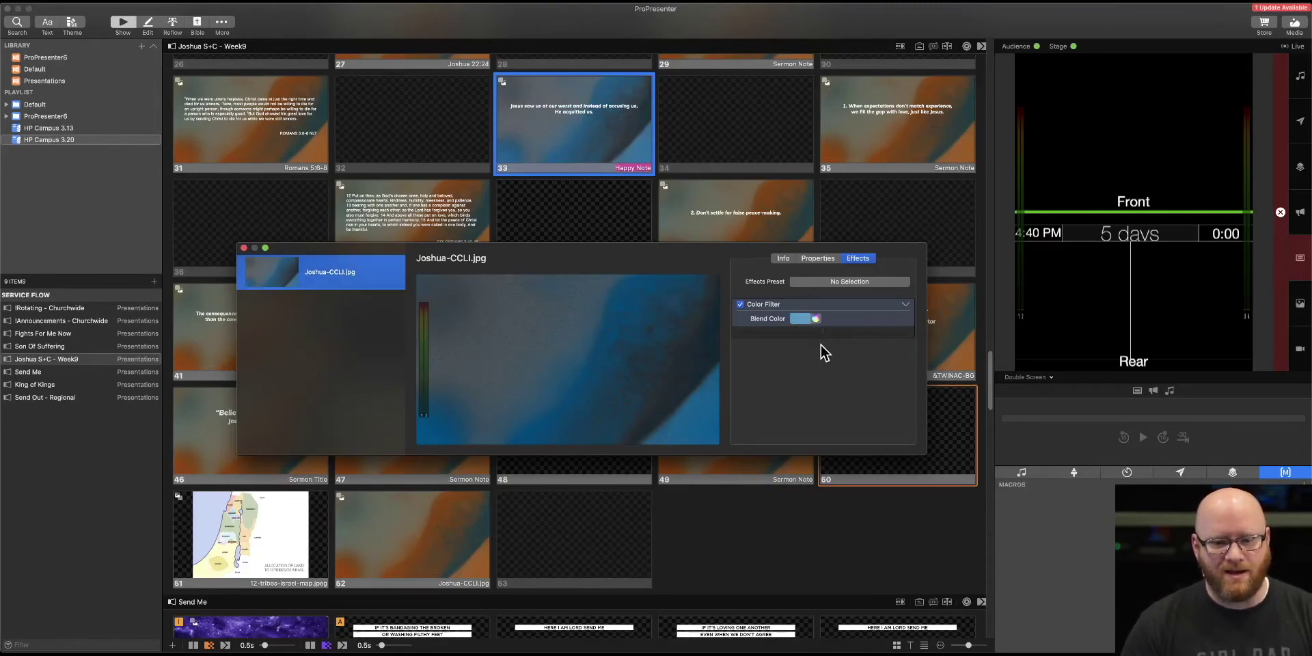
click(244, 250)
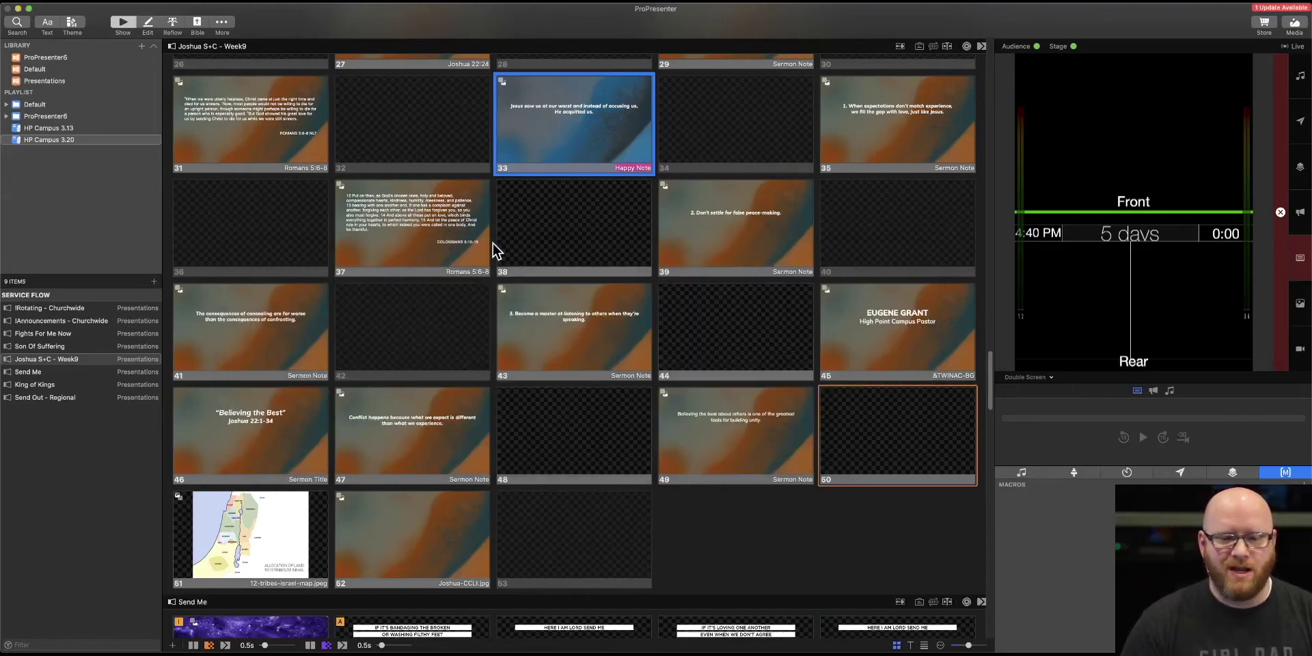
click(563, 117)
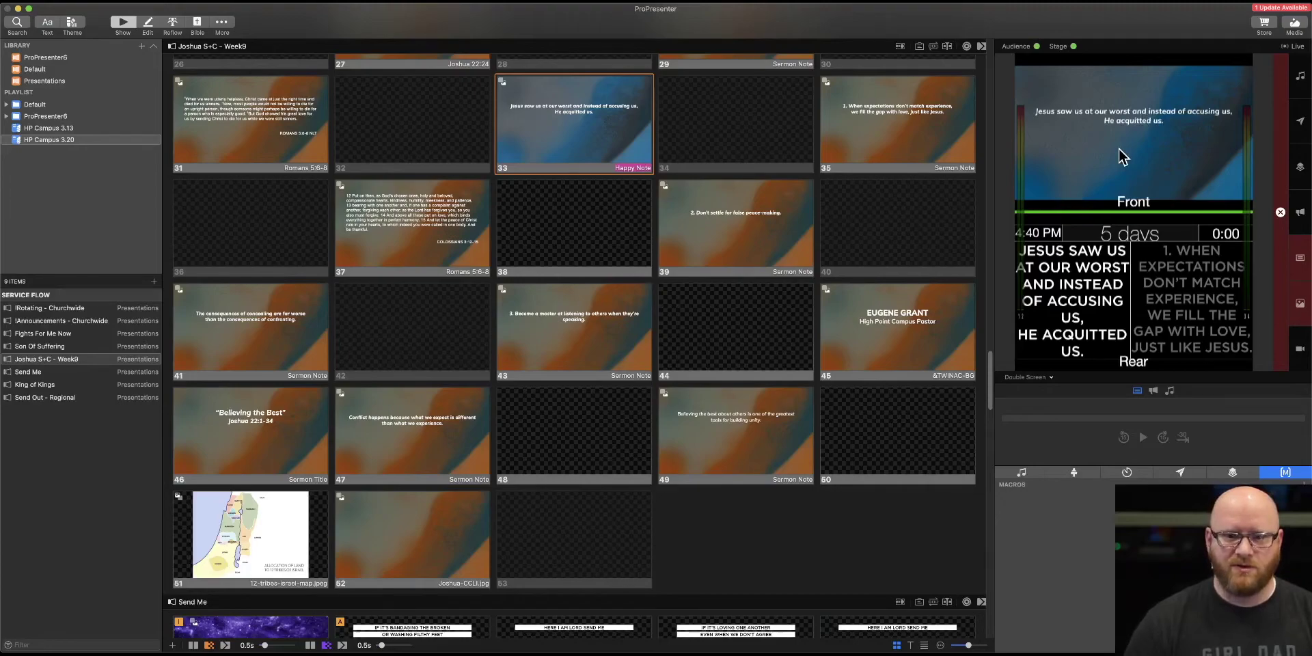
- Clear slide 33 and its background from the live output, and open the slide's options
click(1283, 180)
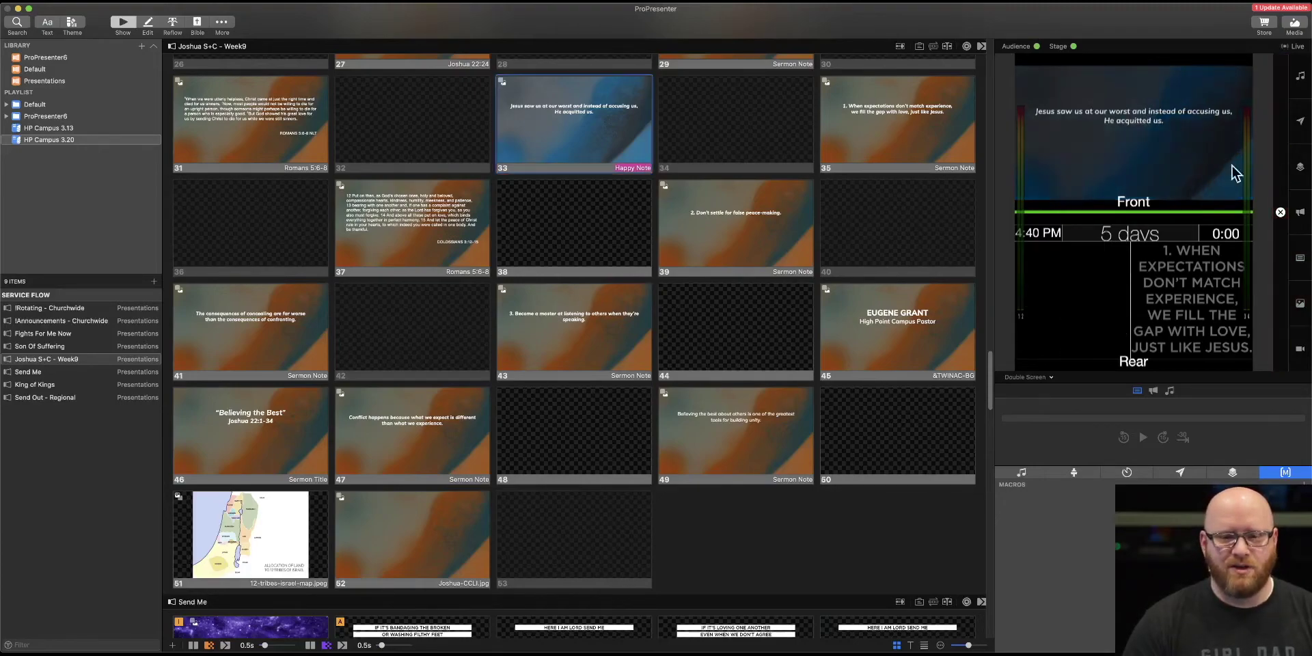
right_click(562, 123)
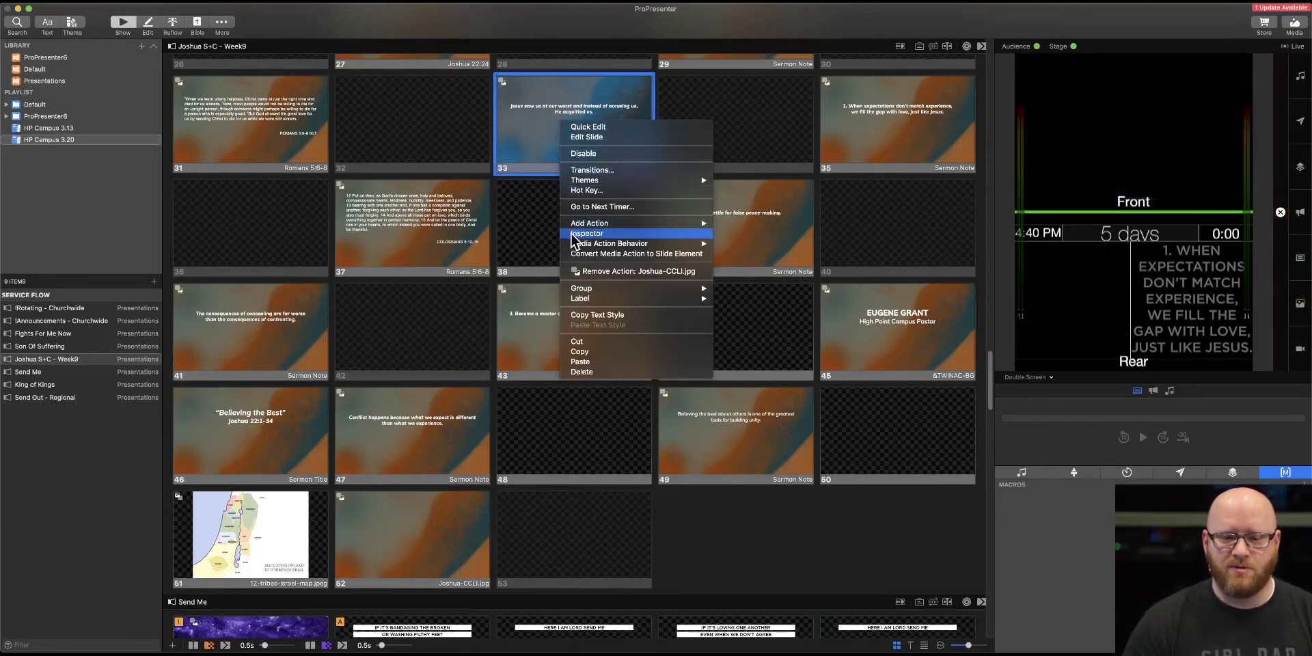
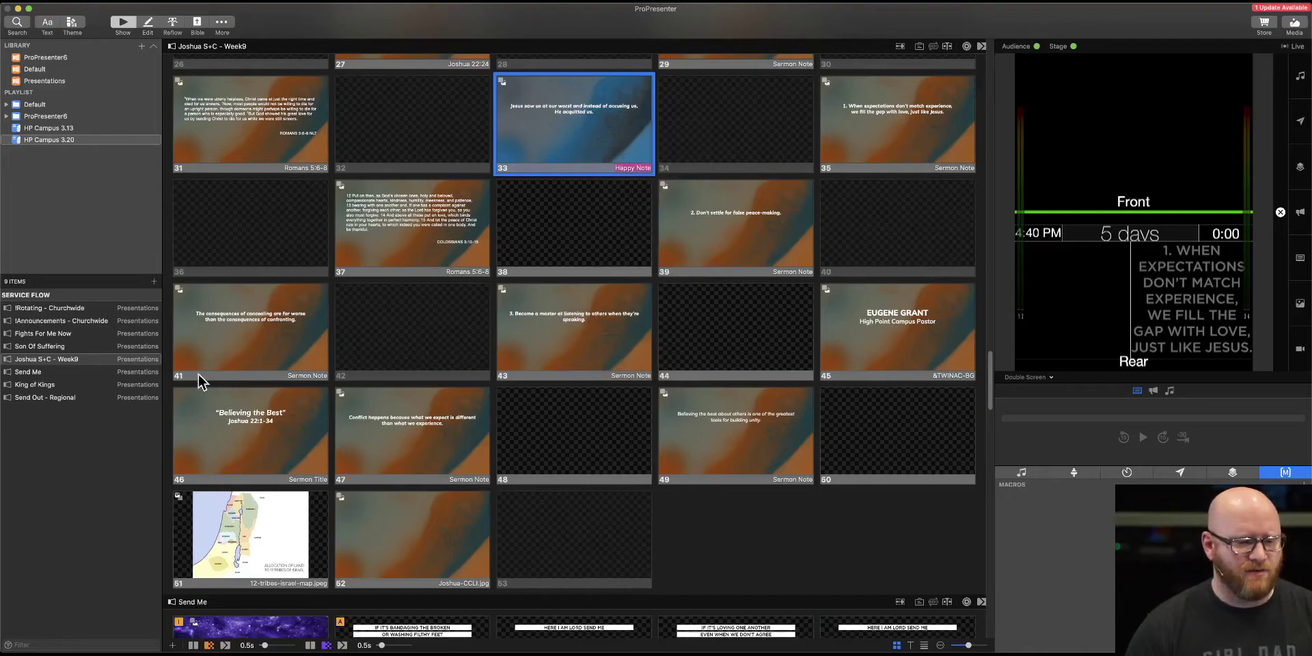
- Show the Send Me presentation's intro slide and its first Verse 1 slide live, and return the output to the intro slide
scroll(321, 588, down, 2)
scroll(318, 580, down, 6)
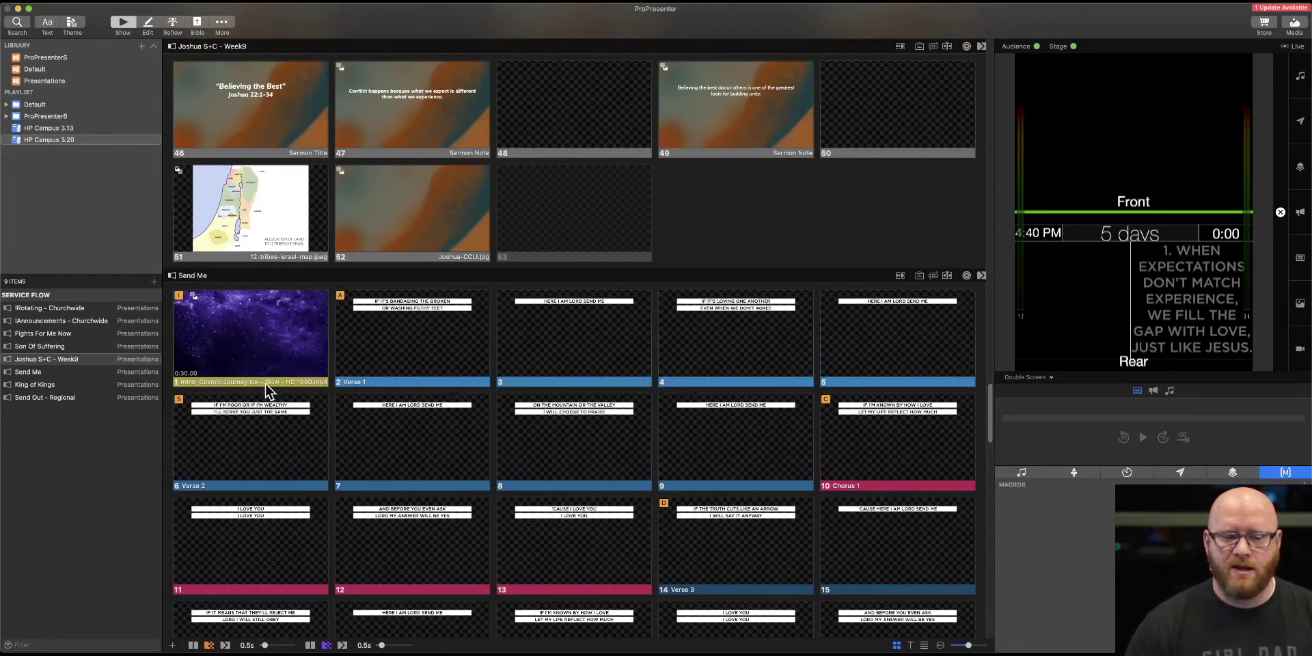
click(265, 382)
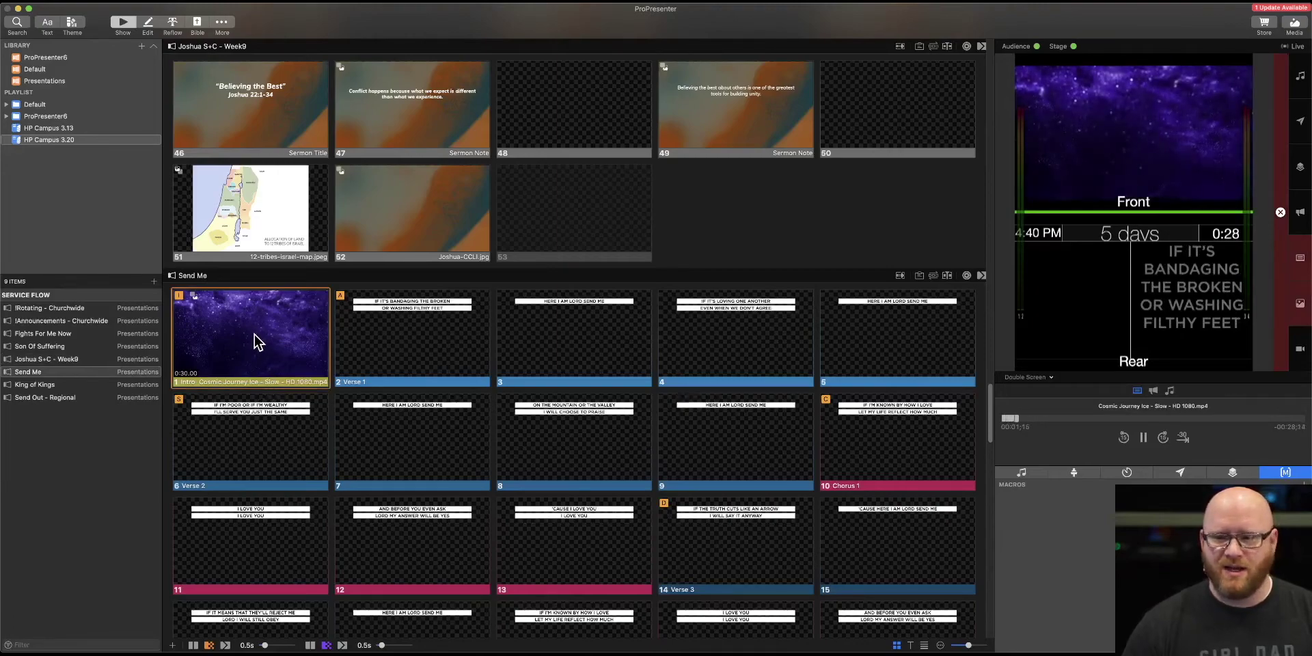
click(400, 340)
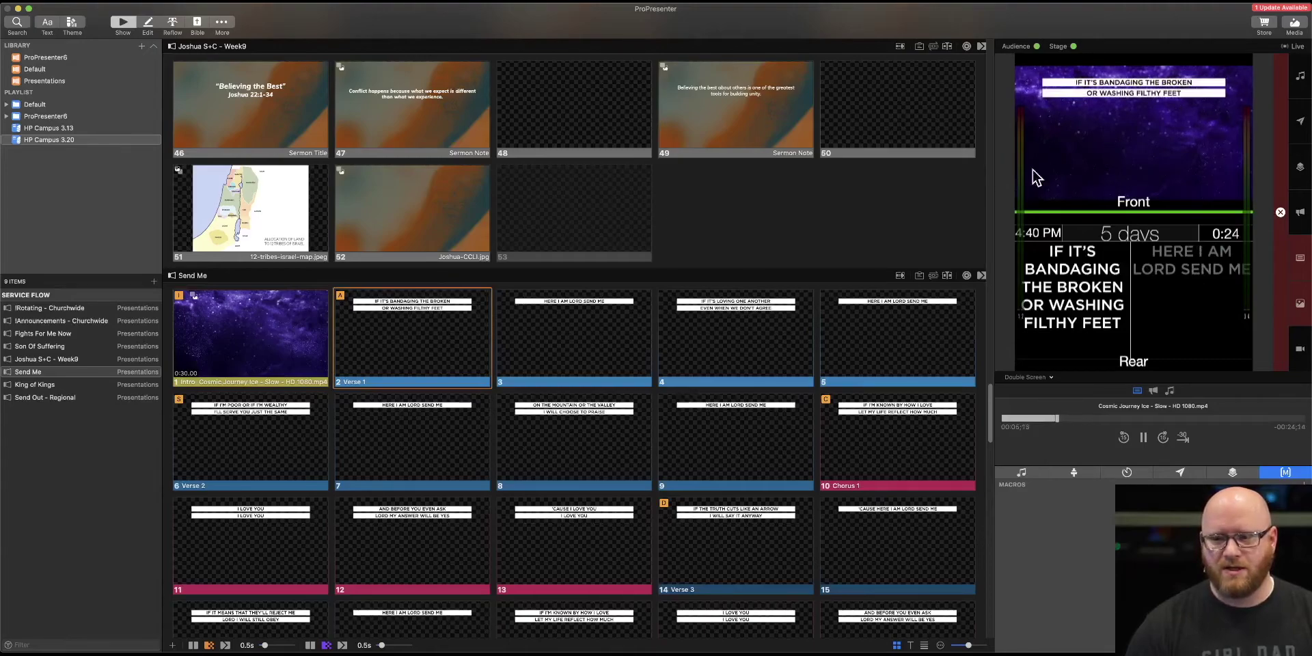
click(277, 322)
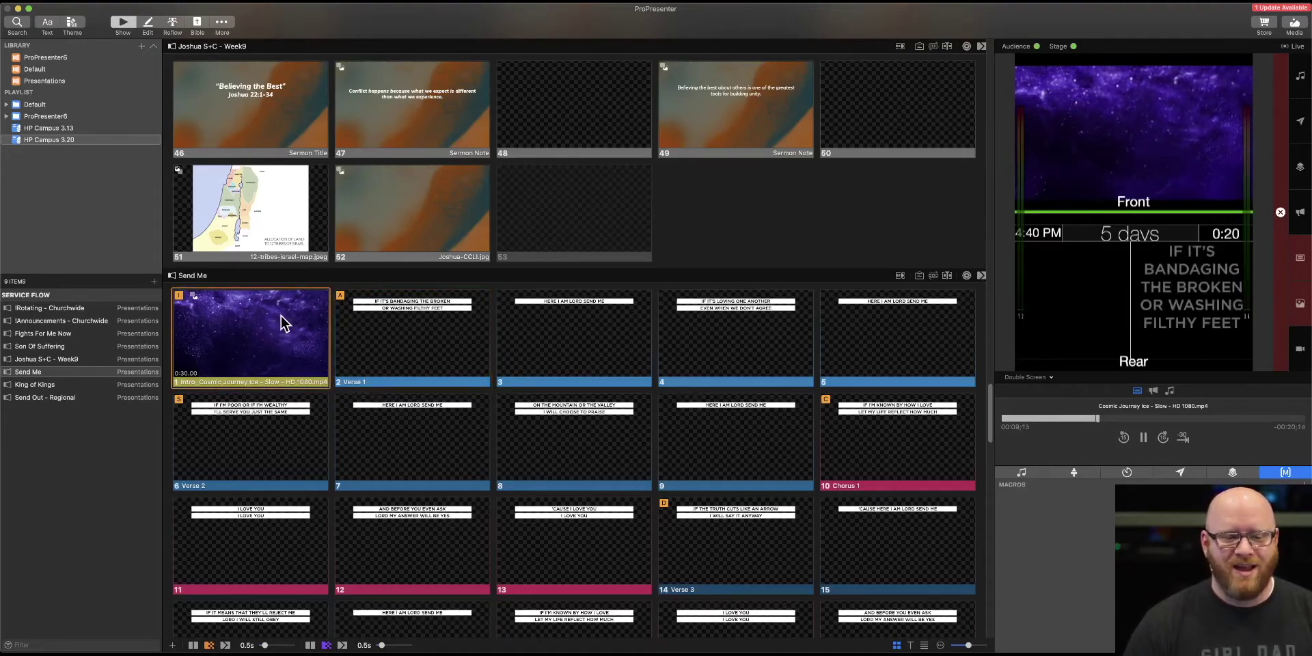
- Open the inspector for the Send Me intro slide's video and review its playback behavior options, switching Soft Loop on and back off
right_click(281, 314)
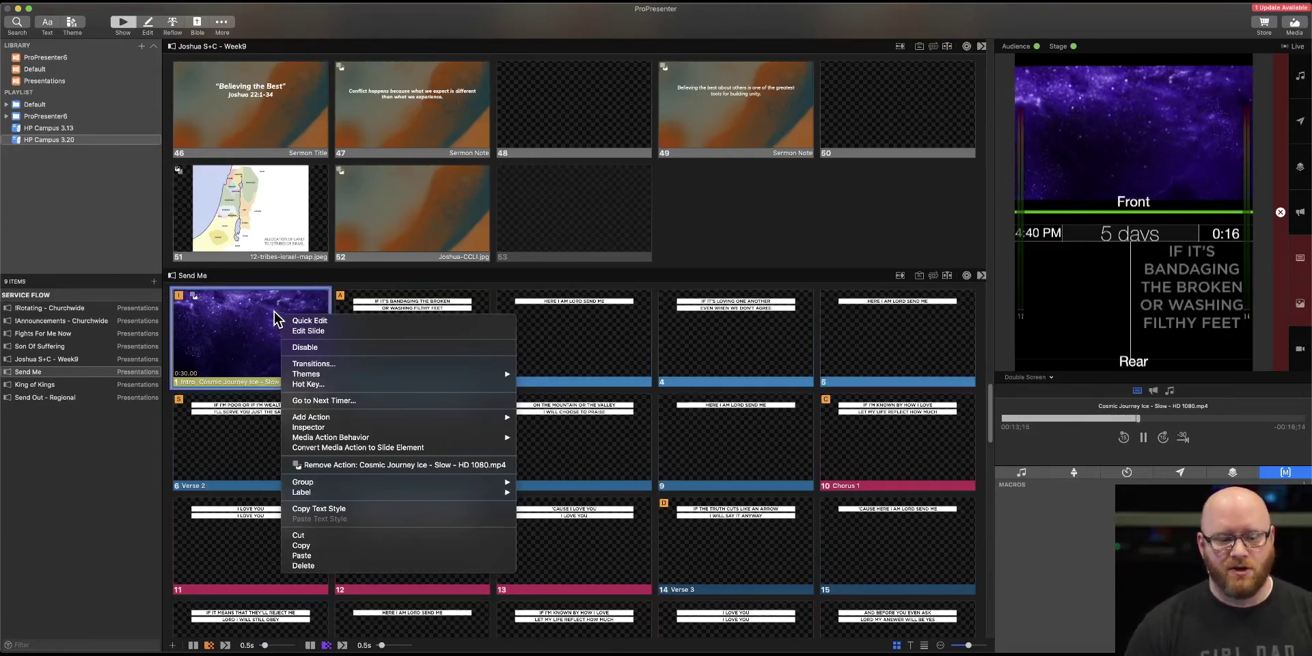
click(310, 427)
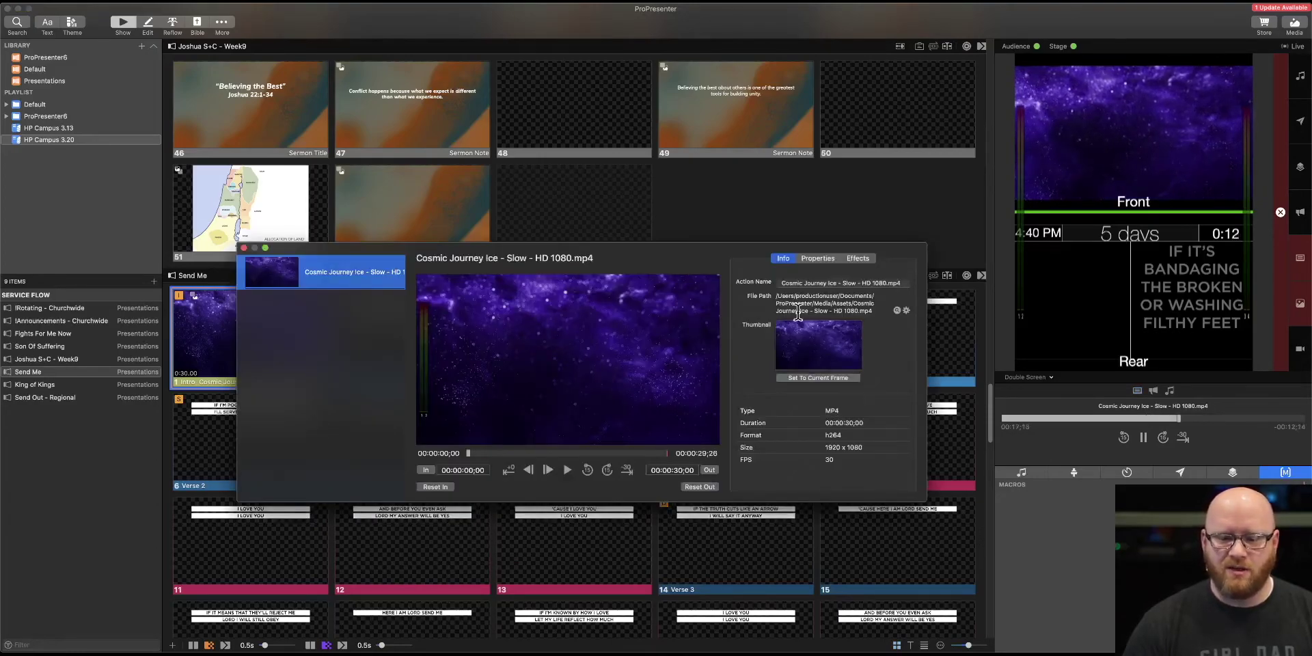
click(822, 260)
click(834, 374)
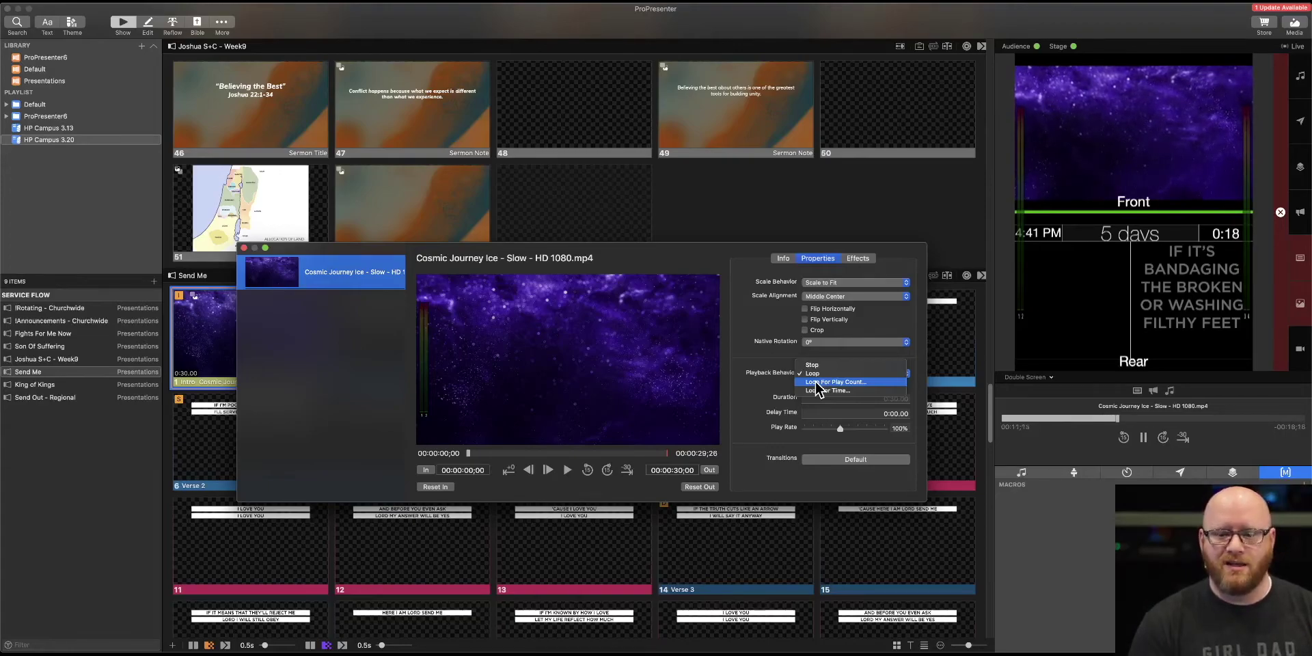
click(785, 390)
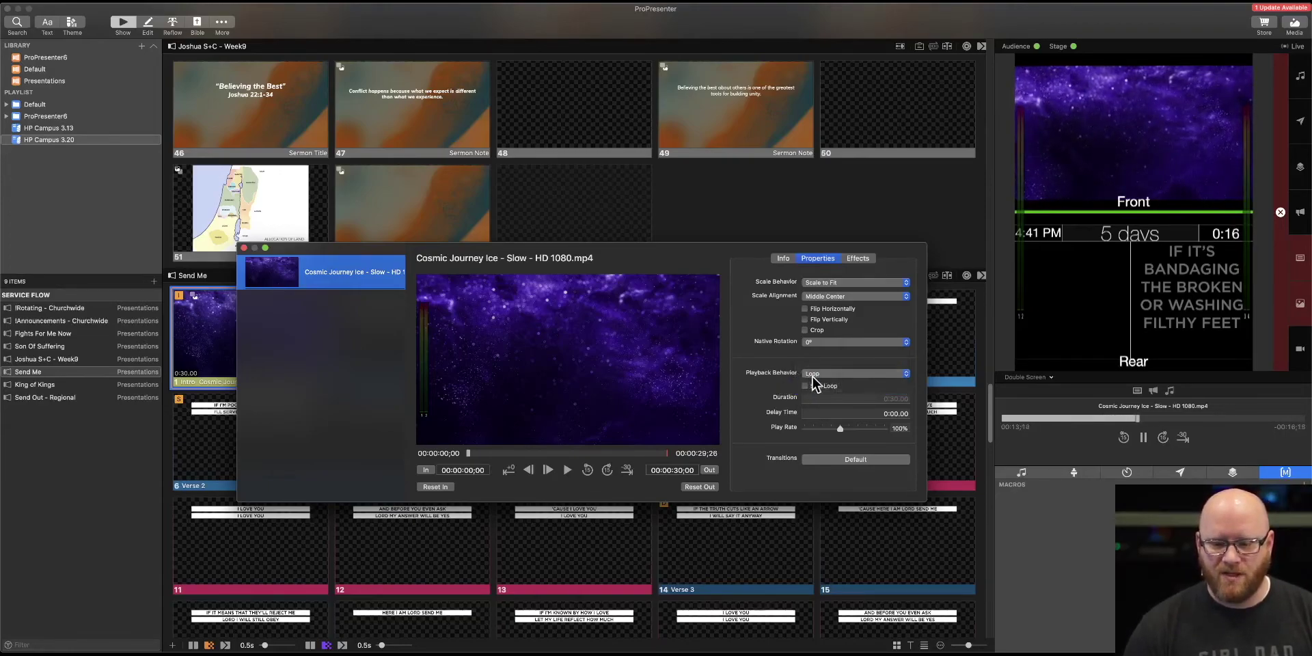
click(805, 386)
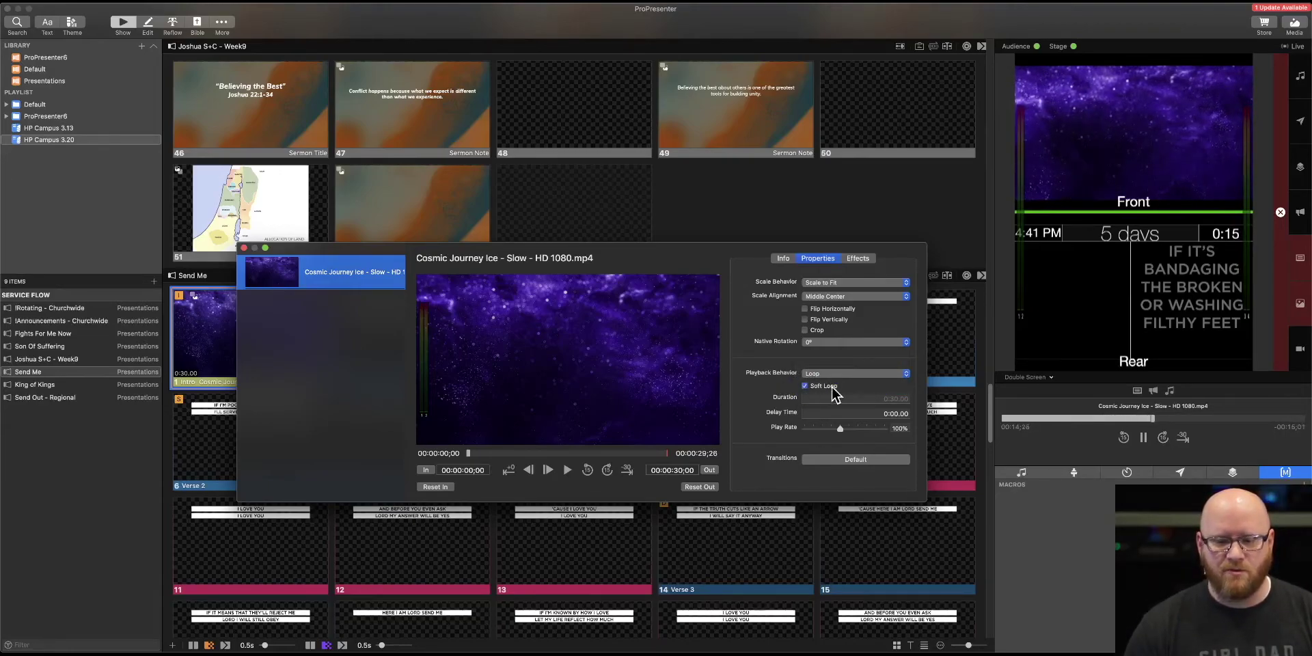
click(805, 386)
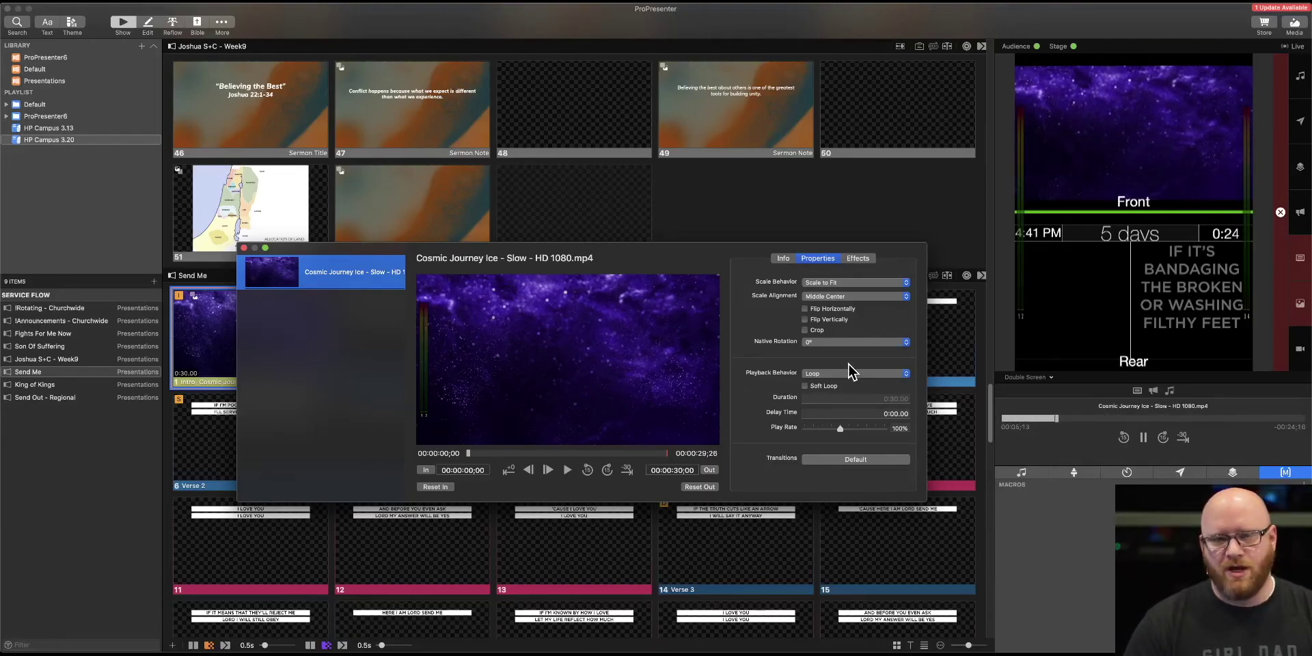
- Switch the intro video's Color Filter effect off and back on to compare the footage with and without it
click(865, 259)
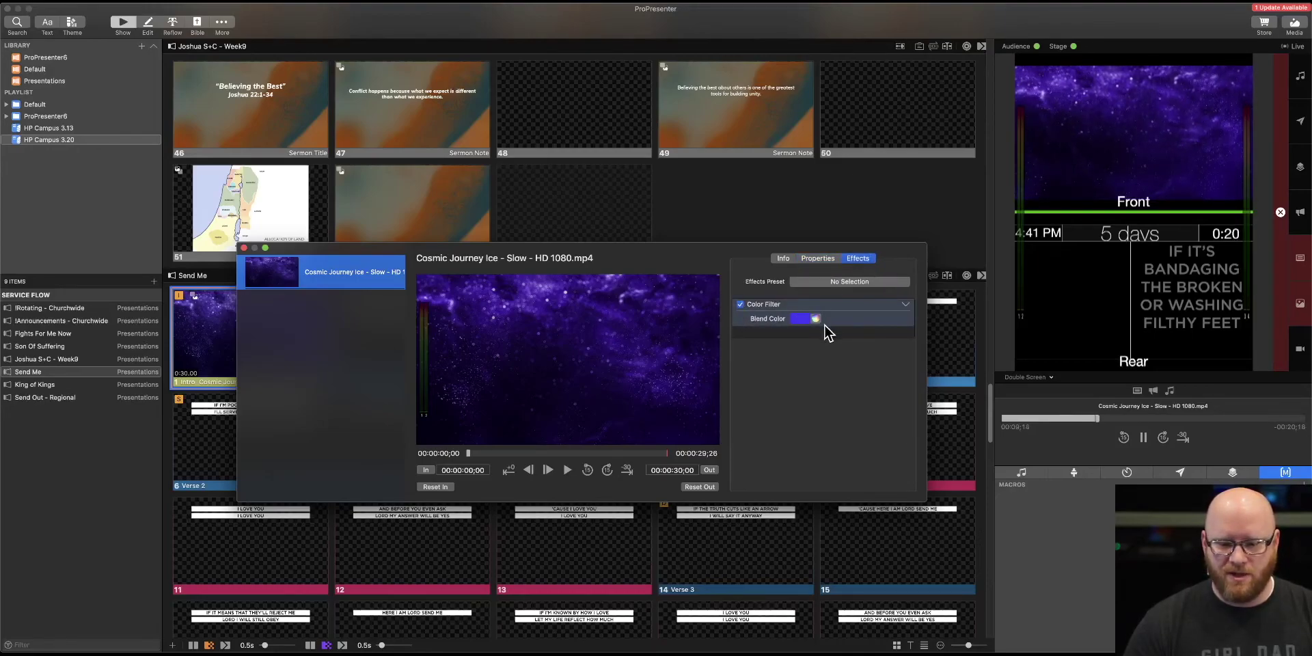
click(739, 304)
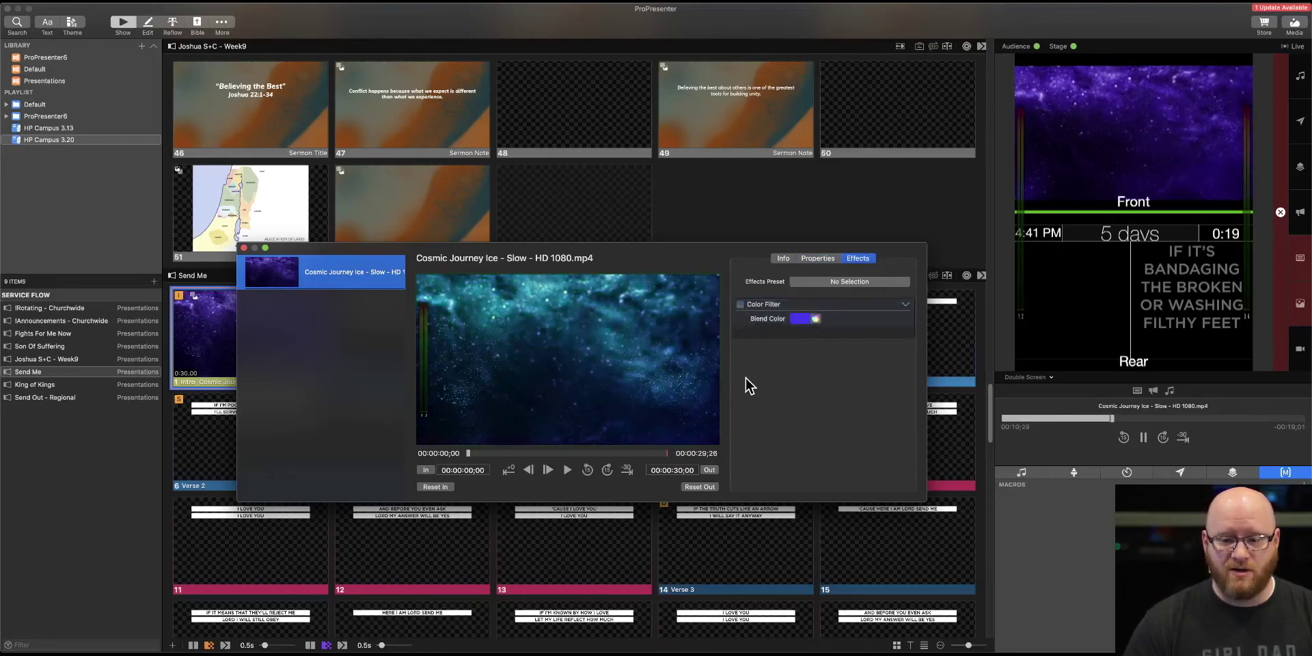
click(741, 305)
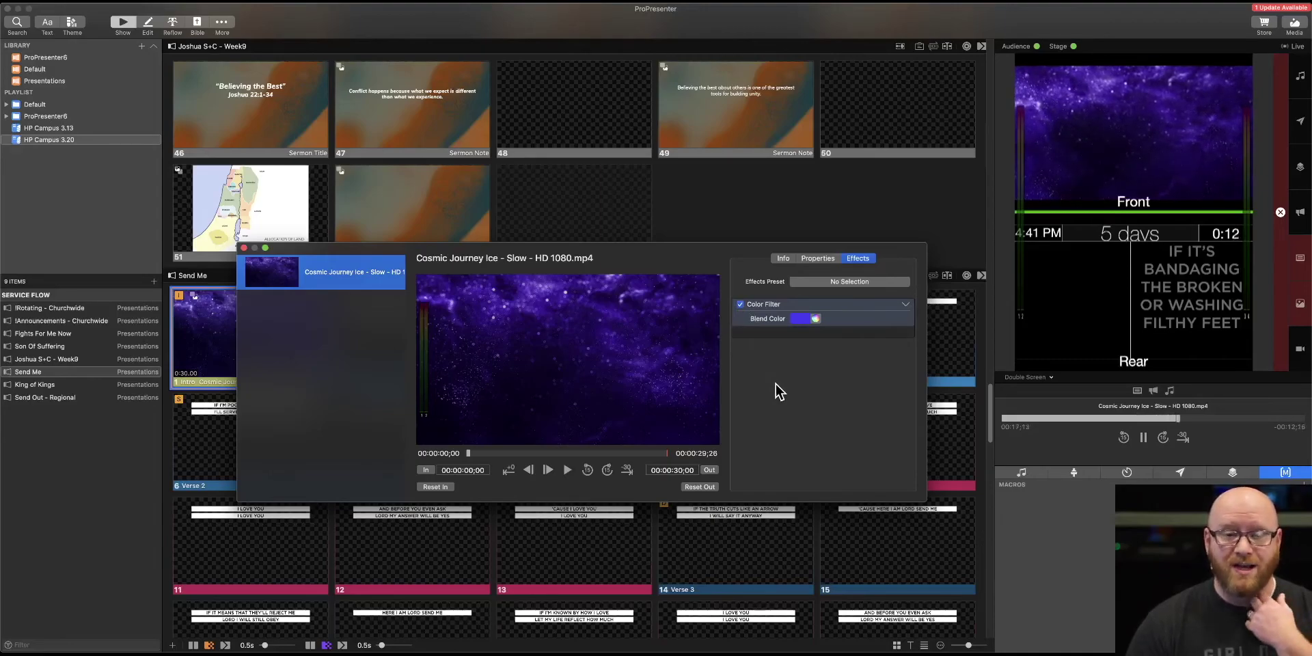
- Trim the intro video with an in point at 00:00:03;27 and an out point at 00:00:20;29
click(494, 453)
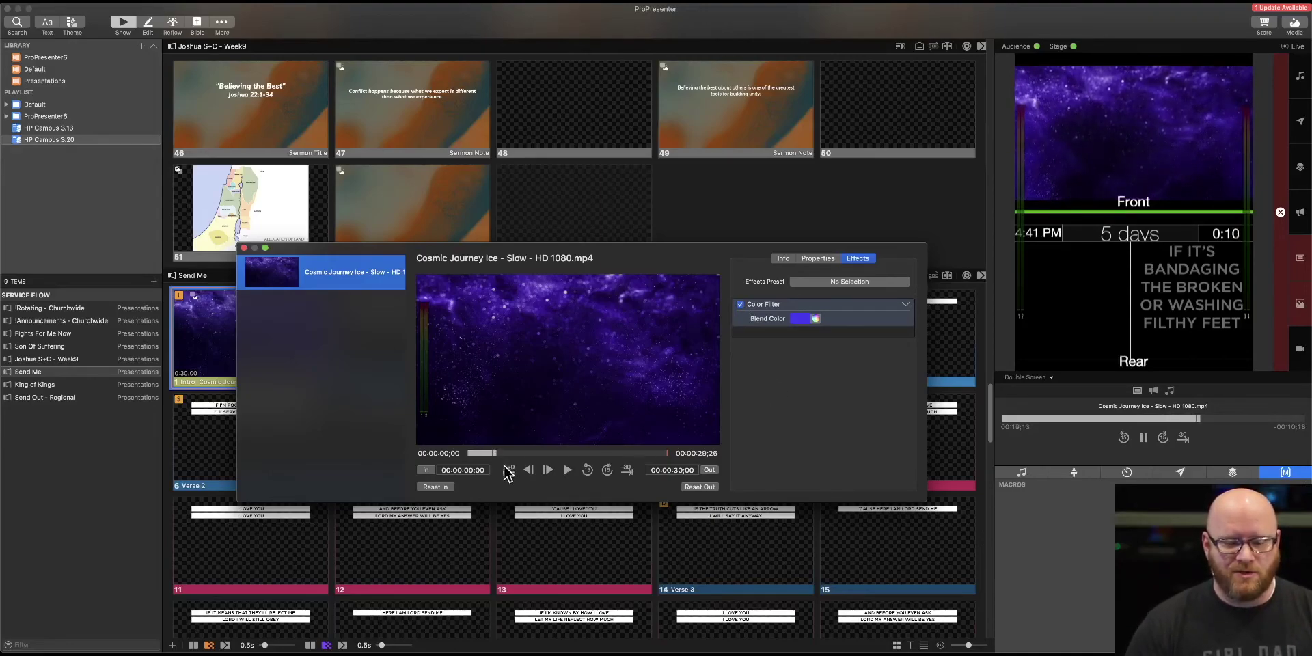
click(426, 469)
click(611, 452)
click(708, 469)
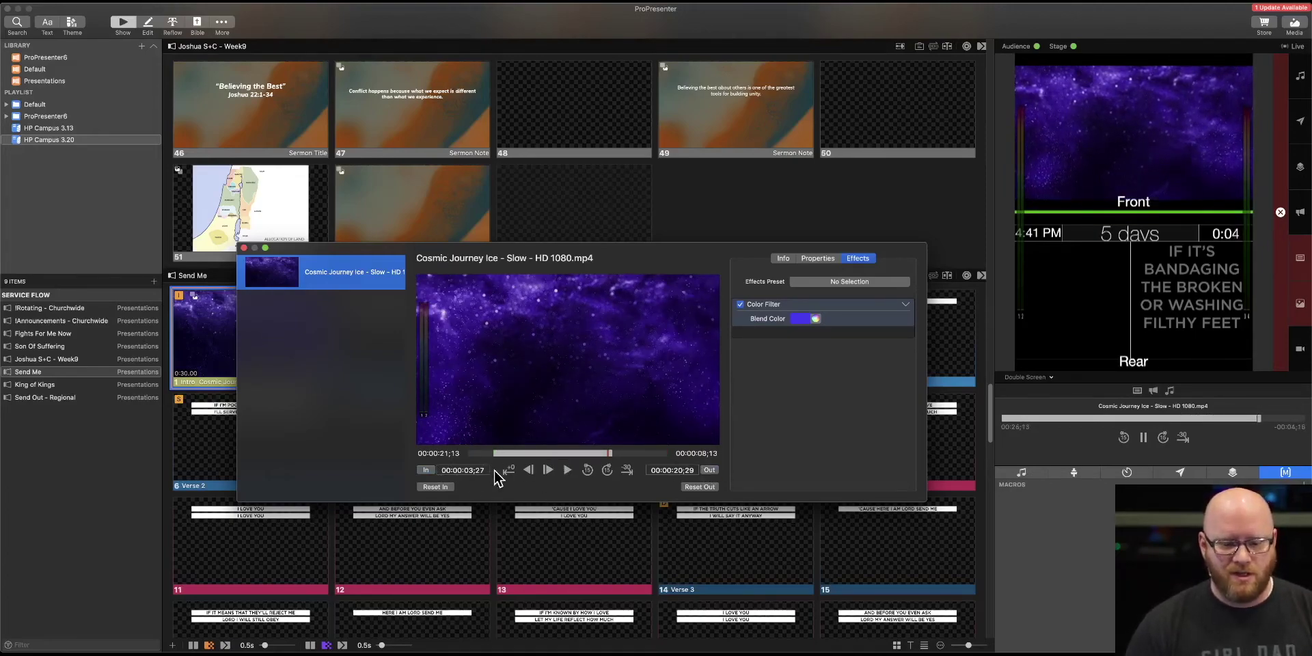
- Move the inspector window clear of the intro slide and set the video's thumbnail to the current frame at 00:00:21;13
click(784, 259)
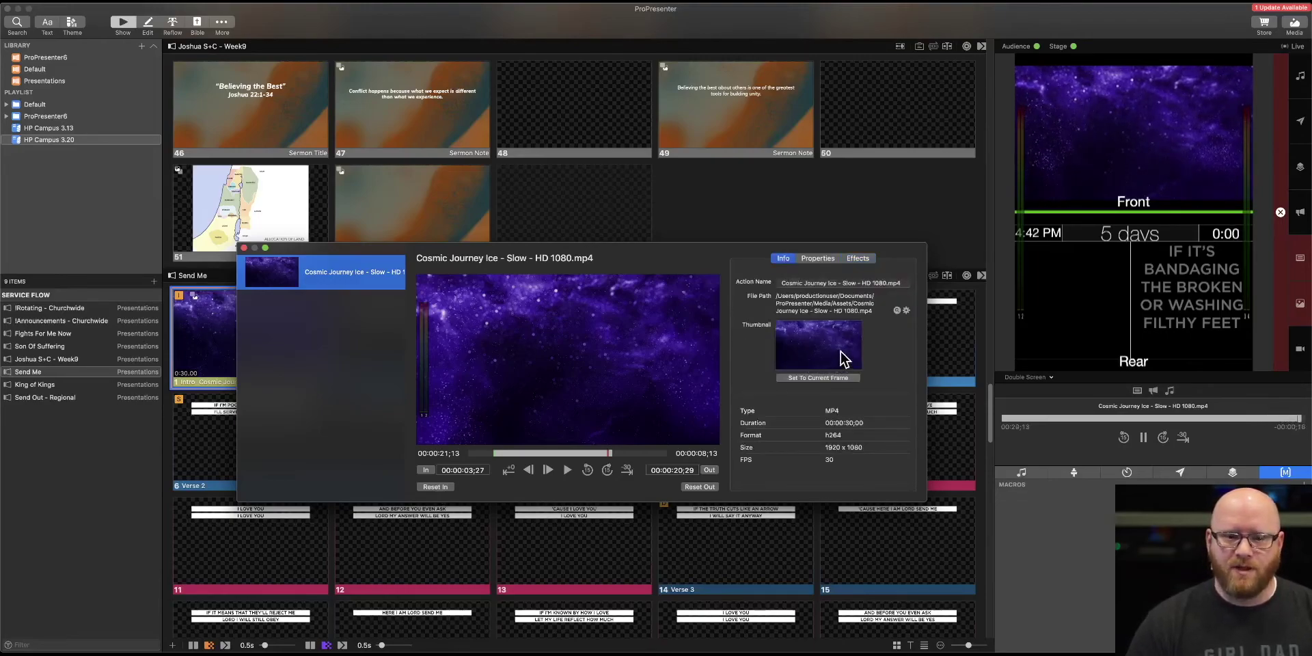
drag(630, 252, 741, 358)
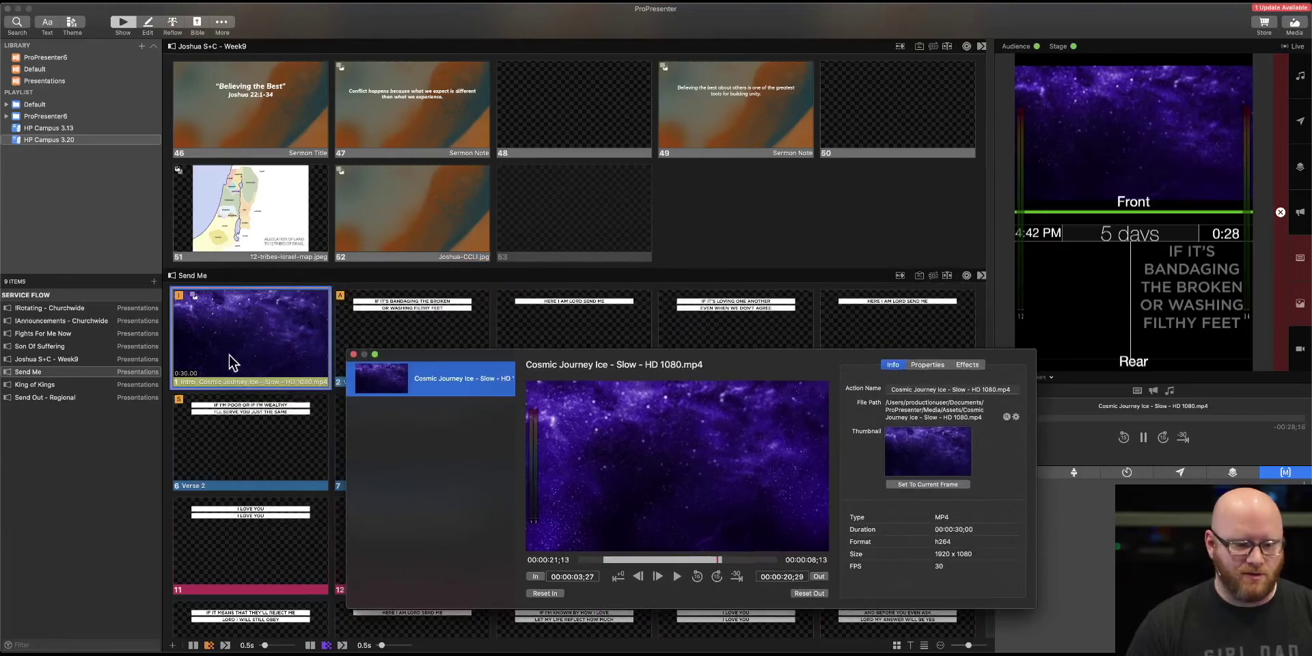
click(733, 365)
drag(824, 355, 836, 138)
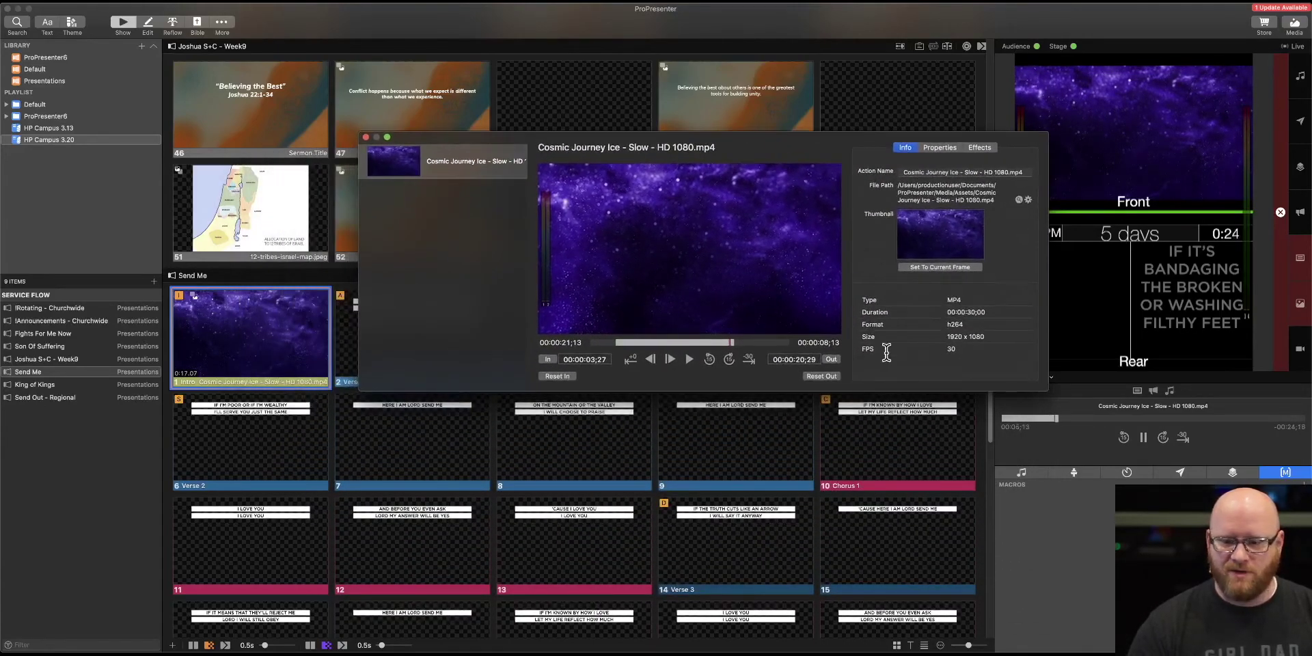
click(941, 267)
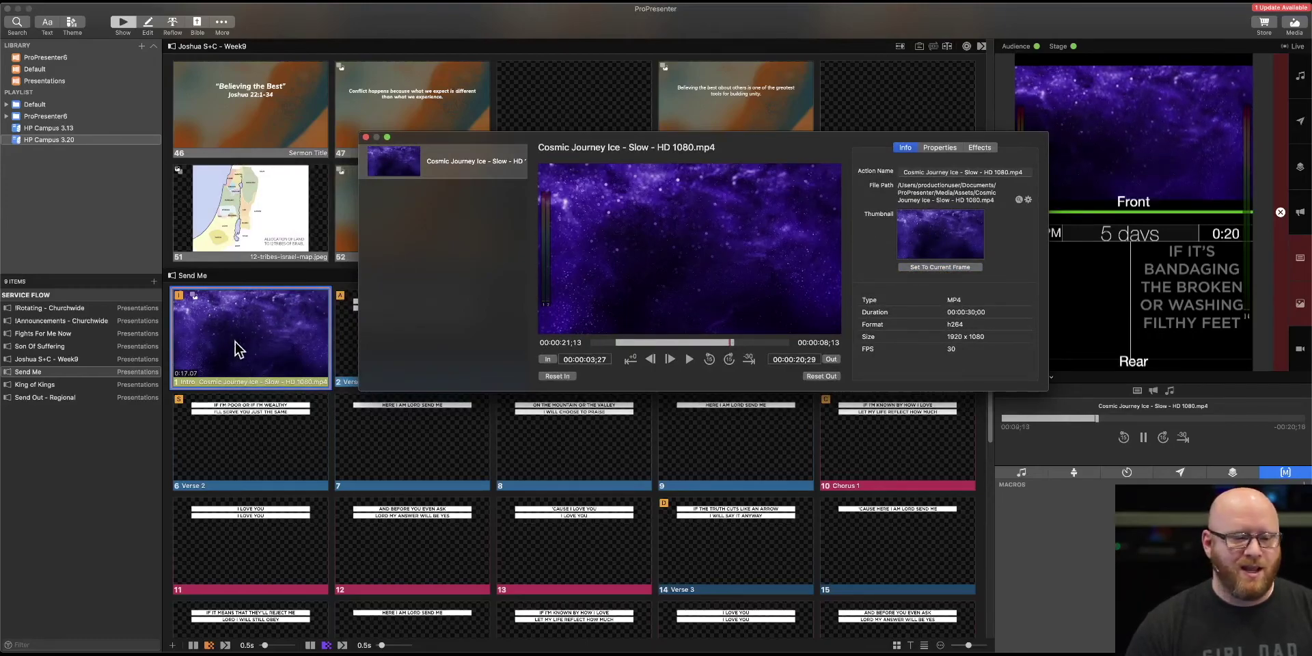
- Reset the intro video's in and out points to the full clip and close the inspector
click(557, 376)
click(822, 375)
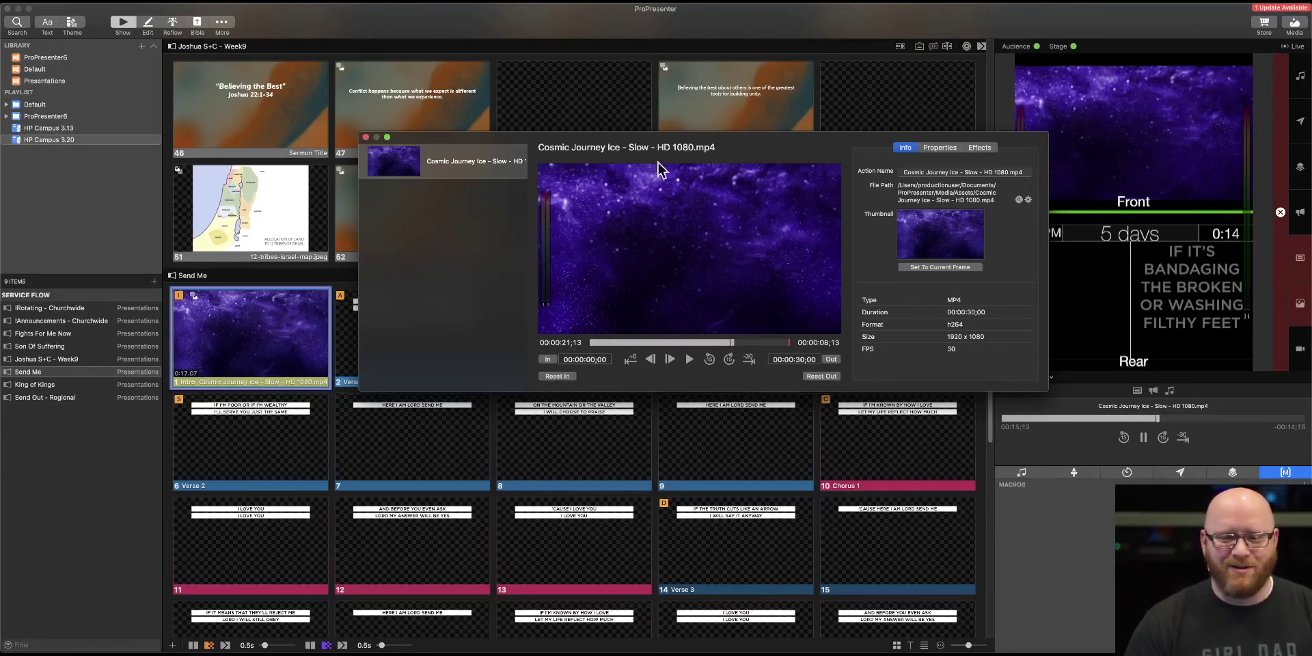
click(366, 138)
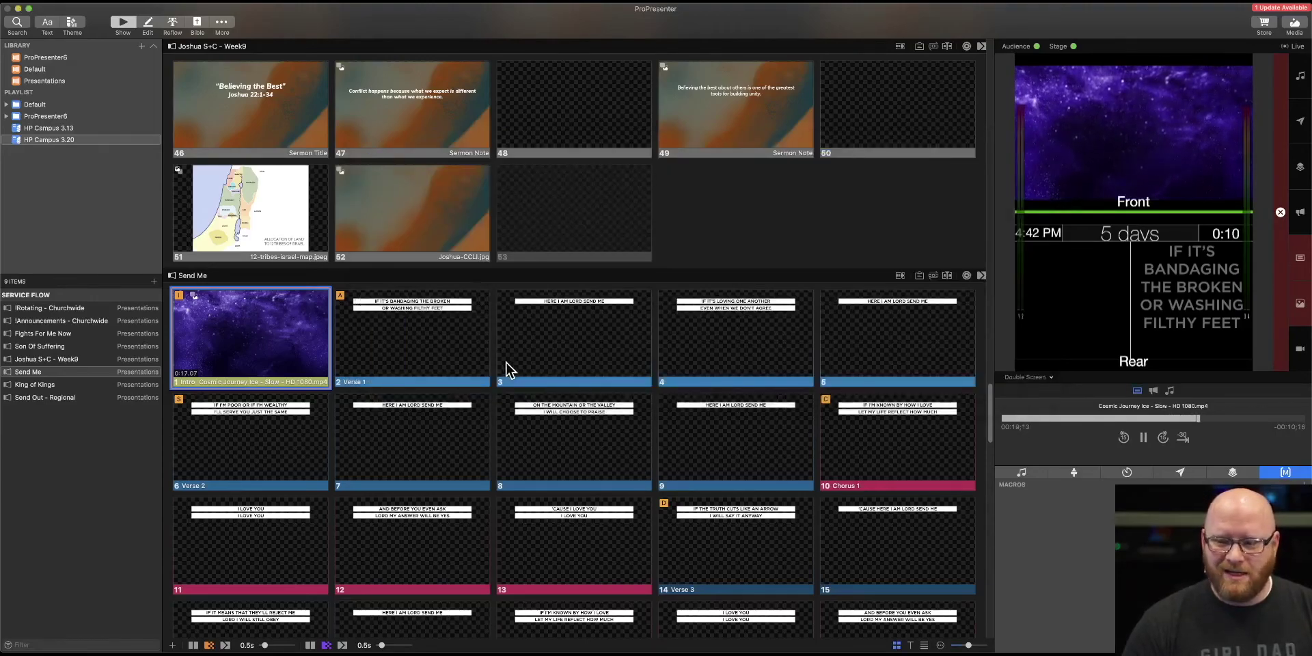